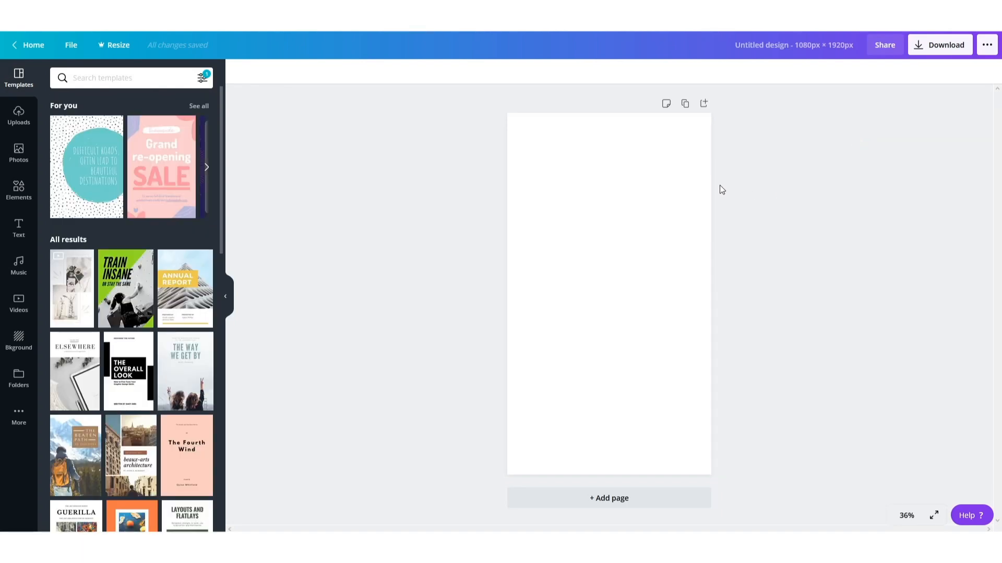
Step: Set the blank page's background to the custom light lavender color #EBE2FF
{"action": "left_click", "coordinate": [670, 178]}
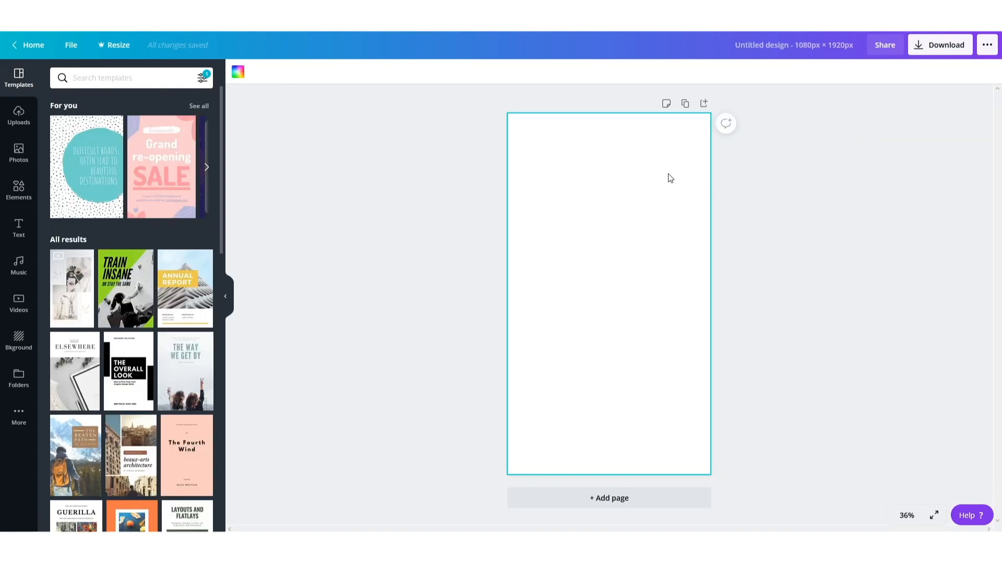
{"action": "left_click", "coordinate": [238, 73]}
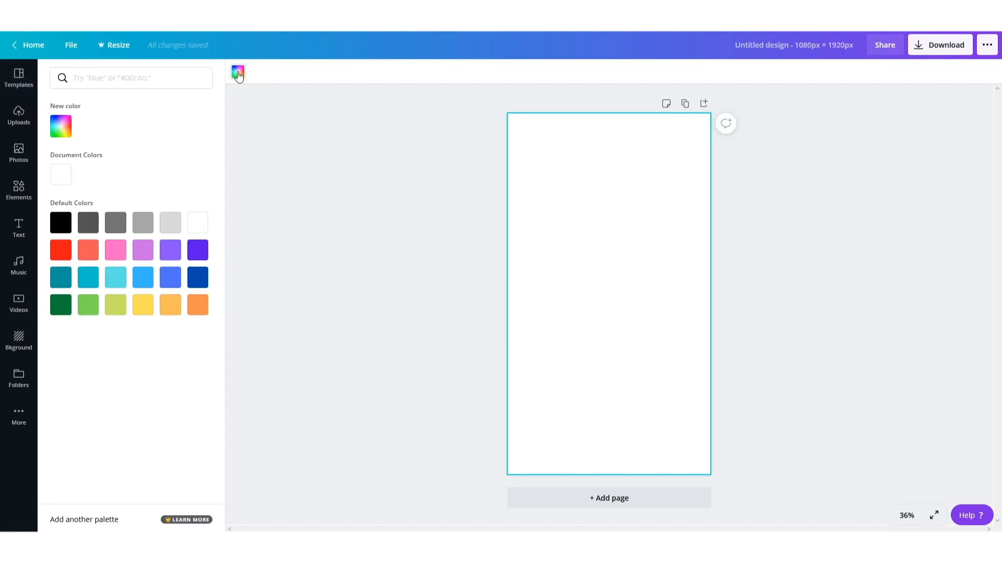
{"action": "left_click", "coordinate": [170, 253]}
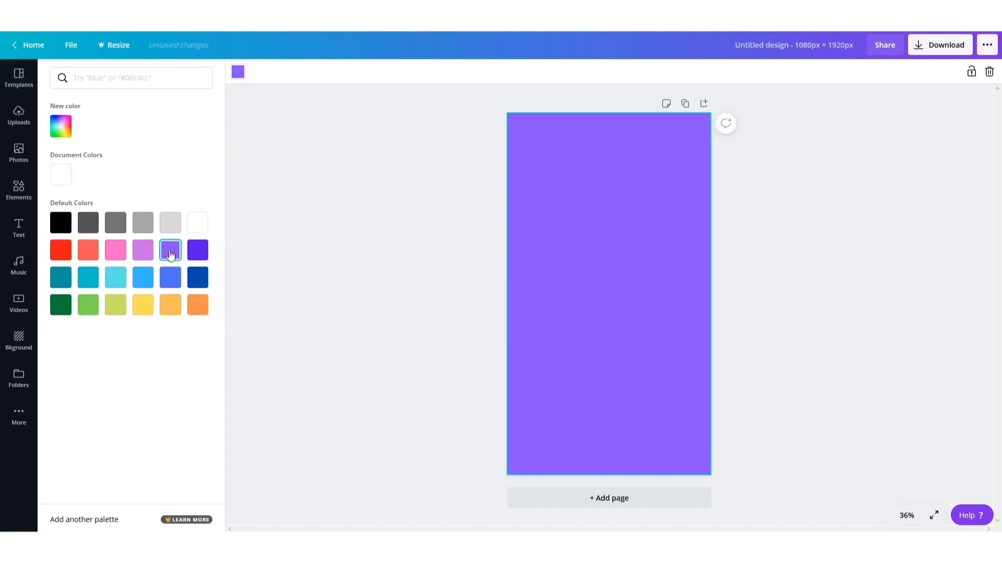
{"action": "left_click", "coordinate": [61, 127]}
{"action": "left_click", "coordinate": [77, 154]}
{"action": "left_click_drag", "start_coordinate": [77, 154], "coordinate": [75, 151]}
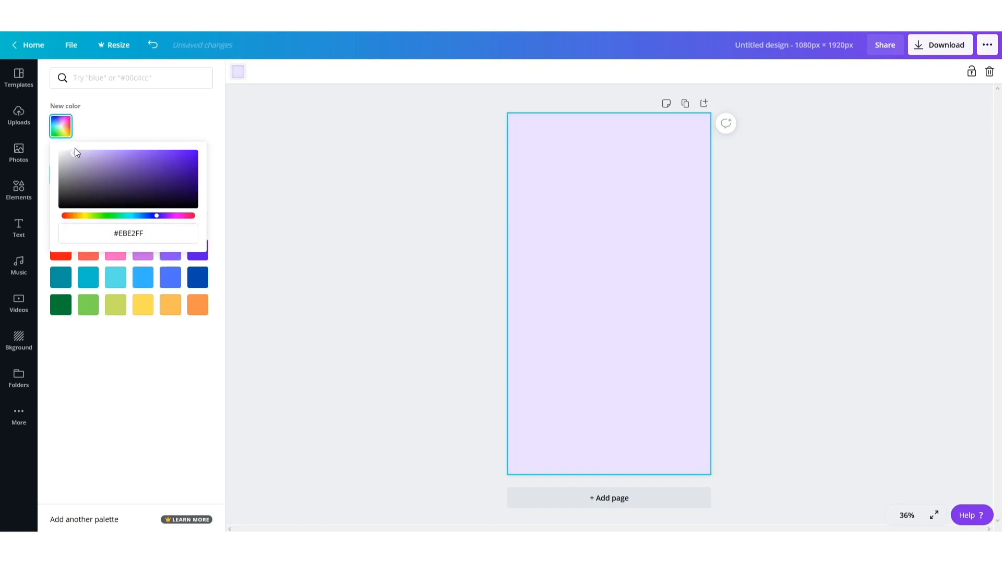
{"action": "left_click", "coordinate": [293, 168]}
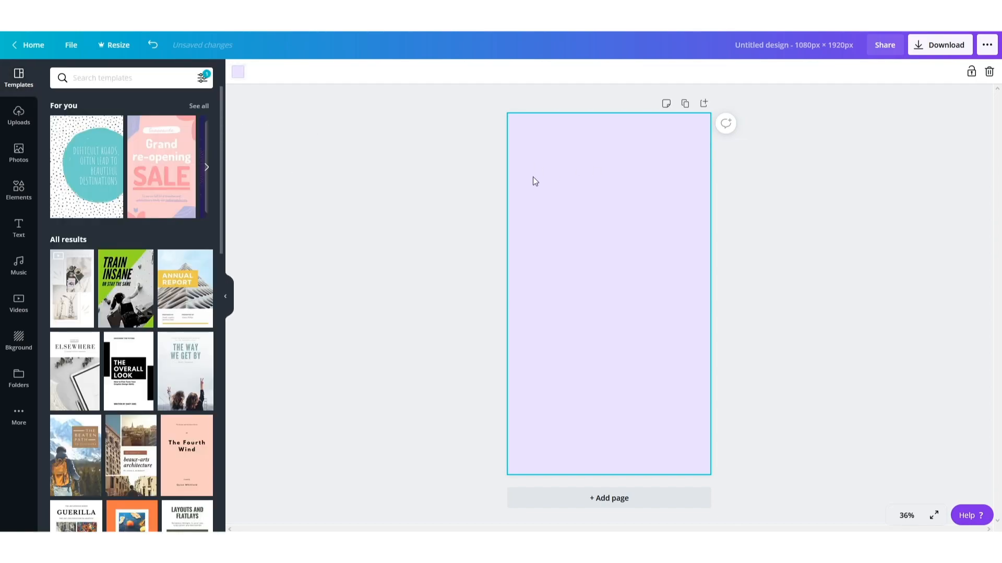
{"action": "left_click", "coordinate": [459, 192]}
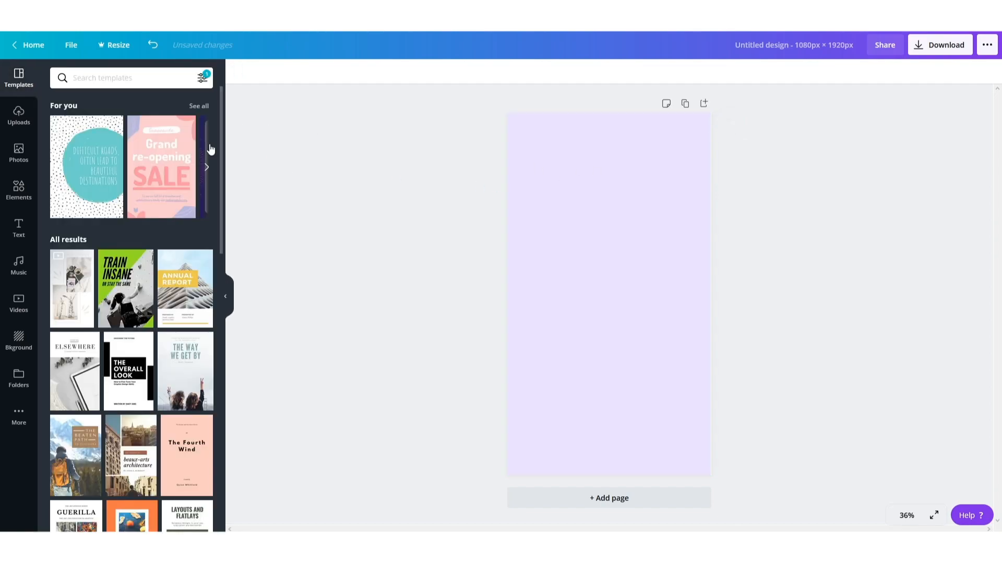
Step: Add a square shape along the page's bottom edge and widen it to about 1,200 px so it spans the full width
{"action": "left_click", "coordinate": [20, 190]}
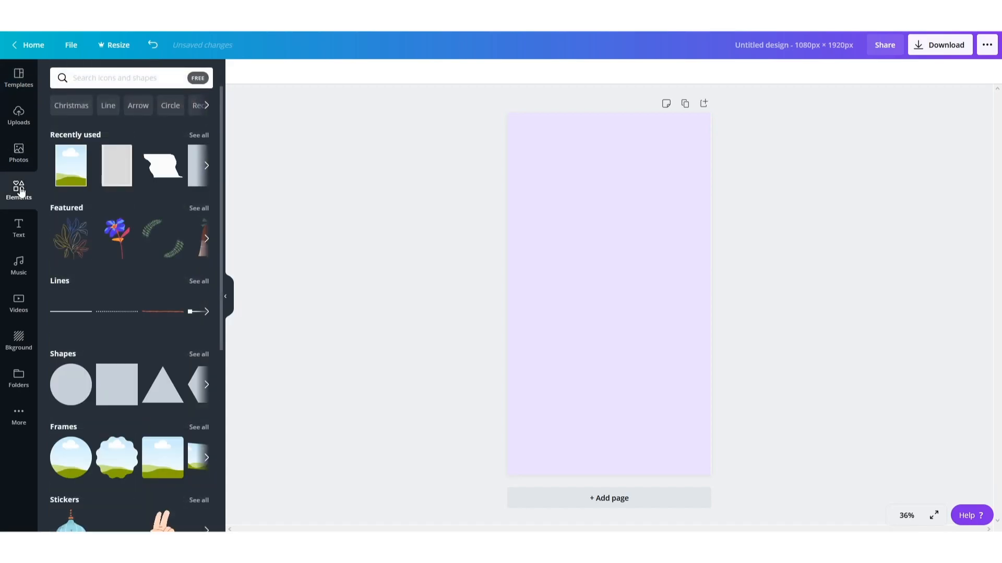
{"action": "left_click", "coordinate": [116, 384]}
{"action": "left_click_drag", "start_coordinate": [600, 266], "coordinate": [541, 443]}
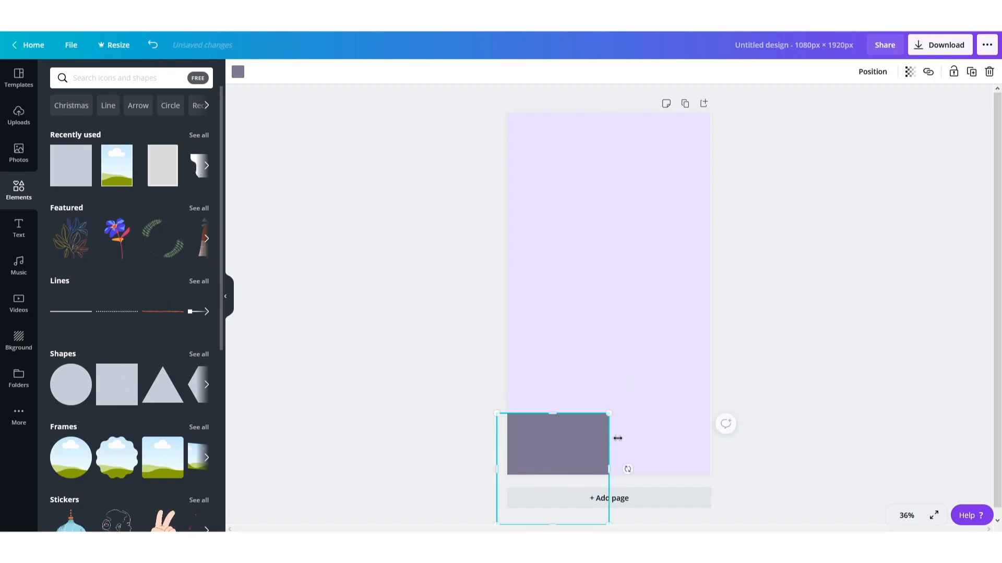
{"action": "left_click_drag", "start_coordinate": [606, 464], "coordinate": [722, 469]}
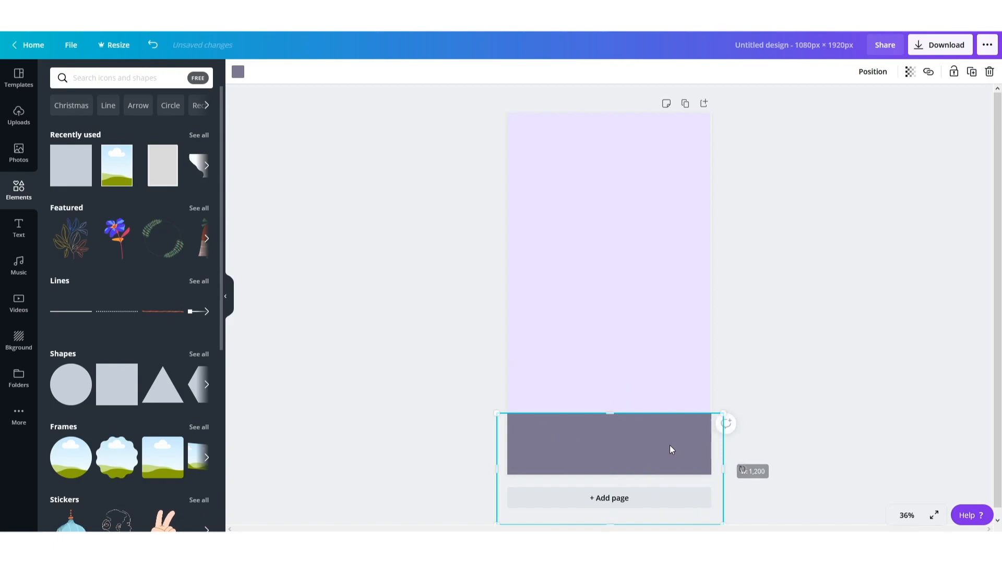
Step: Recolor the bottom band with the custom dark purple #260072
{"action": "left_click", "coordinate": [238, 73]}
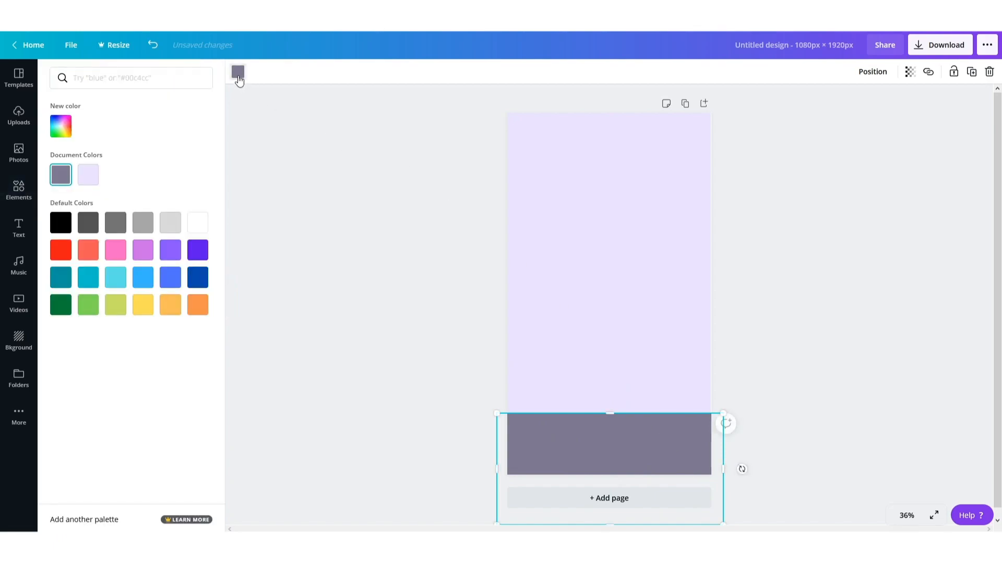
{"action": "left_click", "coordinate": [201, 252]}
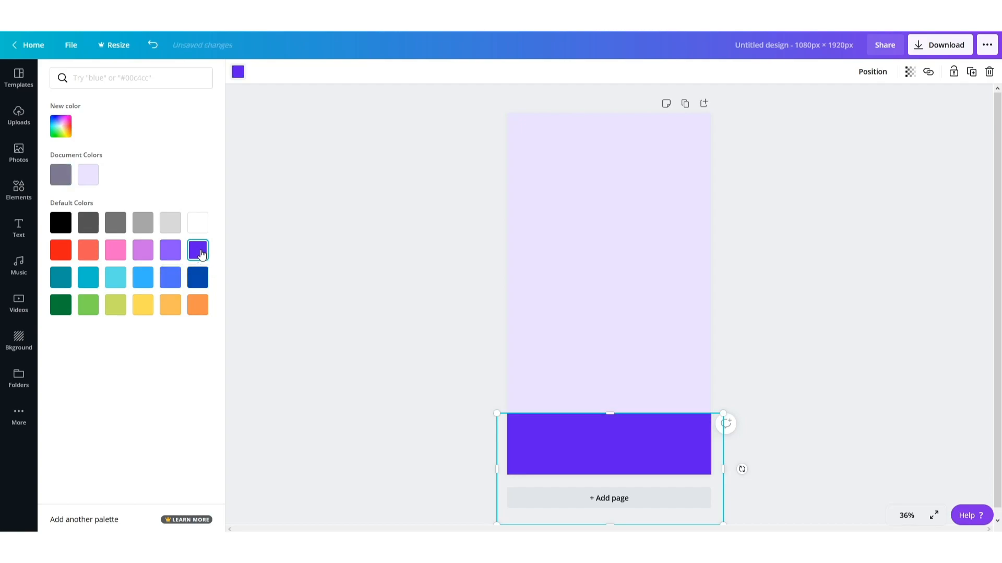
{"action": "left_click", "coordinate": [63, 136]}
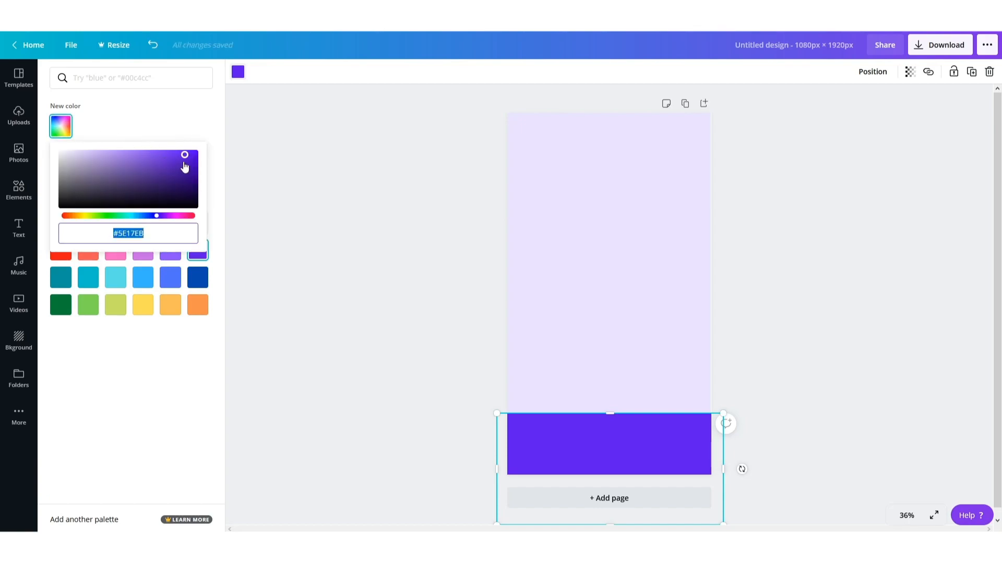
{"action": "left_click_drag", "start_coordinate": [185, 160], "coordinate": [209, 187]}
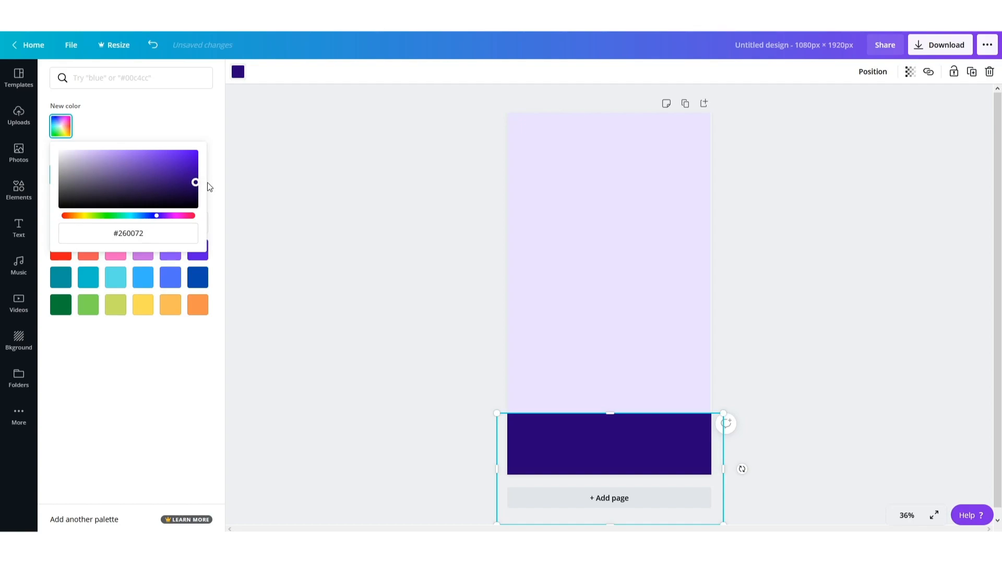
{"action": "left_click", "coordinate": [354, 176]}
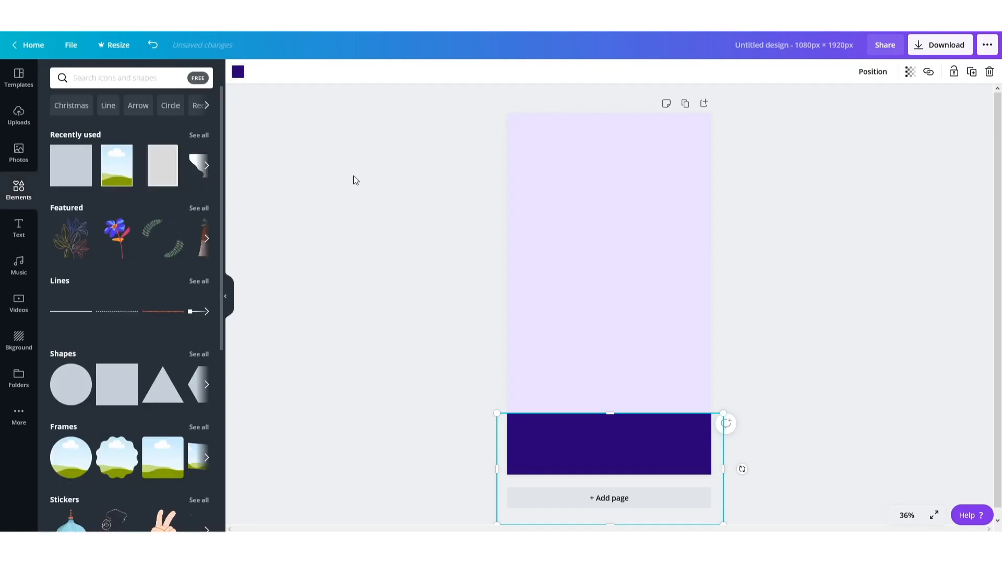
{"action": "left_click", "coordinate": [358, 170]}
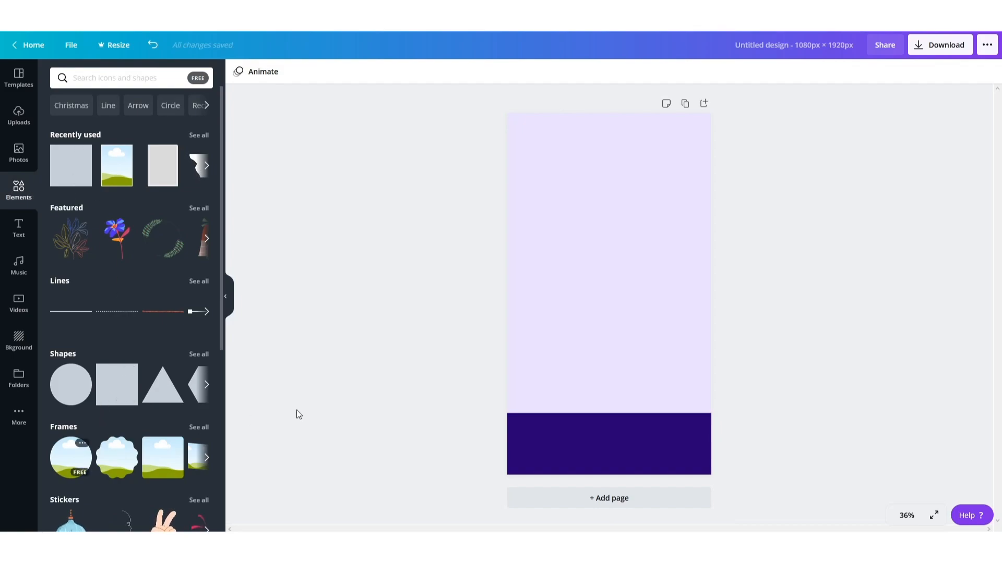
Step: Add a portrait rectangular photo frame with a thin border from the full frames collection
{"action": "left_click", "coordinate": [200, 429]}
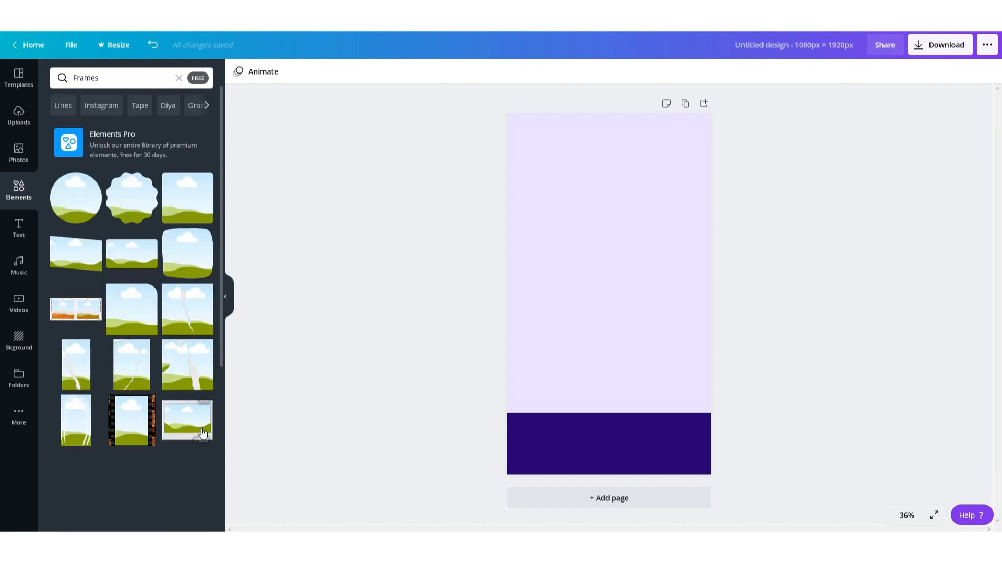
{"action": "scroll", "coordinate": [119, 365], "scroll_direction": "down", "scroll_amount": 10}
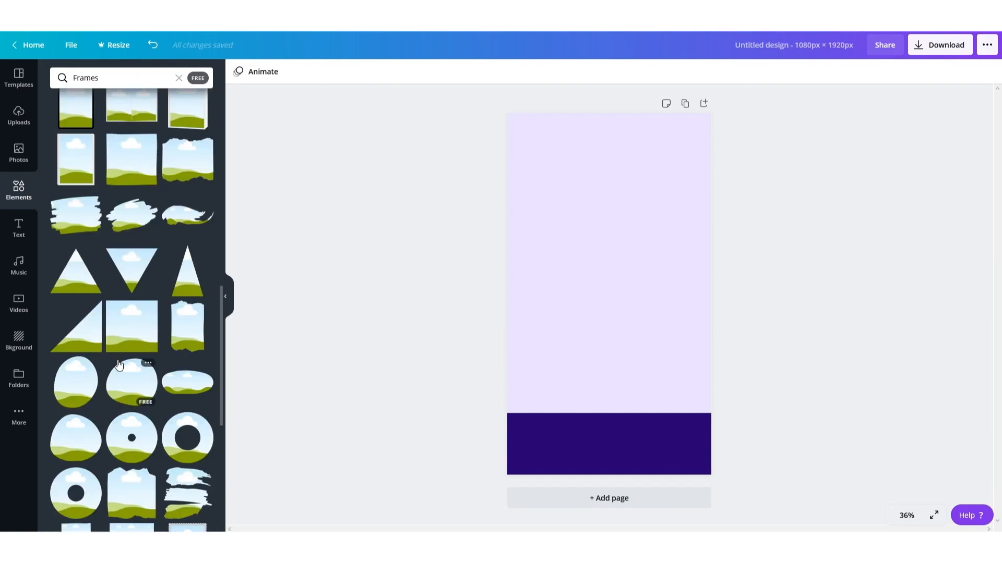
{"action": "scroll", "coordinate": [119, 364], "scroll_direction": "down", "scroll_amount": 5}
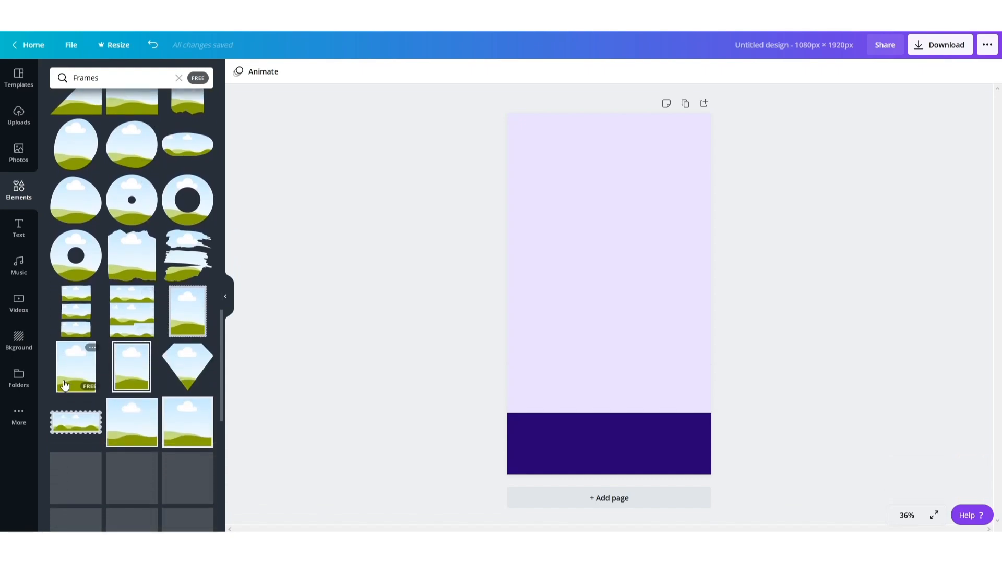
{"action": "left_click", "coordinate": [68, 379]}
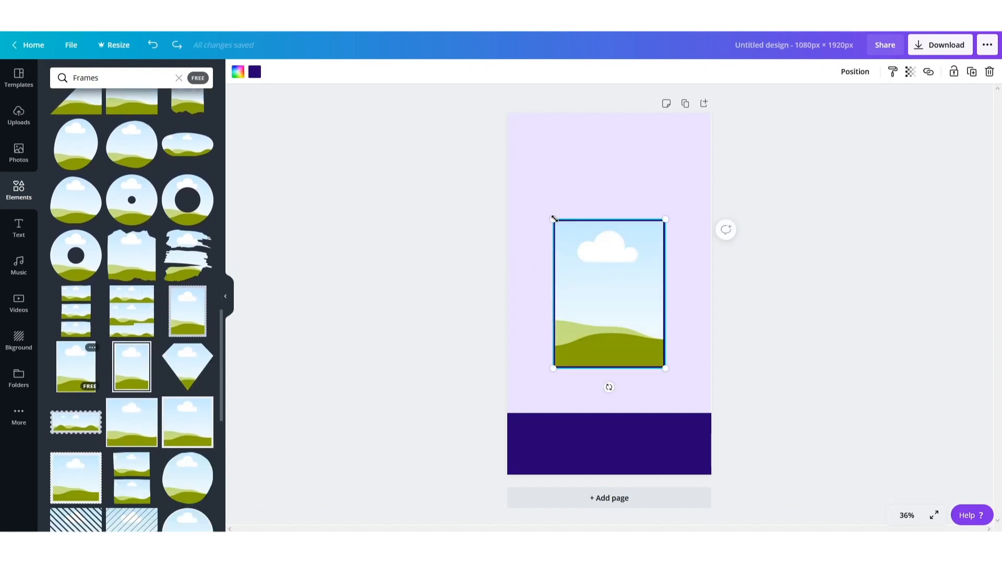
Step: Enlarge the photo frame to about 907 × 1,208 px and place it against the page's left edge, overlapping the dark band
{"action": "left_click_drag", "start_coordinate": [543, 215], "coordinate": [492, 204]}
{"action": "left_click_drag", "start_coordinate": [579, 213], "coordinate": [565, 252]}
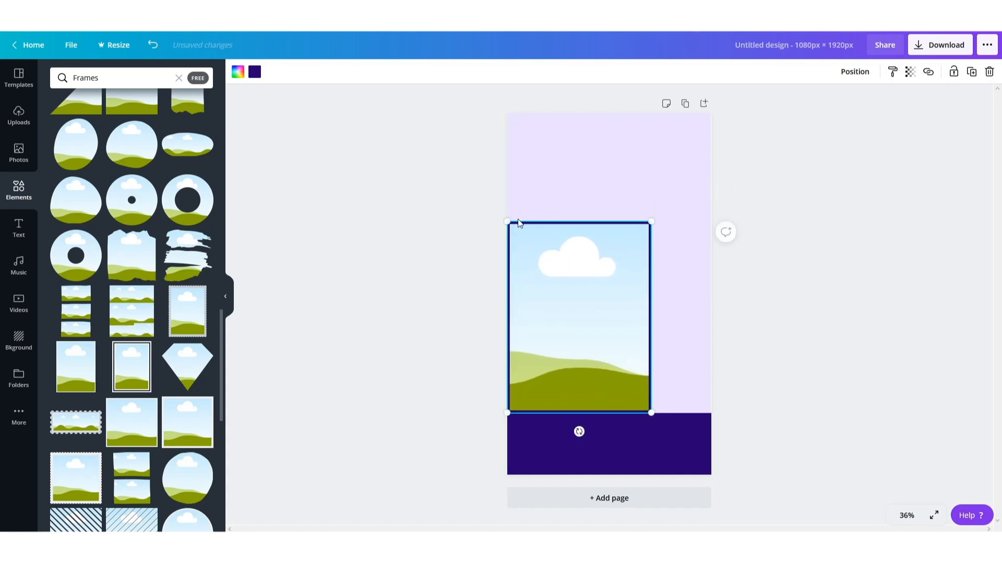
{"action": "left_click_drag", "start_coordinate": [500, 217], "coordinate": [478, 188]}
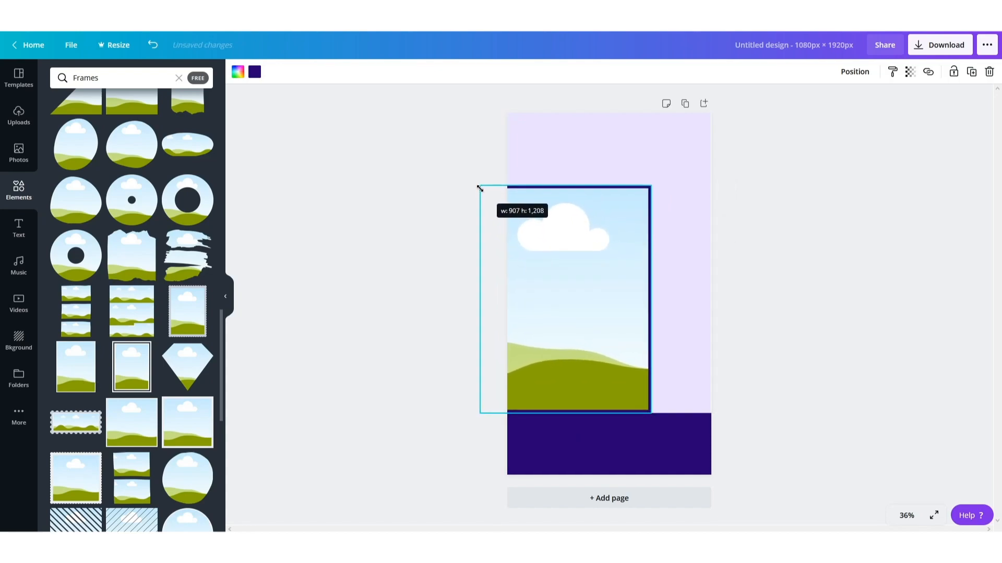
{"action": "left_click_drag", "start_coordinate": [563, 242], "coordinate": [585, 264]}
{"action": "left_click", "coordinate": [823, 264]}
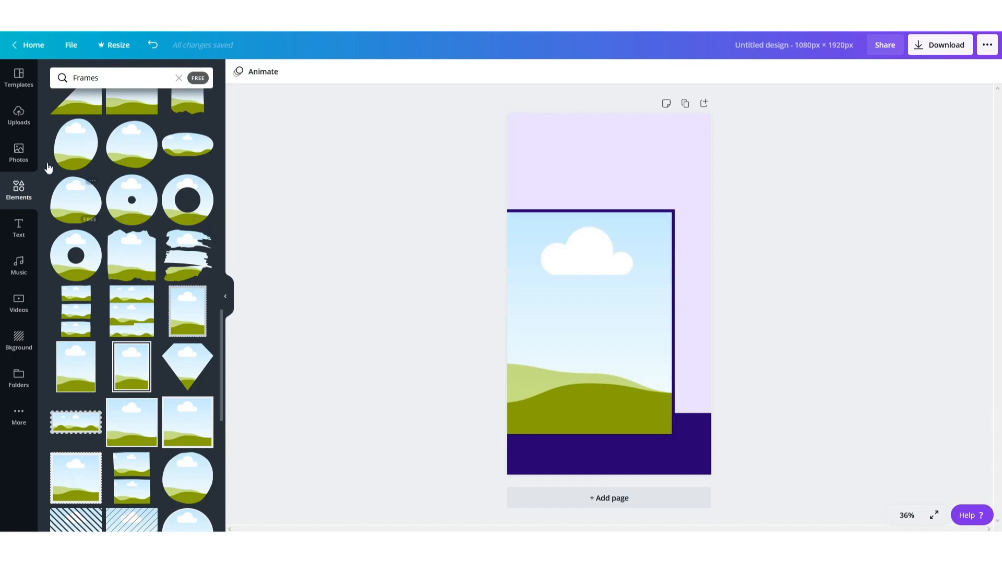
Step: Add the uploaded Logo image, shrink it to about 414 × 321 px and place it in the page's upper-right corner
{"action": "left_click", "coordinate": [20, 119]}
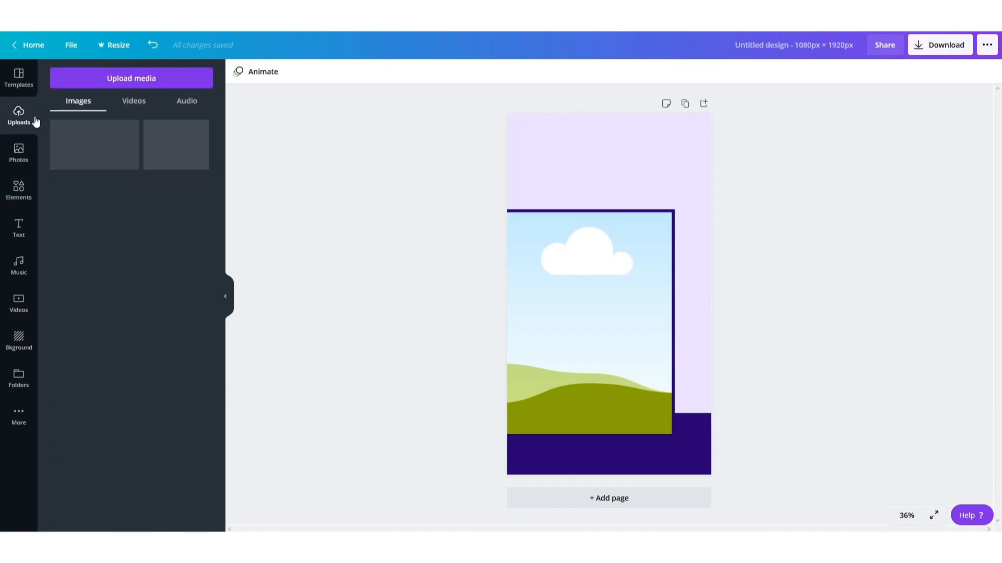
{"action": "left_click", "coordinate": [177, 149]}
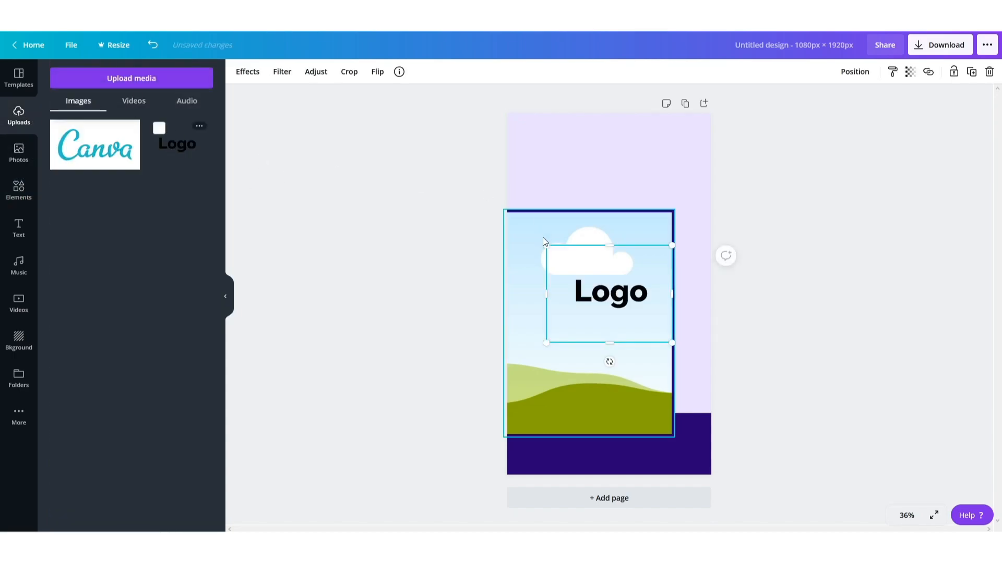
{"action": "left_click_drag", "start_coordinate": [628, 258], "coordinate": [686, 106]}
{"action": "left_click_drag", "start_coordinate": [600, 192], "coordinate": [652, 151]}
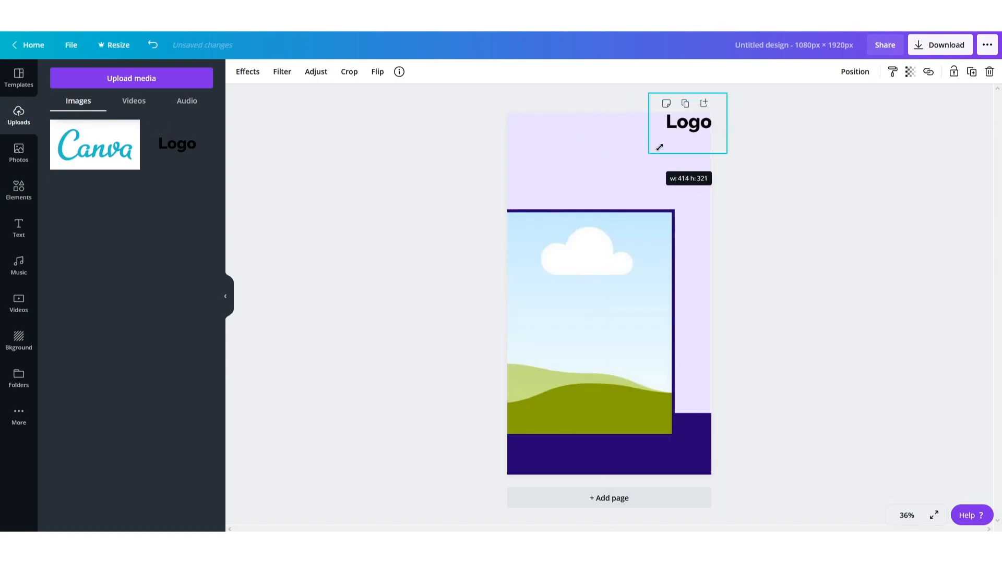
{"action": "left_click_drag", "start_coordinate": [685, 122], "coordinate": [676, 134]}
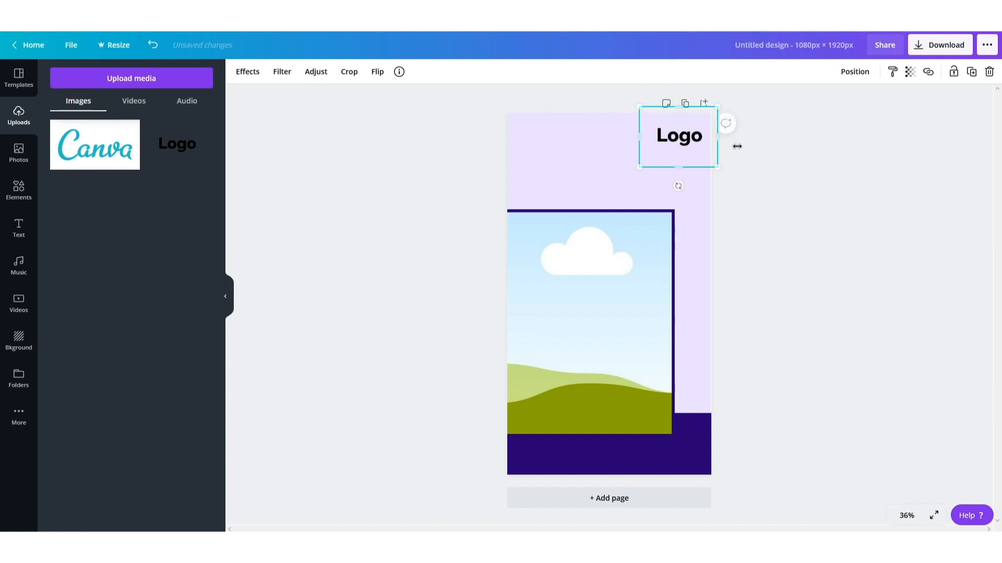
{"action": "left_click", "coordinate": [825, 166]}
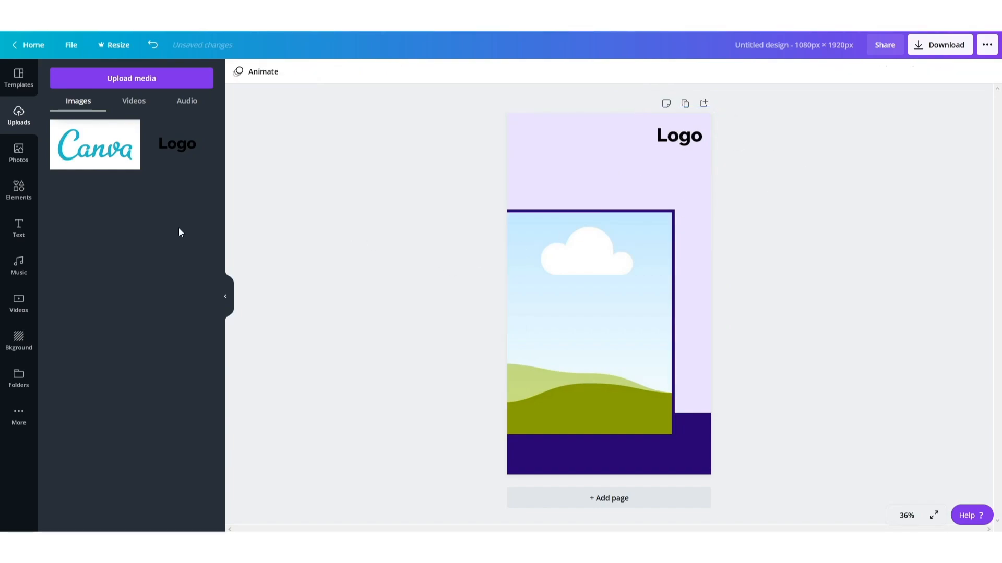
Step: Add a diagonally striped circle from the full shapes collection
{"action": "left_click", "coordinate": [21, 194]}
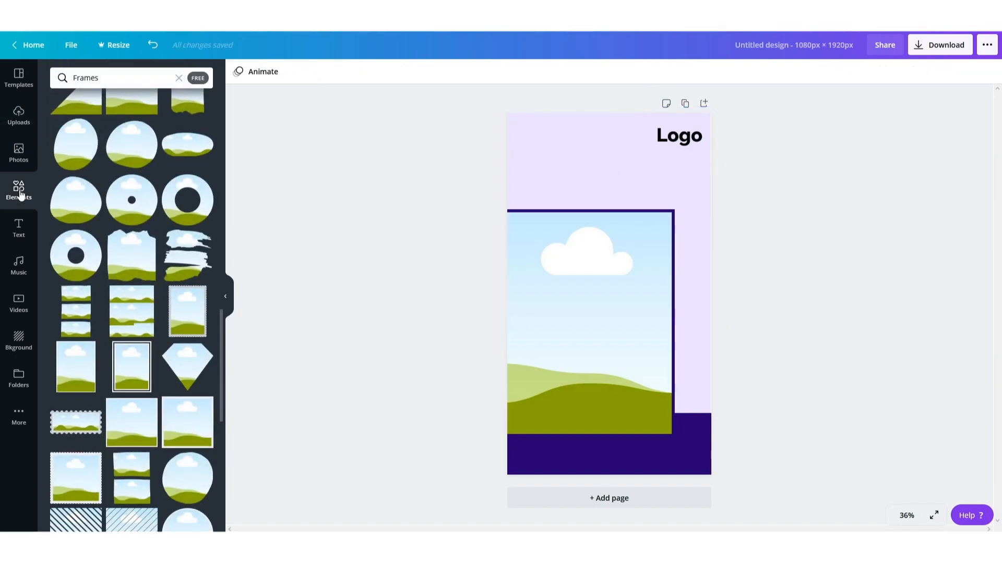
{"action": "left_click", "coordinate": [179, 80]}
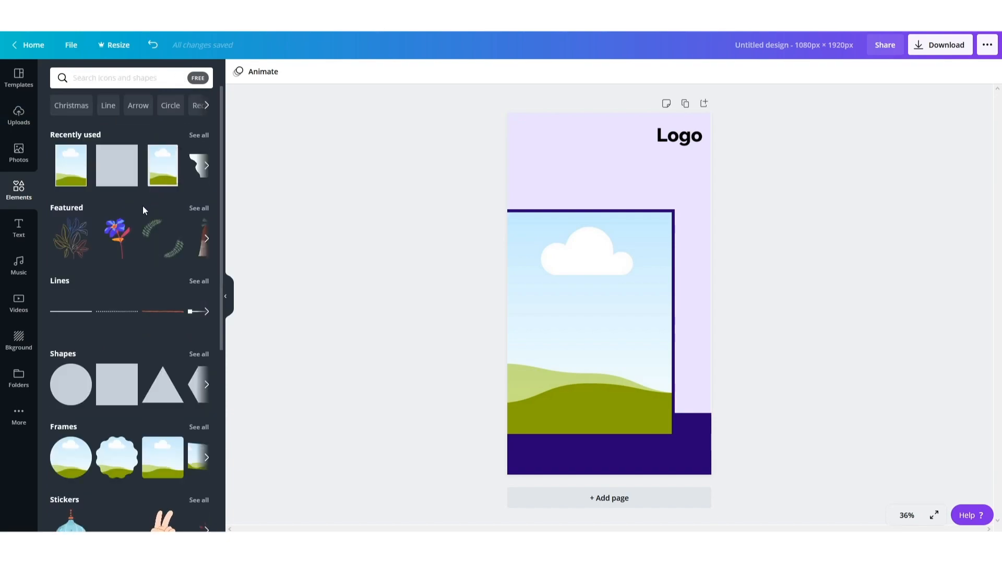
{"action": "left_click", "coordinate": [196, 353]}
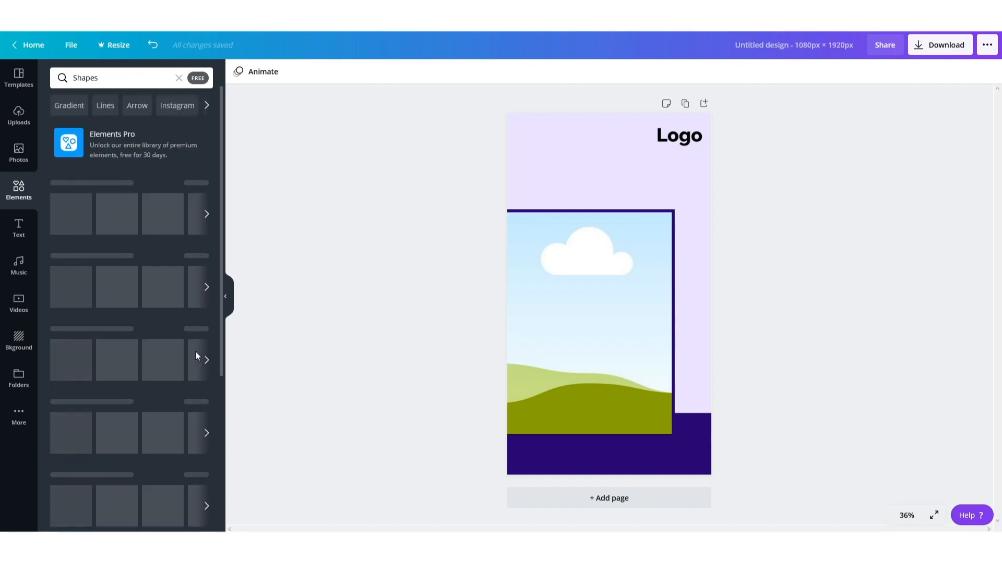
{"action": "scroll", "coordinate": [145, 335], "scroll_direction": "down", "scroll_amount": 10}
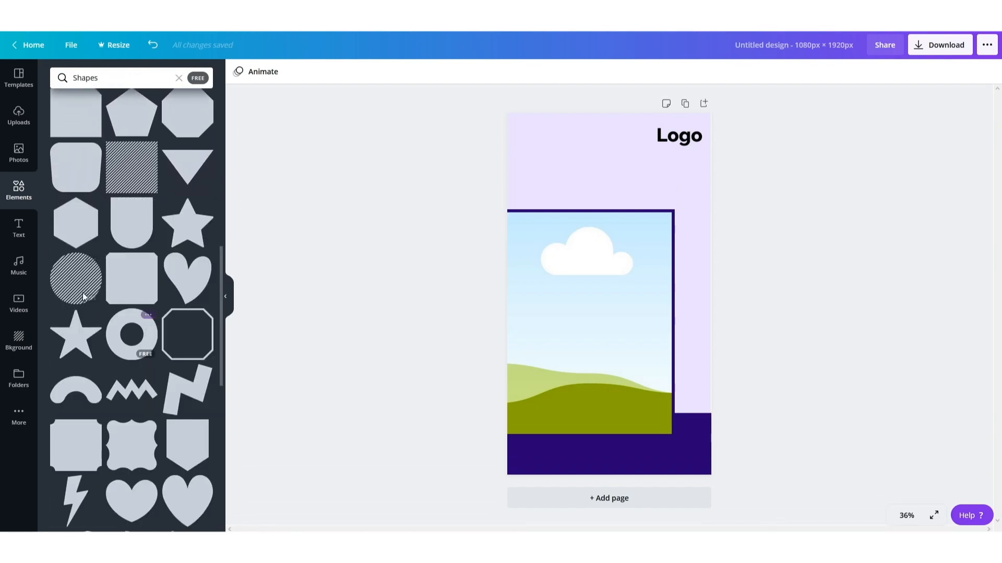
{"action": "left_click", "coordinate": [77, 282]}
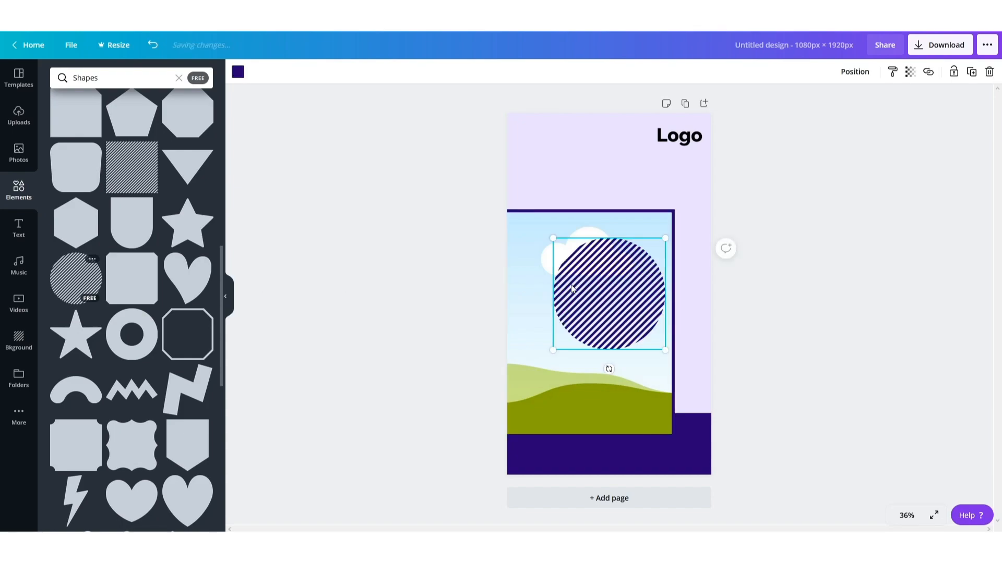
Step: Color the striped circle white and place it, slightly enlarged, over the page's lower-right corner, extending past the edges
{"action": "left_click", "coordinate": [238, 71]}
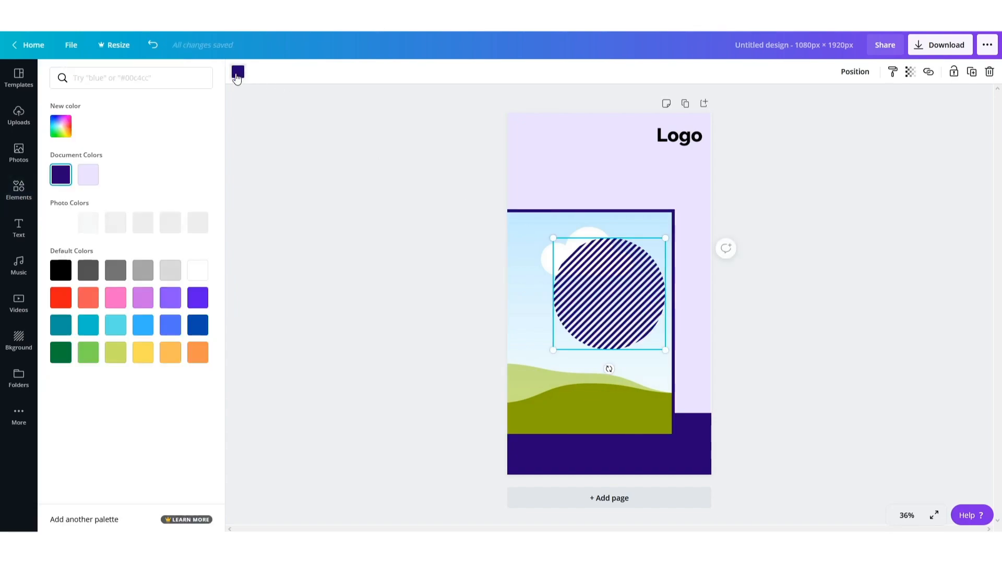
{"action": "left_click", "coordinate": [198, 270]}
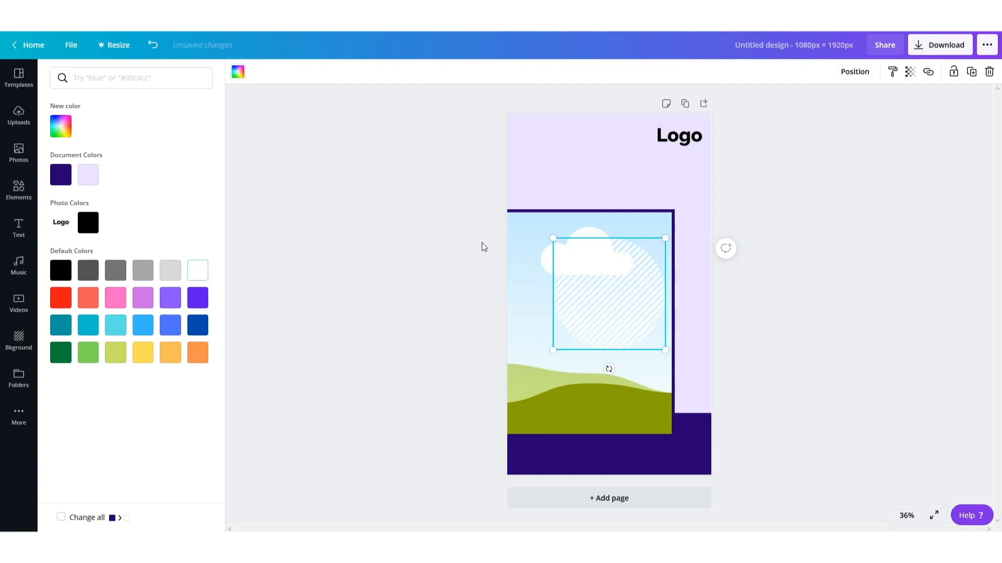
{"action": "left_click_drag", "start_coordinate": [608, 273], "coordinate": [687, 428]}
{"action": "left_click_drag", "start_coordinate": [634, 399], "coordinate": [623, 388]}
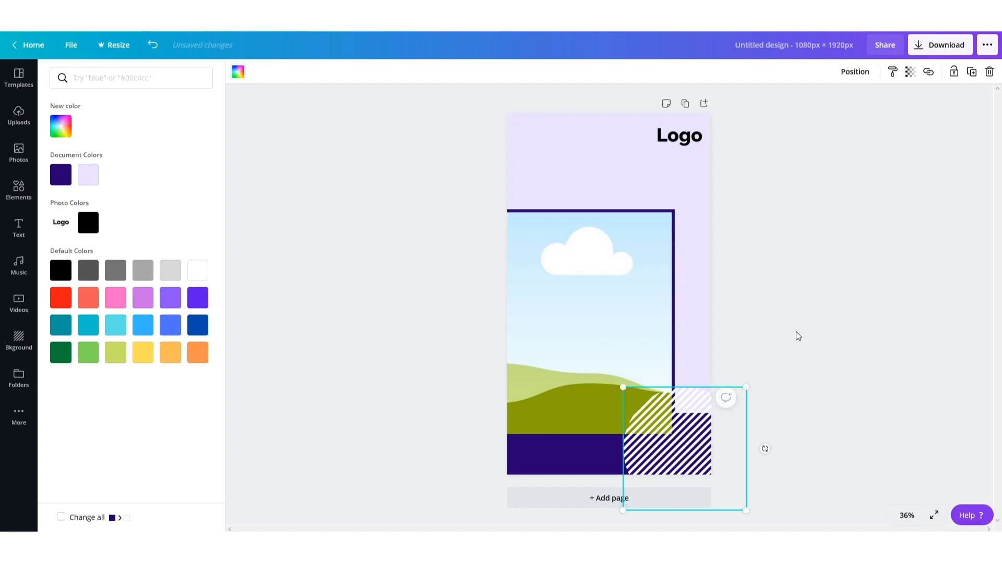
Step: Add a heading containing "What does cotton candy do to your body?", copied from the notes in the text editor
{"action": "left_click", "coordinate": [794, 330]}
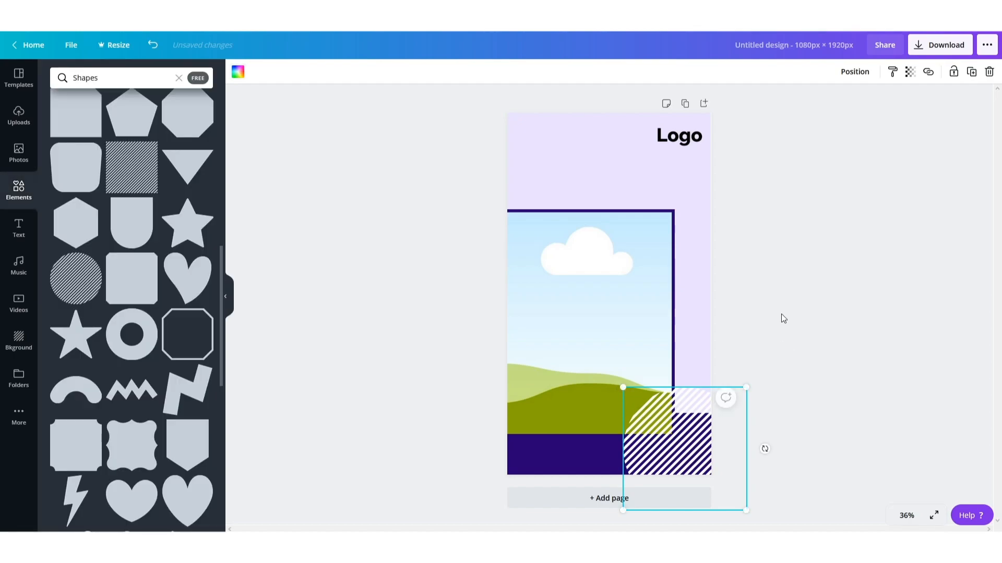
{"action": "left_click", "coordinate": [359, 240]}
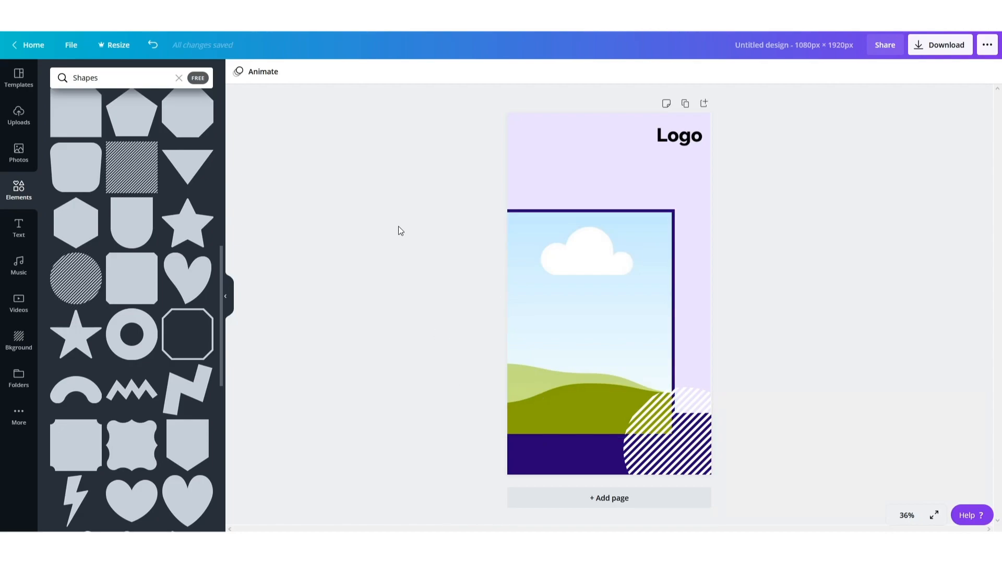
{"action": "left_click", "coordinate": [18, 229]}
{"action": "left_click", "coordinate": [120, 134]}
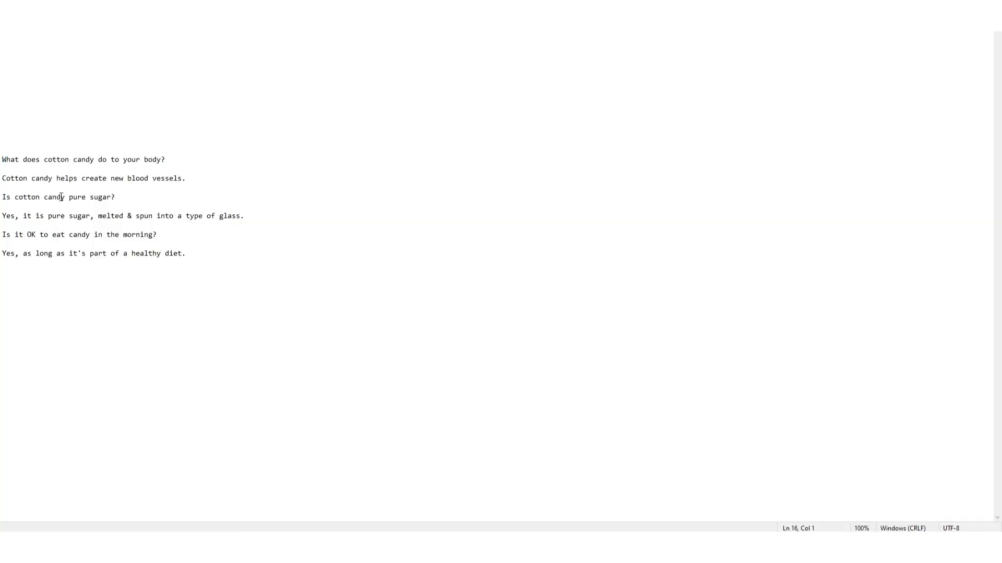
{"action": "left_click_drag", "start_coordinate": [167, 161], "coordinate": [2, 159]}
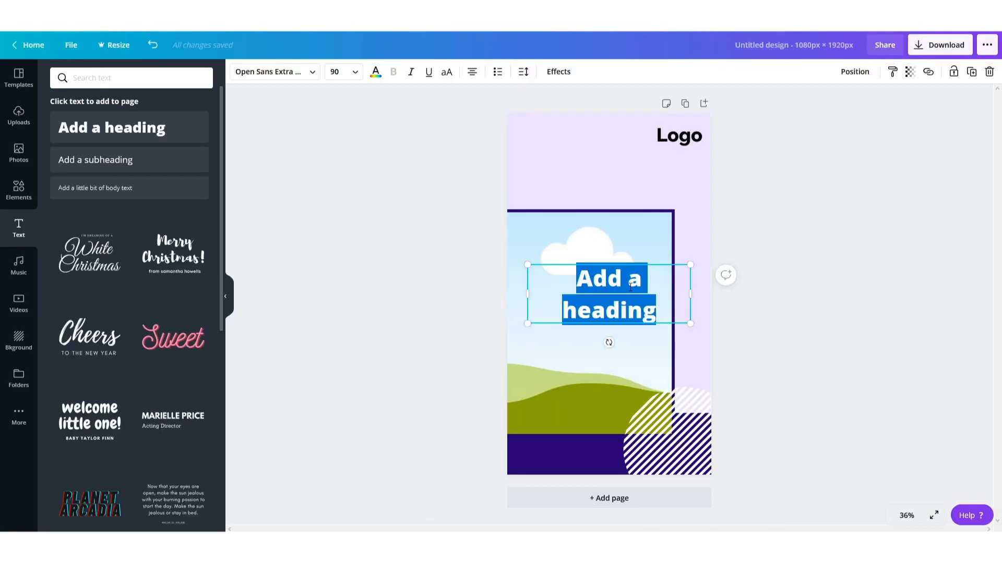
{"action": "type", "text": "What does cotton candy do to your body?"}
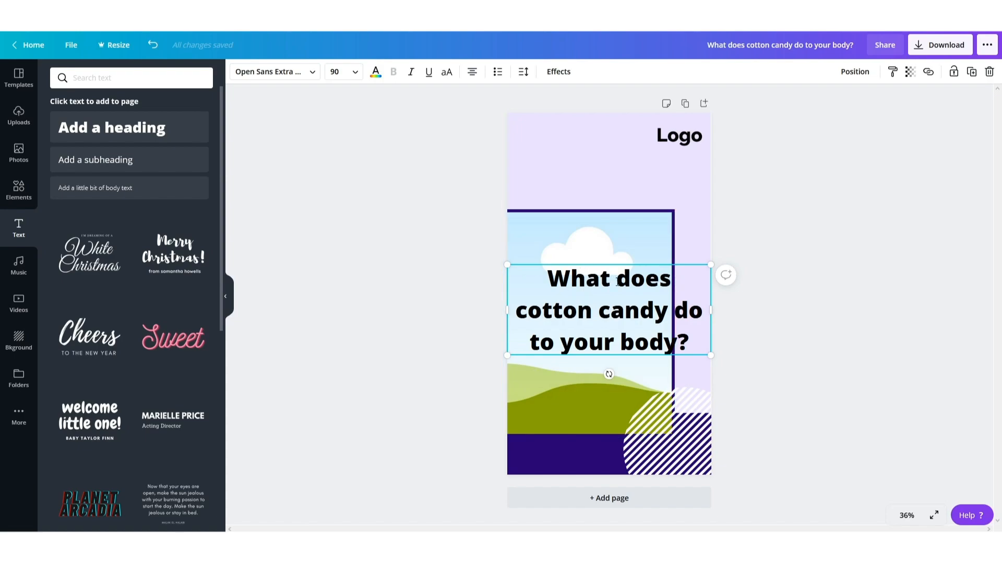
Step: Color the question heading the document's dark purple and change its font to Montserrat
{"action": "triple_click", "coordinate": [586, 287]}
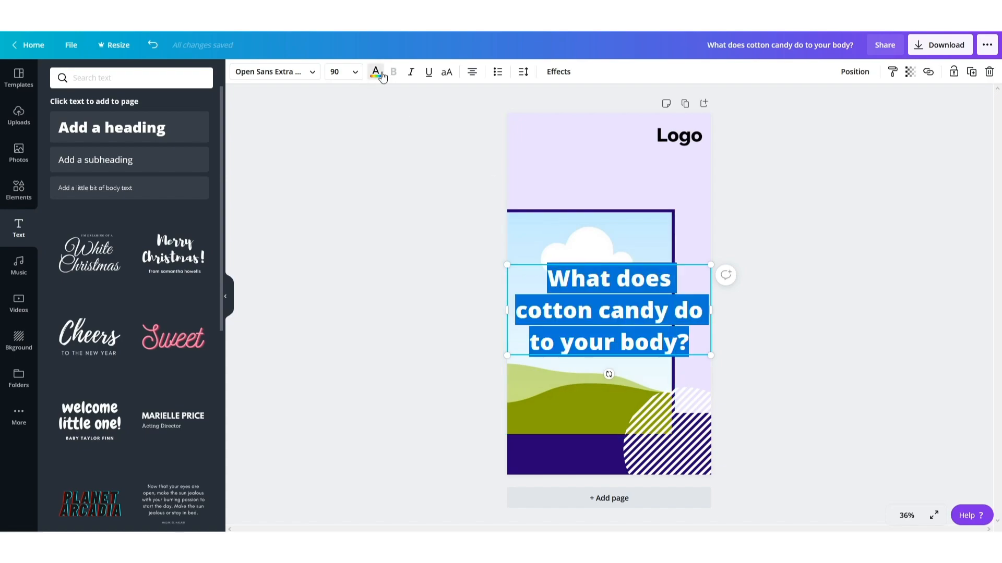
{"action": "left_click", "coordinate": [376, 72]}
{"action": "left_click", "coordinate": [88, 179]}
{"action": "left_click", "coordinate": [283, 74]}
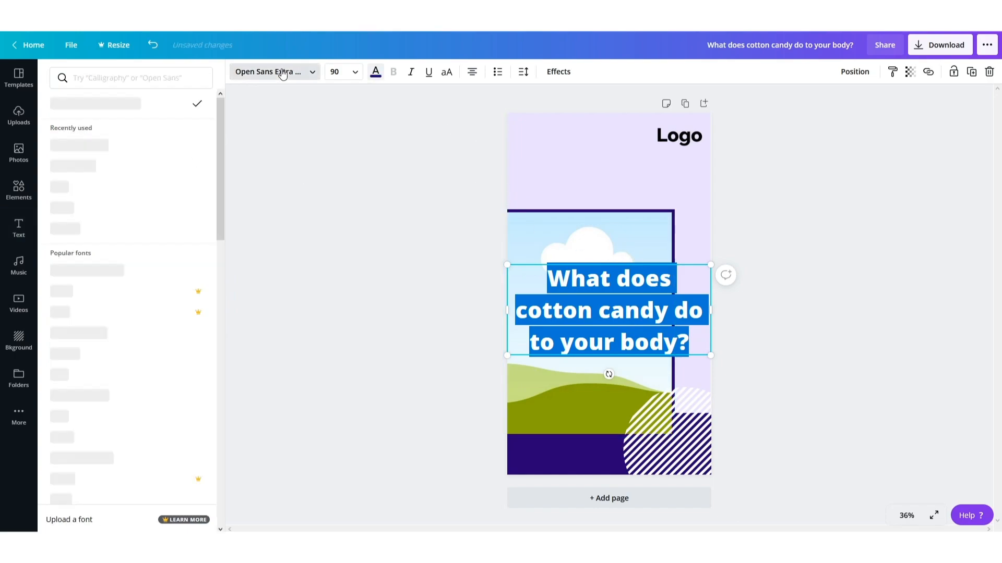
{"action": "left_click", "coordinate": [172, 173]}
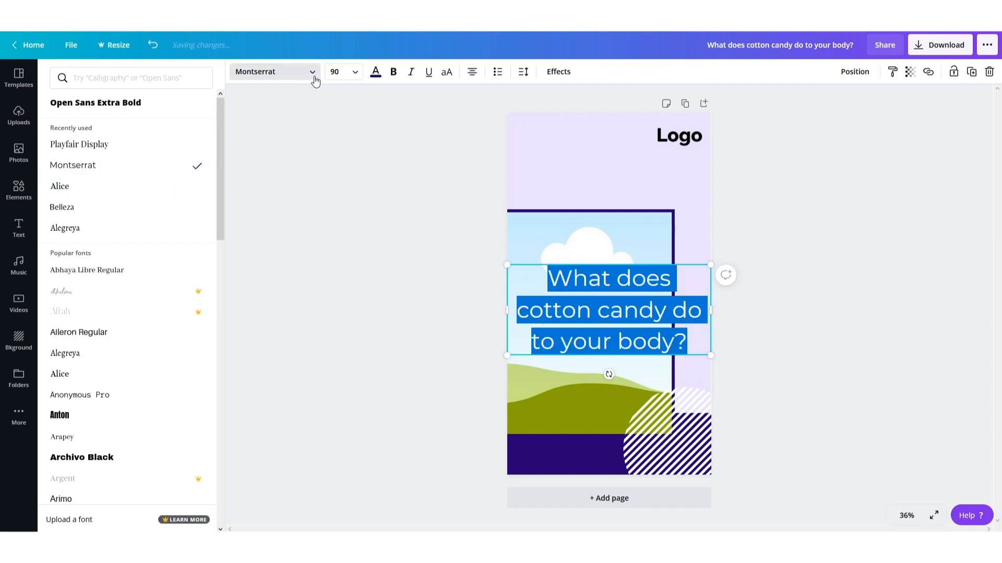
Step: Try font sizes 20 and 30 on the question heading
{"action": "left_click", "coordinate": [334, 72]}
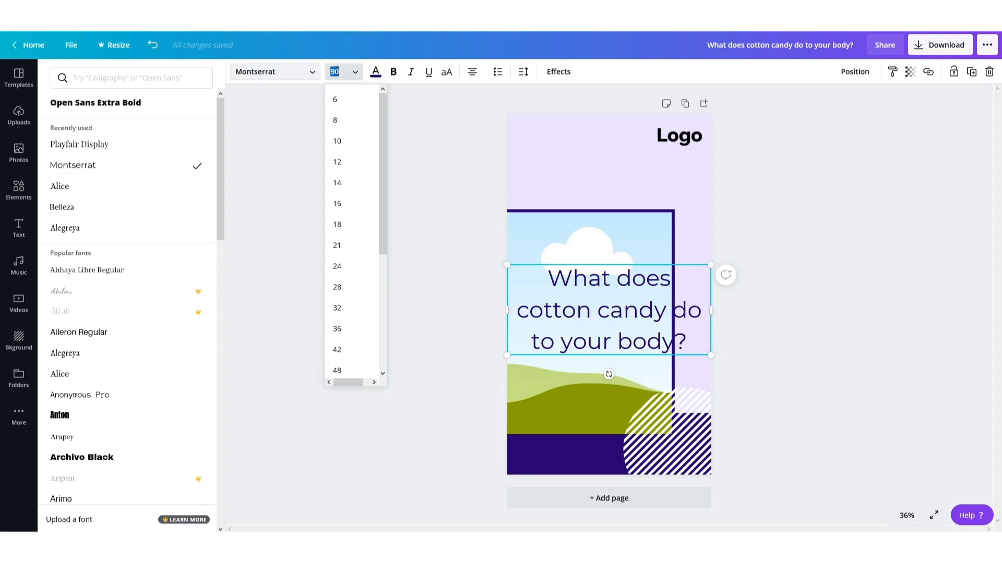
{"action": "key", "text": "Return"}
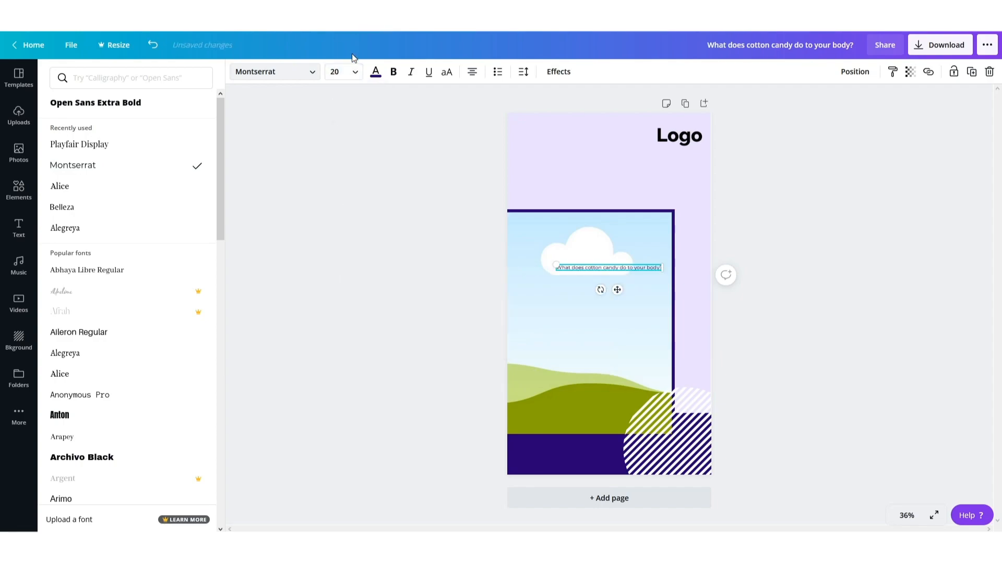
{"action": "left_click", "coordinate": [335, 72]}
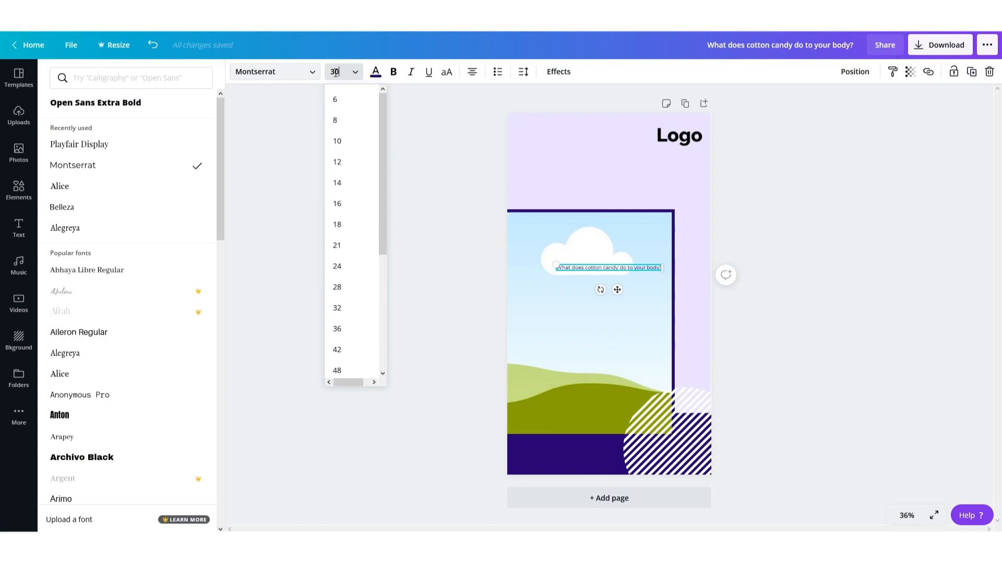
{"action": "key", "text": "Return"}
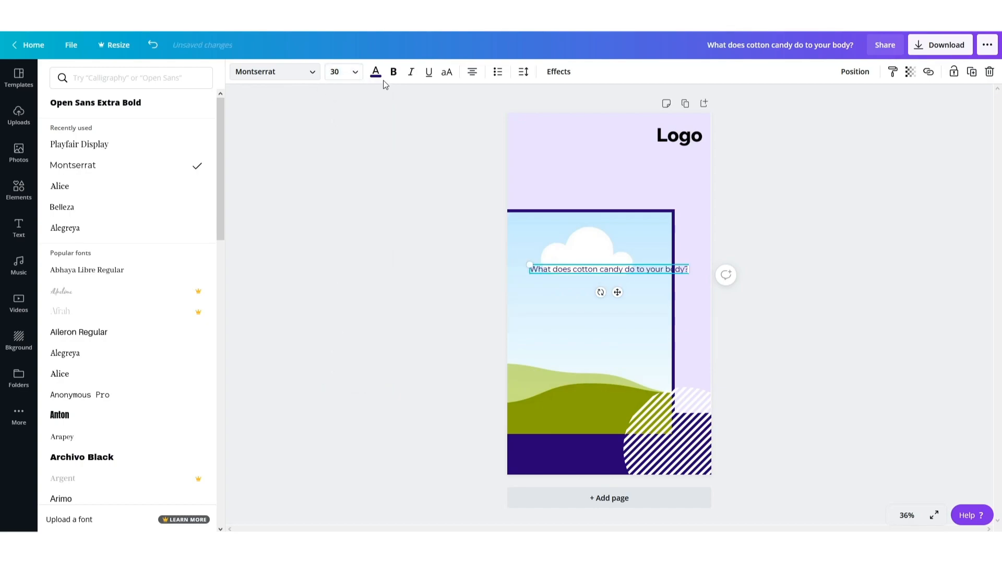
Step: Set the question heading's font size to 40
{"action": "left_click", "coordinate": [323, 73]}
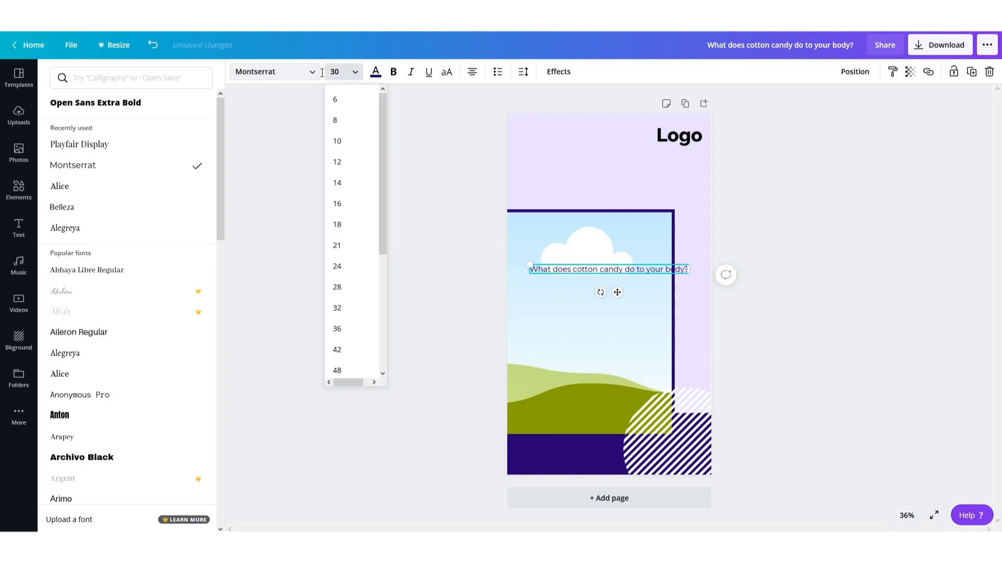
{"action": "left_click", "coordinate": [329, 74]}
{"action": "left_click", "coordinate": [336, 72]}
{"action": "type", "text": "40"}
{"action": "key", "text": "Return"}
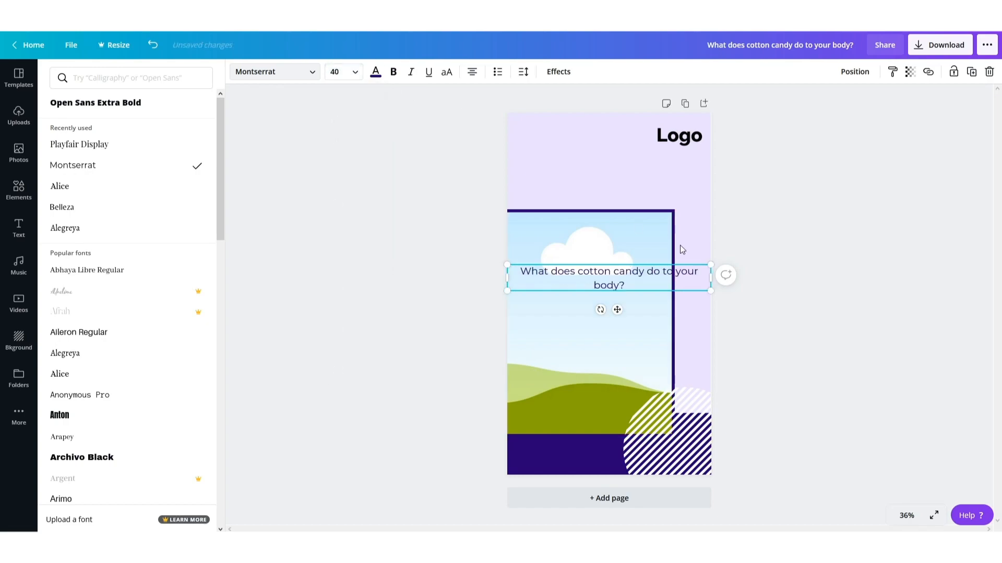
Step: Format the question as left-aligned bold text and narrow its text box to within the photo frame's width
{"action": "left_click", "coordinate": [472, 79]}
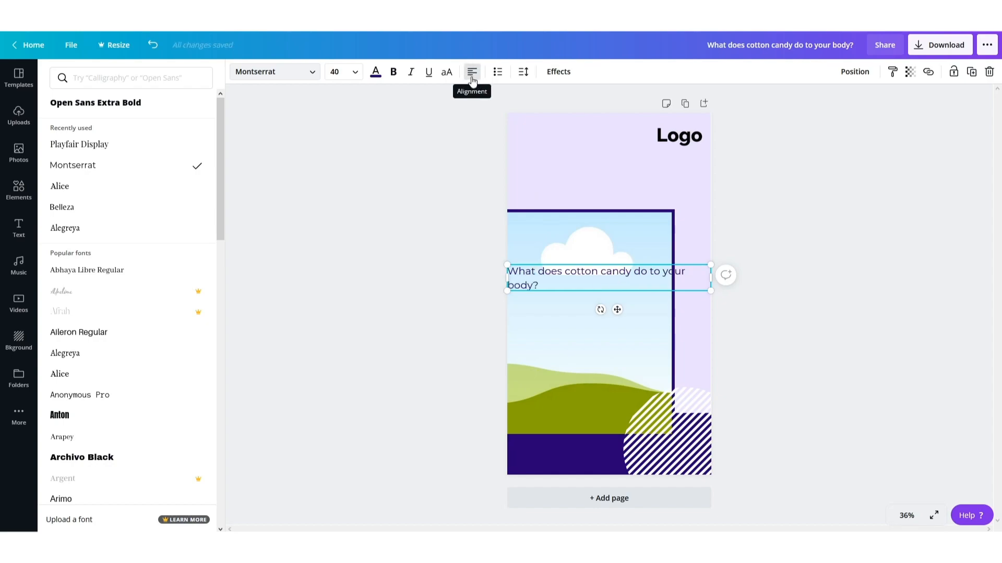
{"action": "left_click_drag", "start_coordinate": [711, 278], "coordinate": [660, 280]}
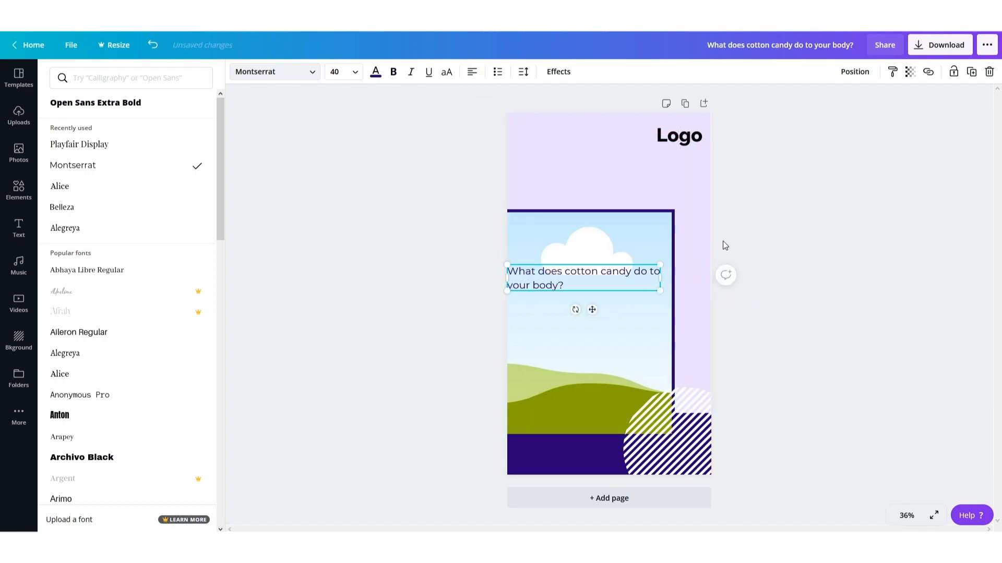
{"action": "left_click", "coordinate": [394, 71]}
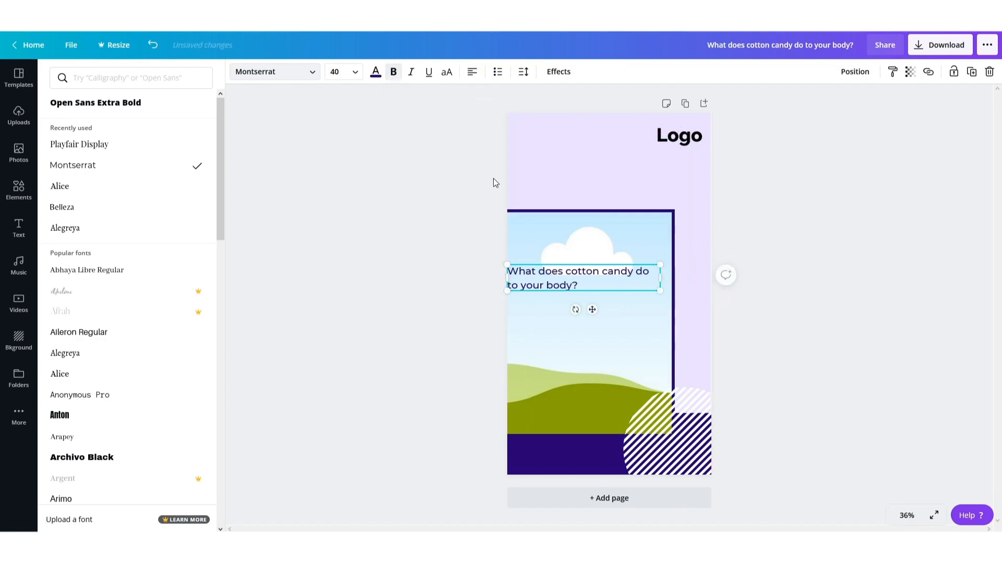
{"action": "left_click", "coordinate": [611, 277]}
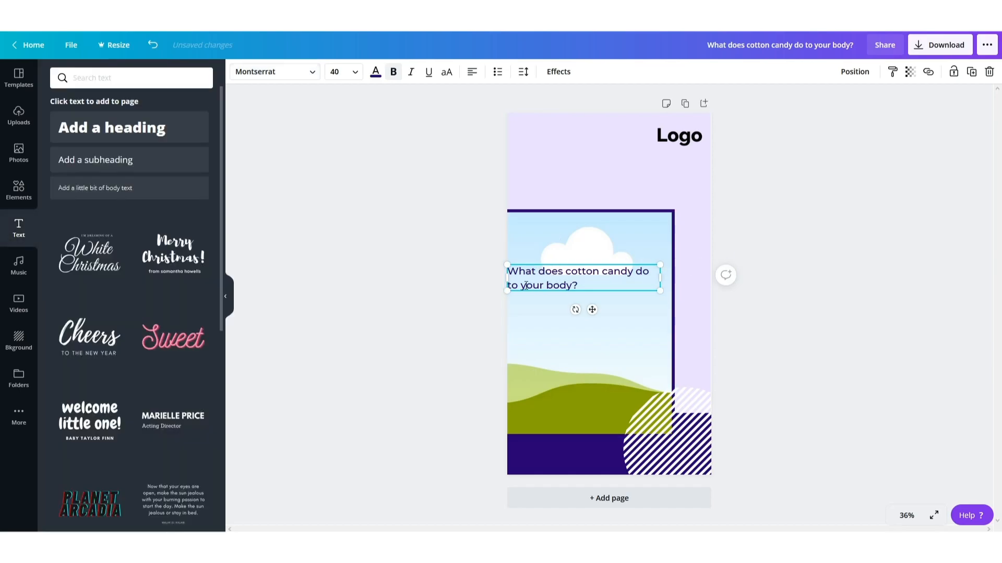
{"action": "left_click", "coordinate": [486, 285]}
Step: Move the question to the page's upper-left area and narrow its box to fit on two lines beside the logo
{"action": "left_click_drag", "start_coordinate": [524, 277], "coordinate": [529, 147]}
{"action": "left_click_drag", "start_coordinate": [660, 152], "coordinate": [650, 154]}
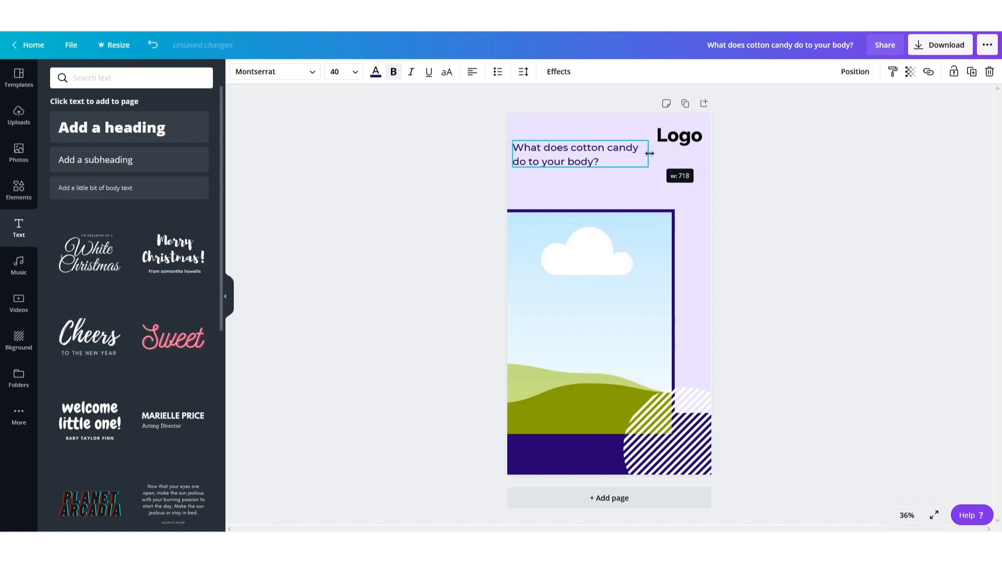
{"action": "left_click_drag", "start_coordinate": [544, 148], "coordinate": [544, 145]}
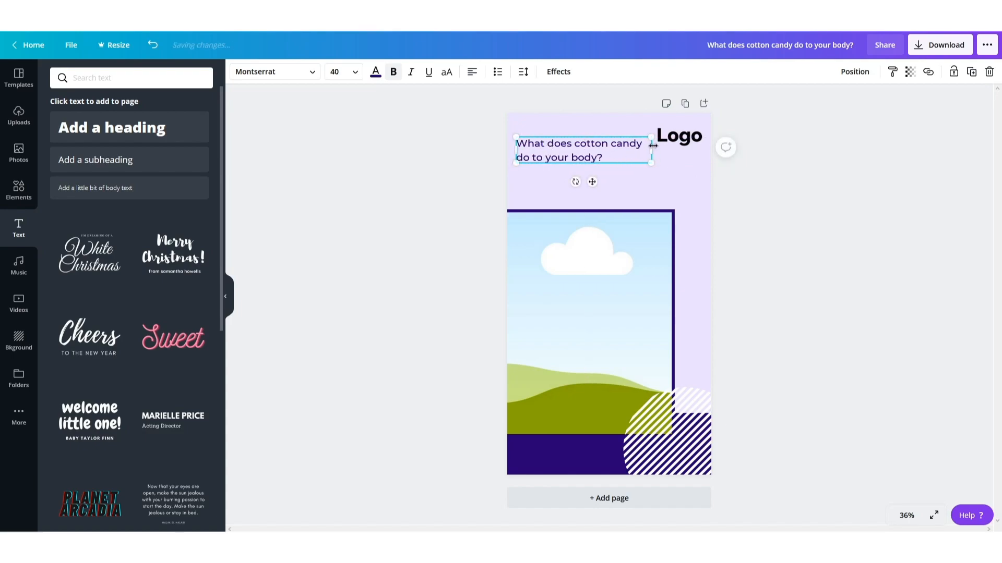
{"action": "left_click_drag", "start_coordinate": [651, 148], "coordinate": [644, 147]}
{"action": "left_click", "coordinate": [624, 182]}
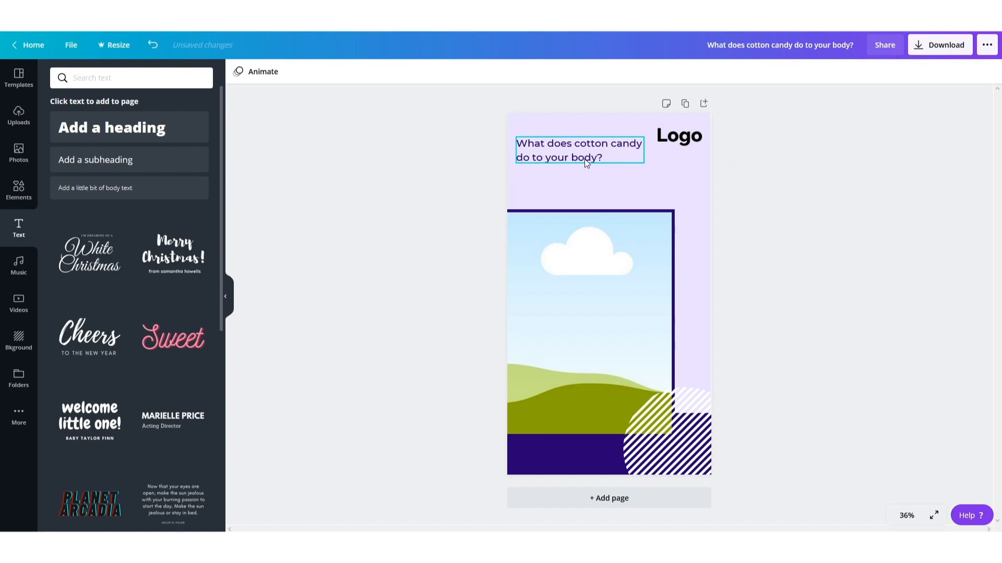
Step: Raise the question text slightly so its first line sits level with the logo
{"action": "left_click", "coordinate": [575, 142]}
{"action": "left_click_drag", "start_coordinate": [575, 142], "coordinate": [575, 135]}
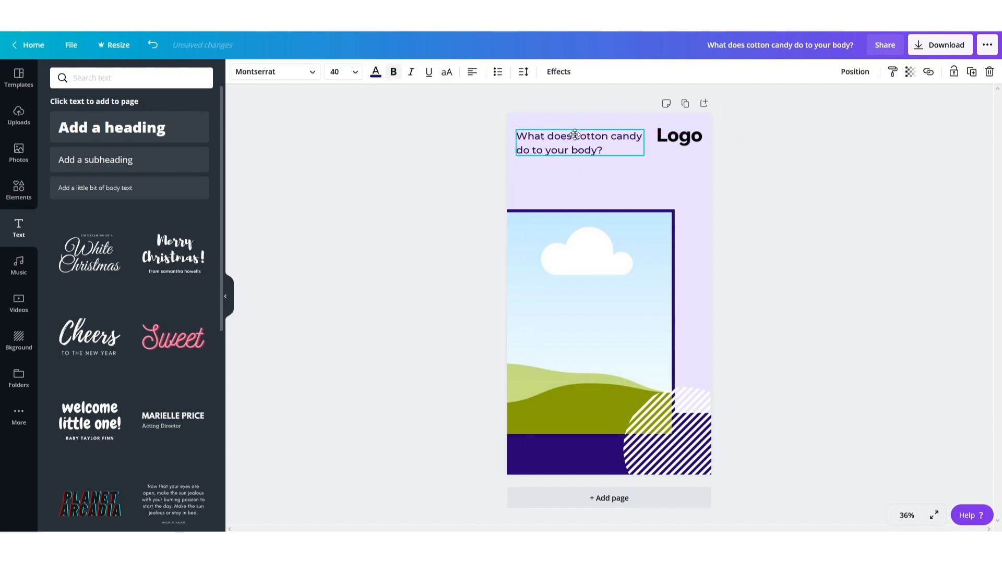
{"action": "left_click", "coordinate": [767, 209]}
{"action": "left_click", "coordinate": [574, 141]}
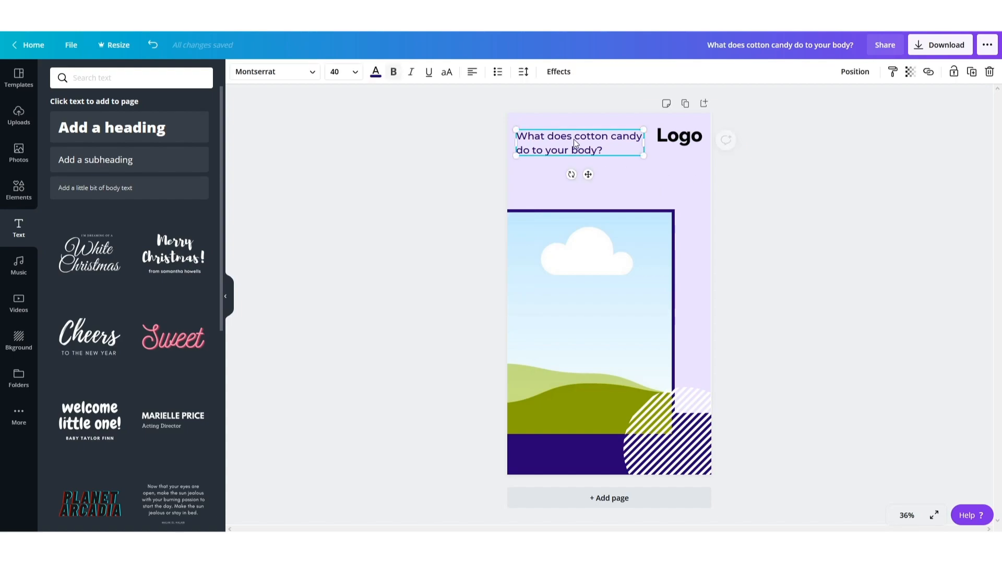
{"action": "left_click", "coordinate": [462, 177]}
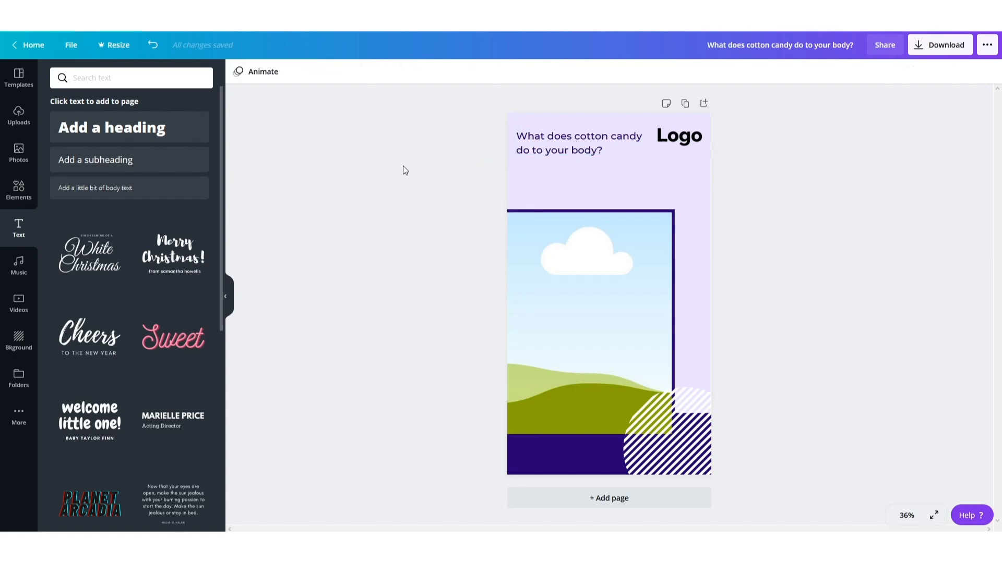
Step: Add a plain solid line, shorten it and place it just below the question, aligned with the text's left edge
{"action": "left_click", "coordinate": [19, 189]}
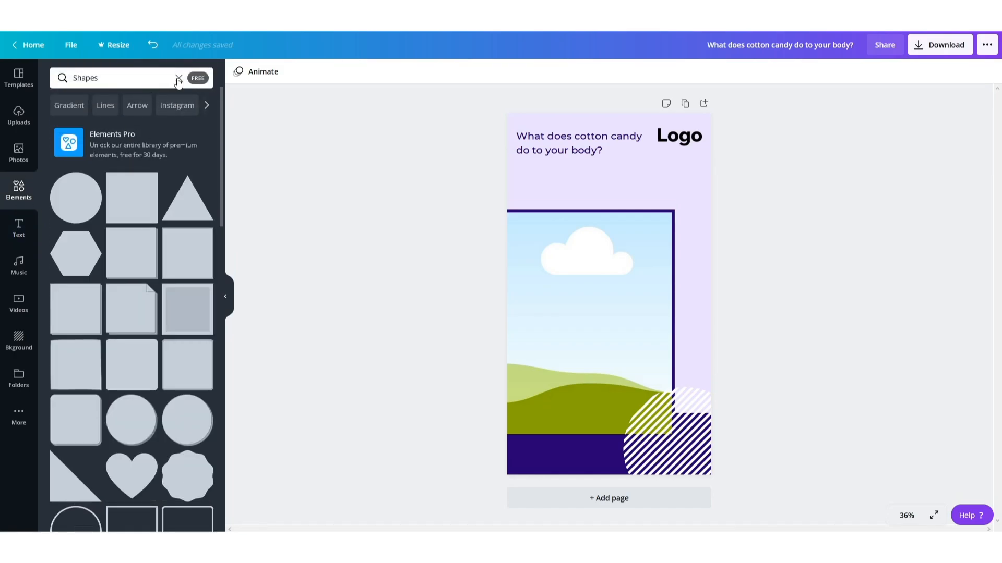
{"action": "left_click", "coordinate": [179, 78]}
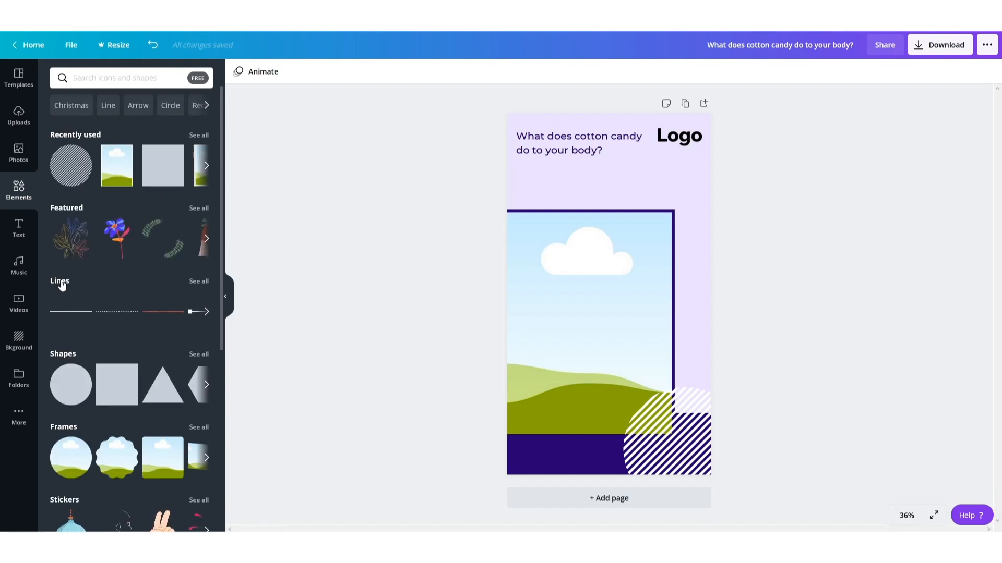
{"action": "left_click", "coordinate": [72, 311]}
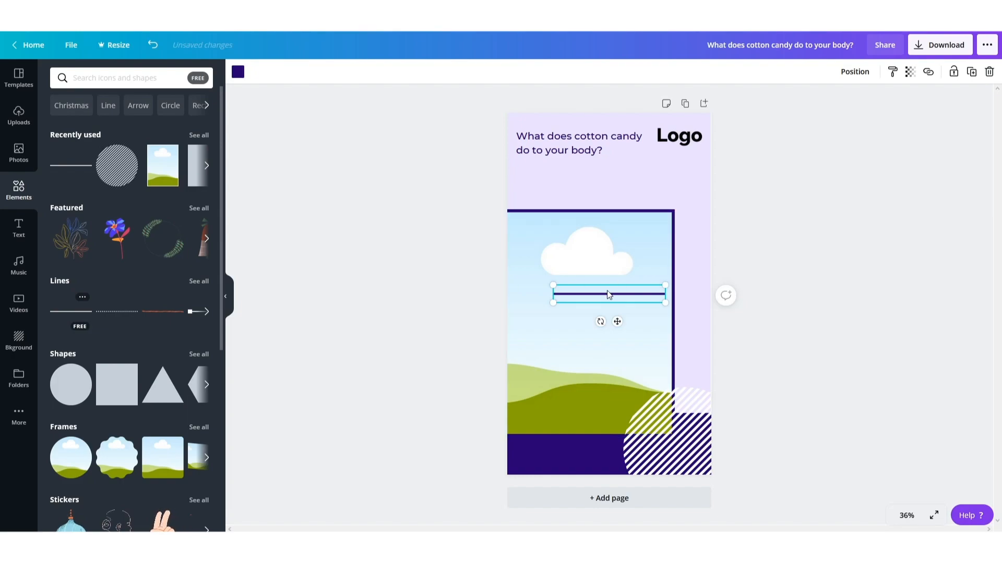
{"action": "left_click_drag", "start_coordinate": [603, 298], "coordinate": [565, 164]}
{"action": "left_click_drag", "start_coordinate": [629, 165], "coordinate": [547, 168]}
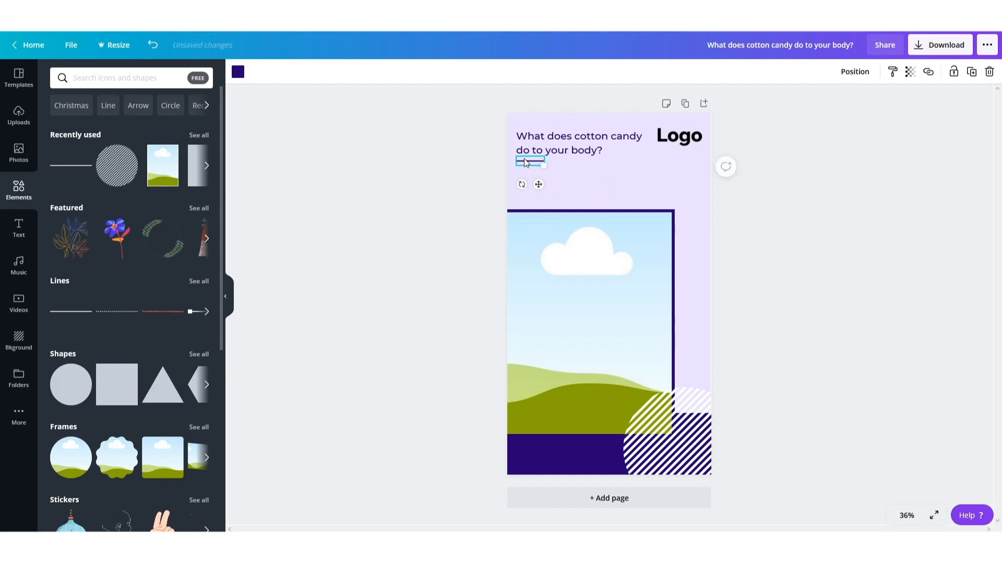
{"action": "left_click", "coordinate": [753, 217]}
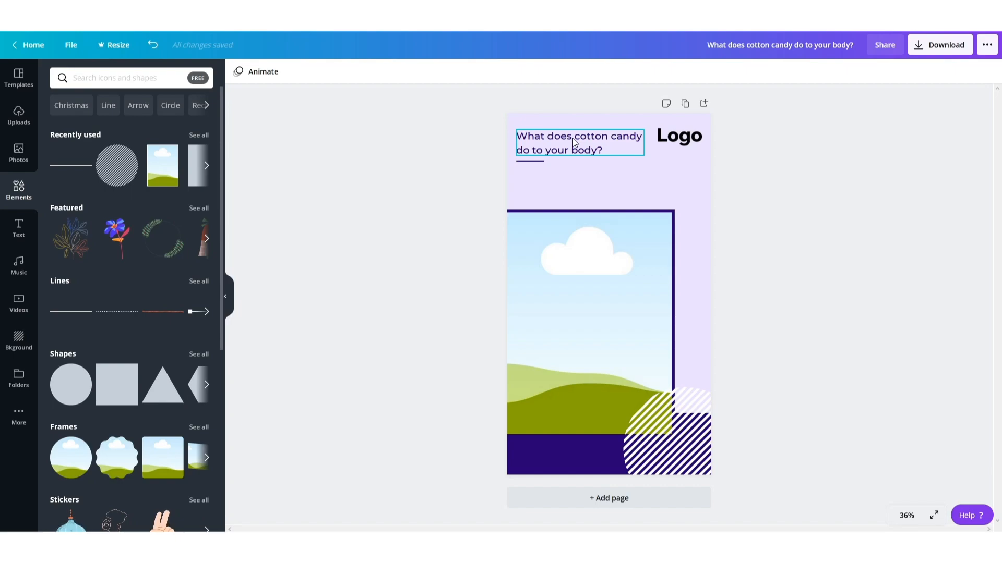
Step: Duplicate the question text and place the copy below the short line, aligned with the original's left edge
{"action": "left_click", "coordinate": [573, 142]}
{"action": "key", "text": "ctrl+d"}
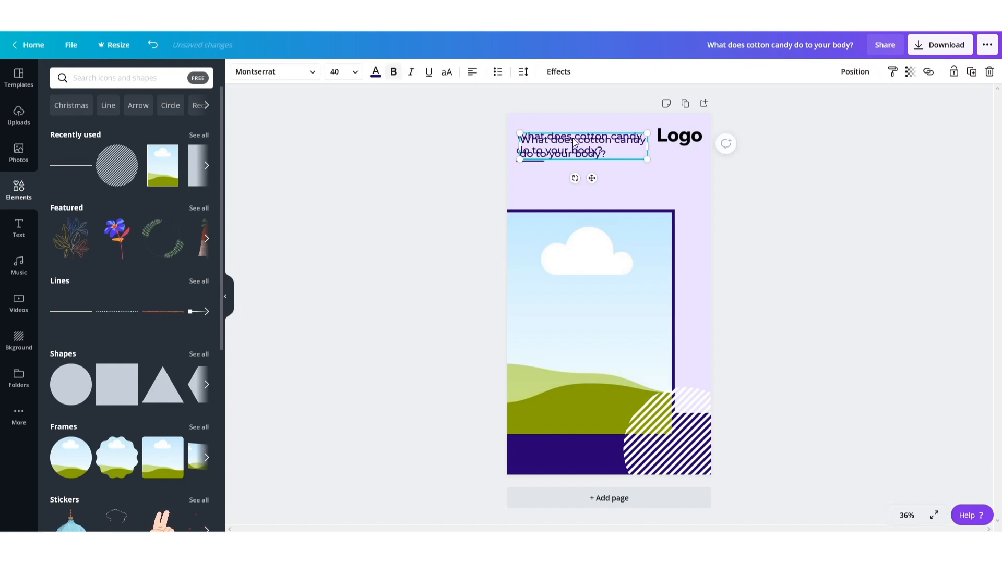
{"action": "left_click_drag", "start_coordinate": [566, 146], "coordinate": [562, 178]}
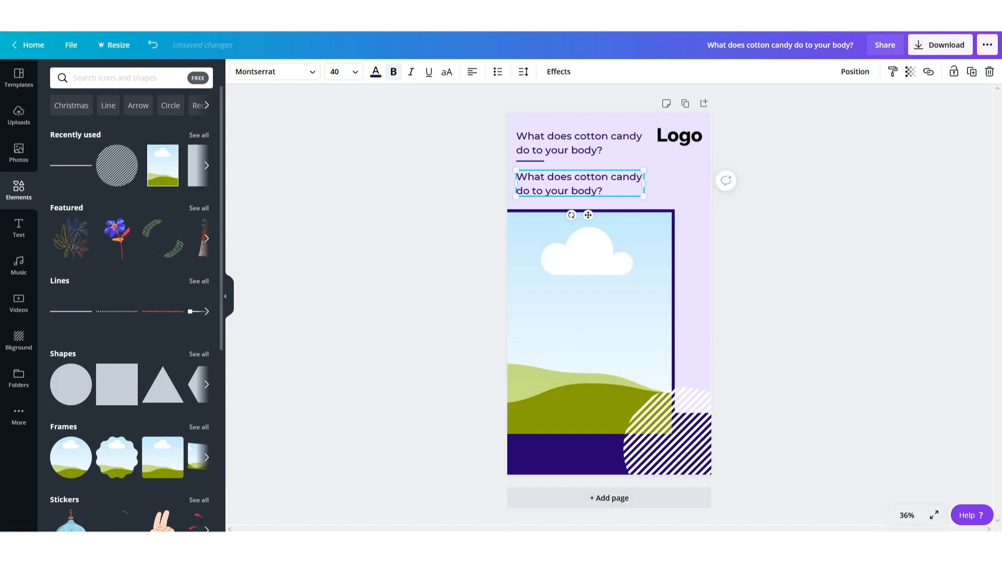
Step: Replace the duplicated question with "Cotton candy helps create new blood vessels.", copied from the notes in the text editor
{"action": "key", "text": "alt+Tab"}
{"action": "left_click_drag", "start_coordinate": [186, 179], "coordinate": [3, 180]}
{"action": "key", "text": "ctrl+c"}
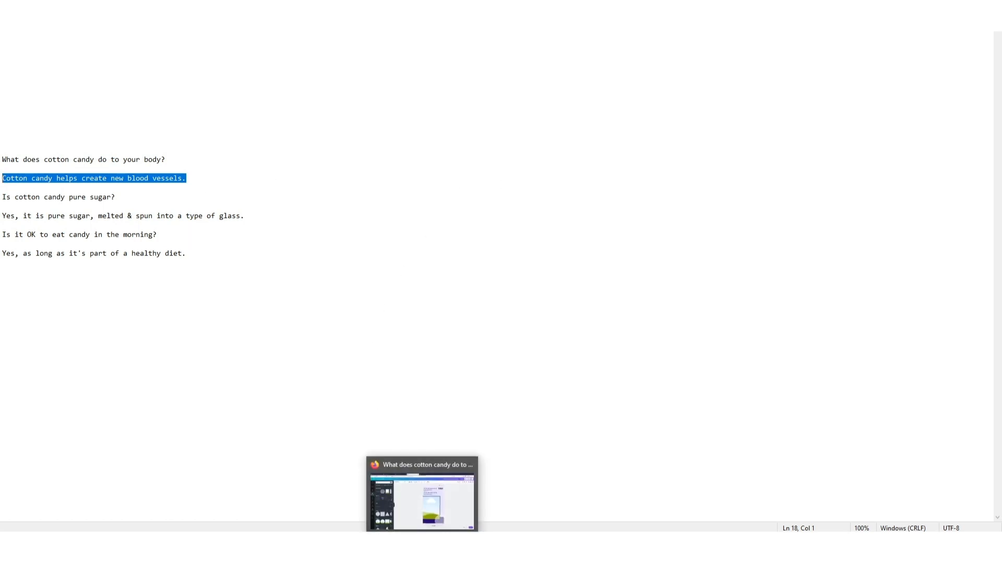
{"action": "left_click", "coordinate": [422, 543]}
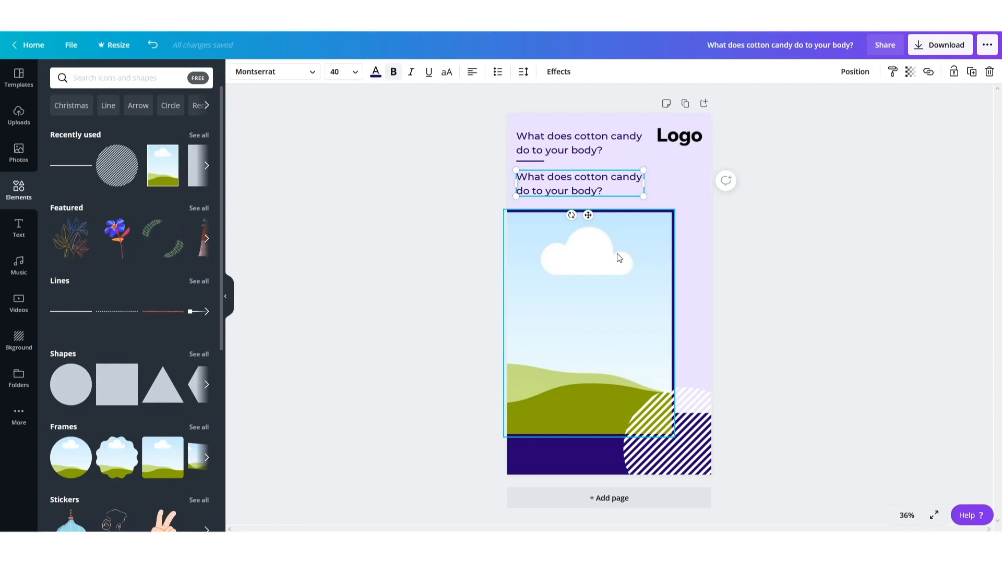
{"action": "triple_click", "coordinate": [573, 179]}
{"action": "key", "text": "ctrl+v"}
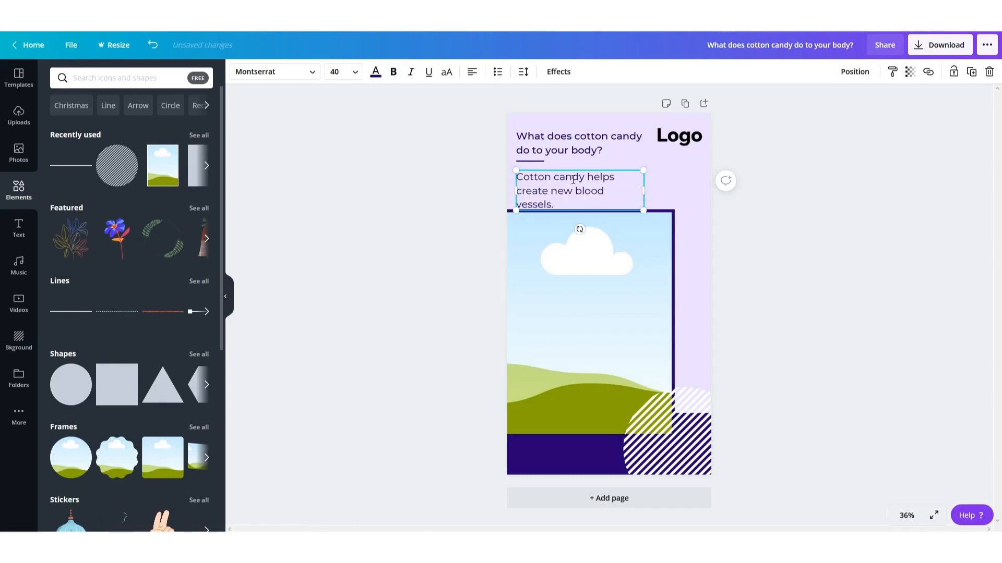
Step: Format the answer text below the short line in bold Playfair Display at size 60
{"action": "left_click_drag", "start_coordinate": [554, 205], "coordinate": [517, 173]}
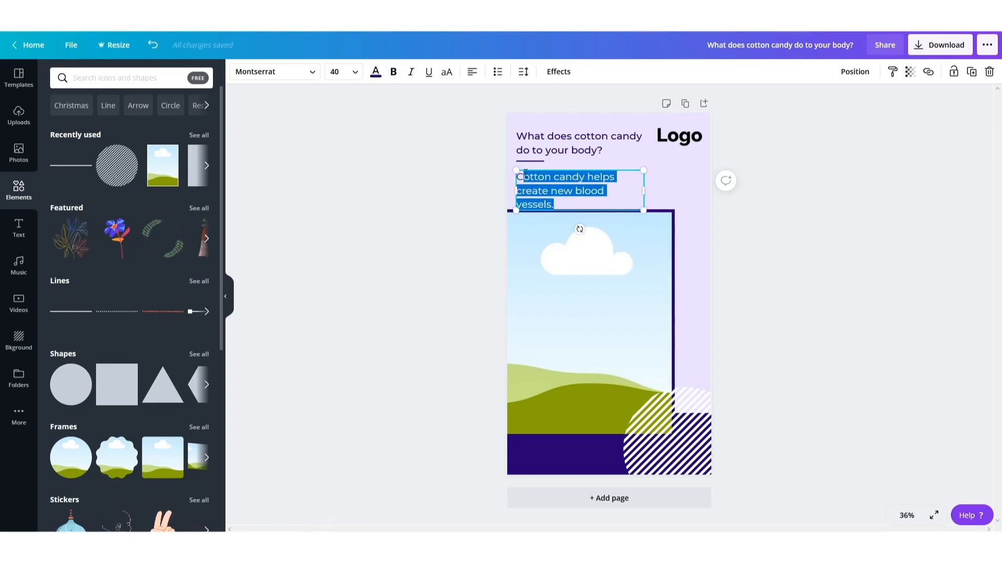
{"action": "left_click", "coordinate": [271, 76]}
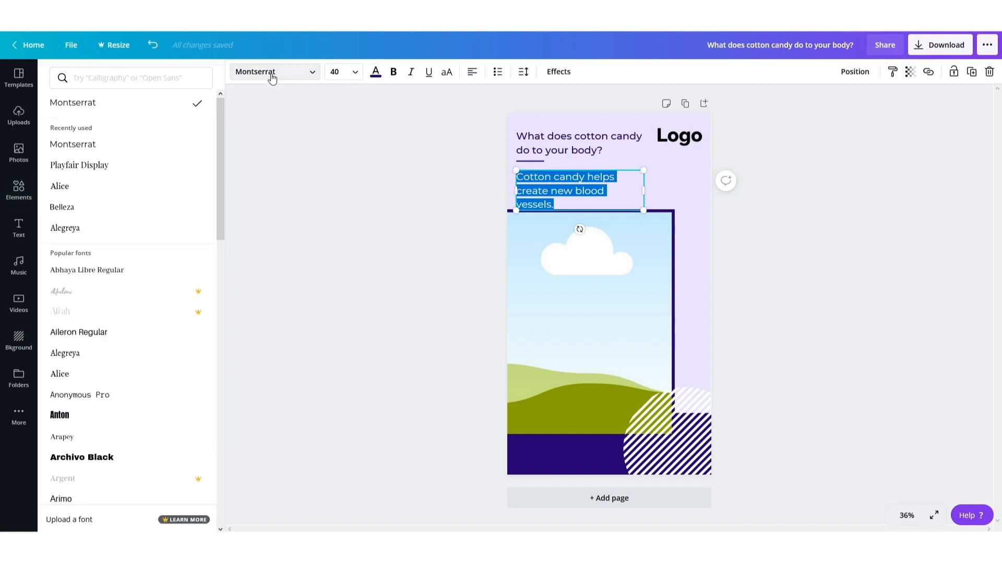
{"action": "left_click", "coordinate": [111, 165]}
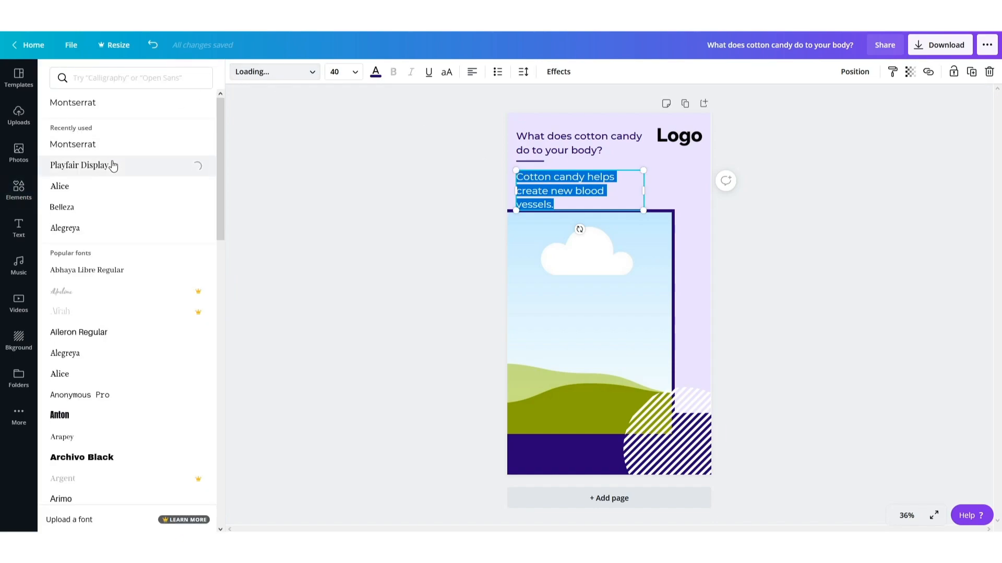
{"action": "left_click", "coordinate": [335, 71]}
{"action": "type", "text": "60"}
{"action": "key", "text": "Return"}
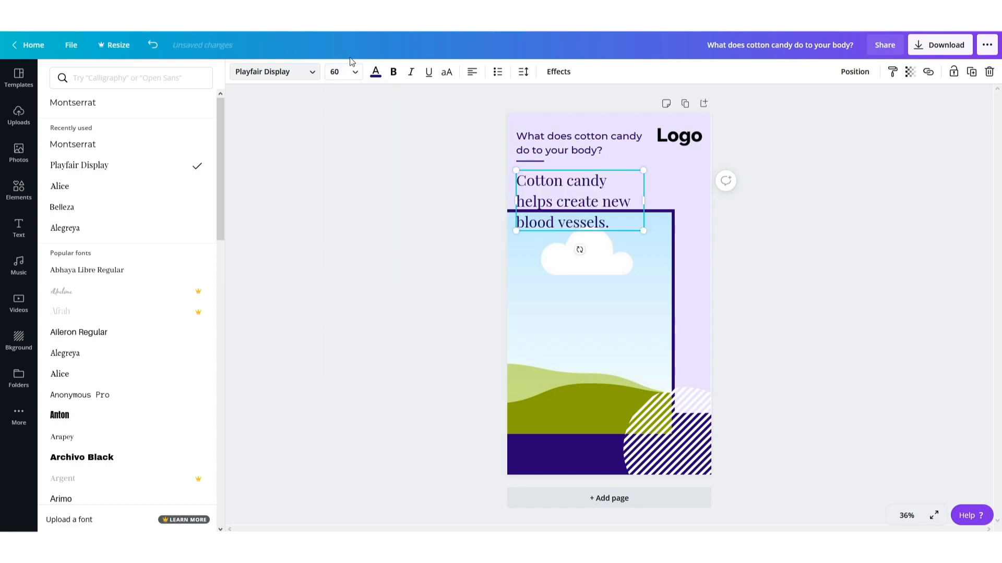
{"action": "left_click", "coordinate": [393, 75]}
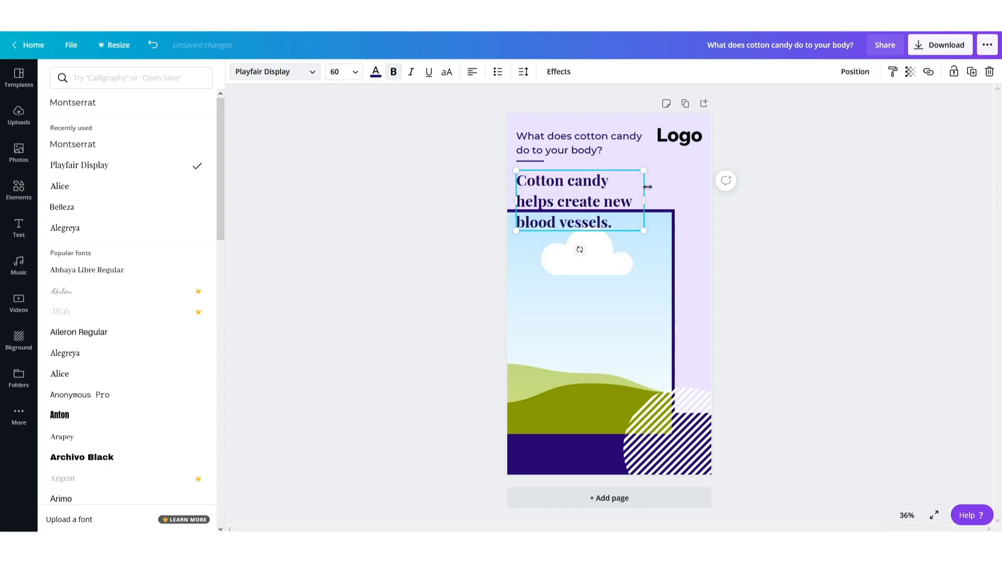
Step: Widen the answer text box so the sentence fits on two lines, and lower the photo frame to clear the text
{"action": "left_click_drag", "start_coordinate": [645, 201], "coordinate": [705, 191]}
{"action": "left_click", "coordinate": [619, 284]}
{"action": "left_click_drag", "start_coordinate": [621, 259], "coordinate": [616, 266]}
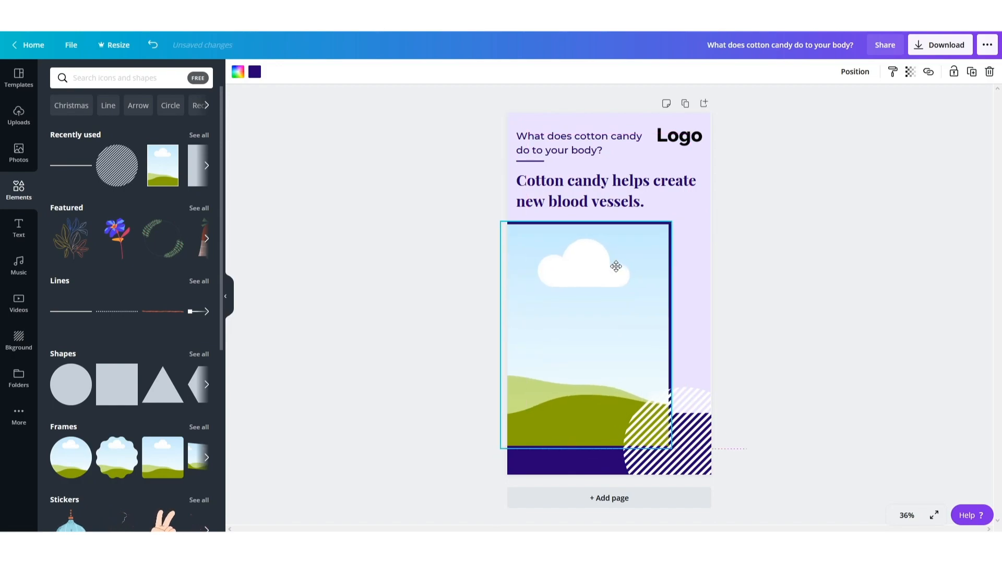
Step: Nudge the short line down slightly so it sits midway between the question and the answer
{"action": "left_click", "coordinate": [531, 162]}
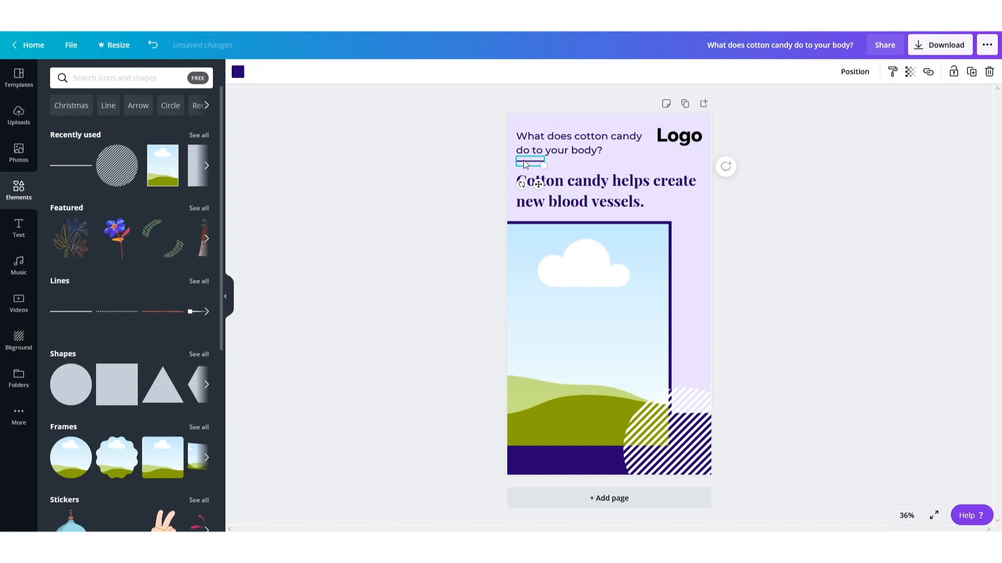
{"action": "key", "text": "shift+Down"}
{"action": "key", "text": "shift+Down"}
{"action": "key", "text": "shift+Down"}
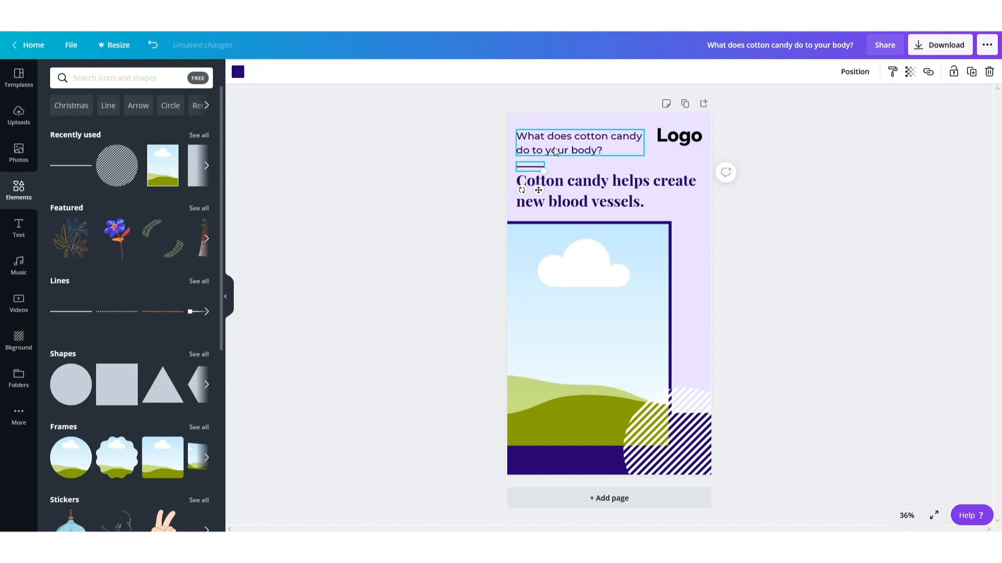
{"action": "left_click", "coordinate": [572, 136]}
{"action": "left_click", "coordinate": [862, 183]}
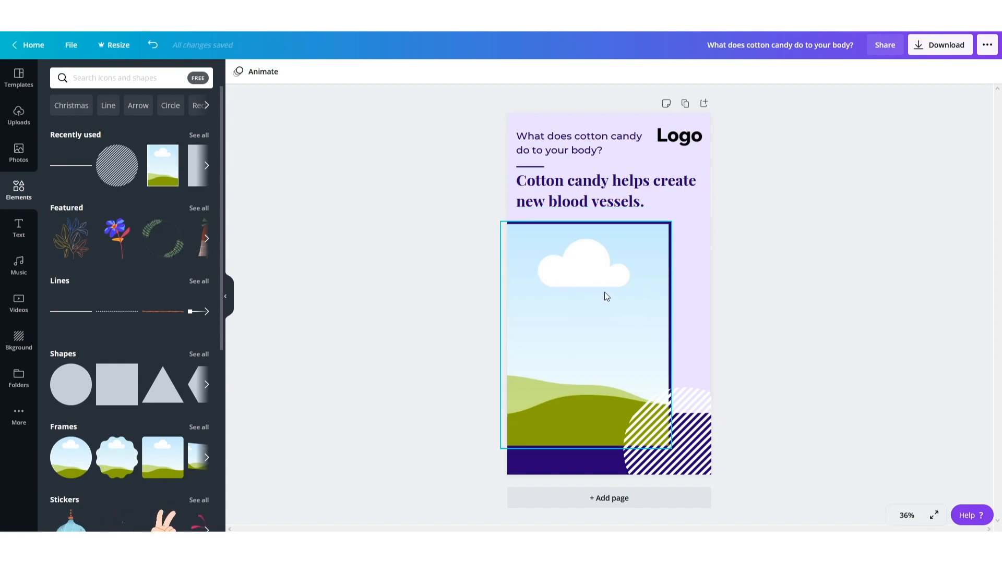
Step: Fill the photo frame with the uploaded 17.1 s video of a woman in sunglasses holding cotton candy
{"action": "left_click", "coordinate": [26, 123]}
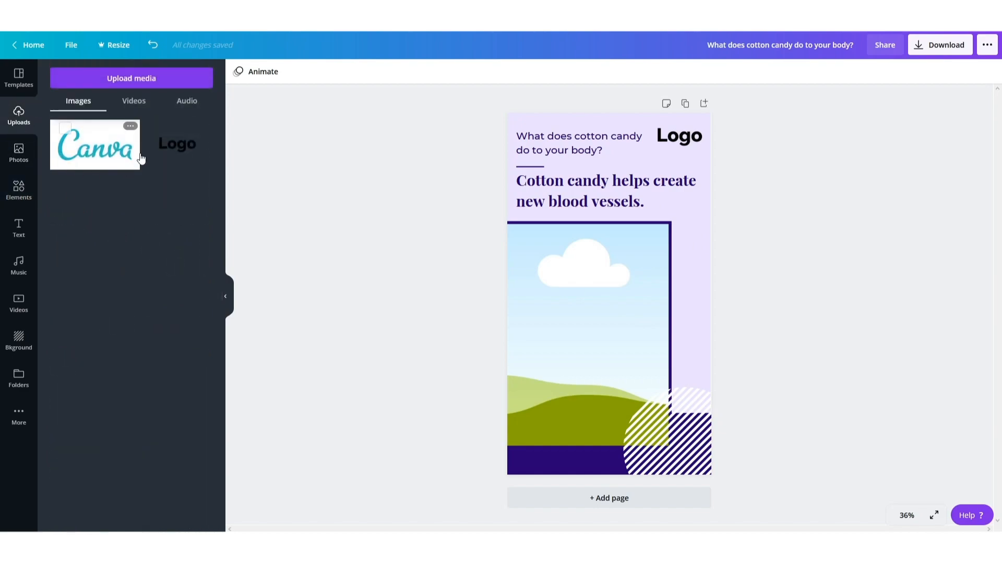
{"action": "left_click", "coordinate": [133, 106]}
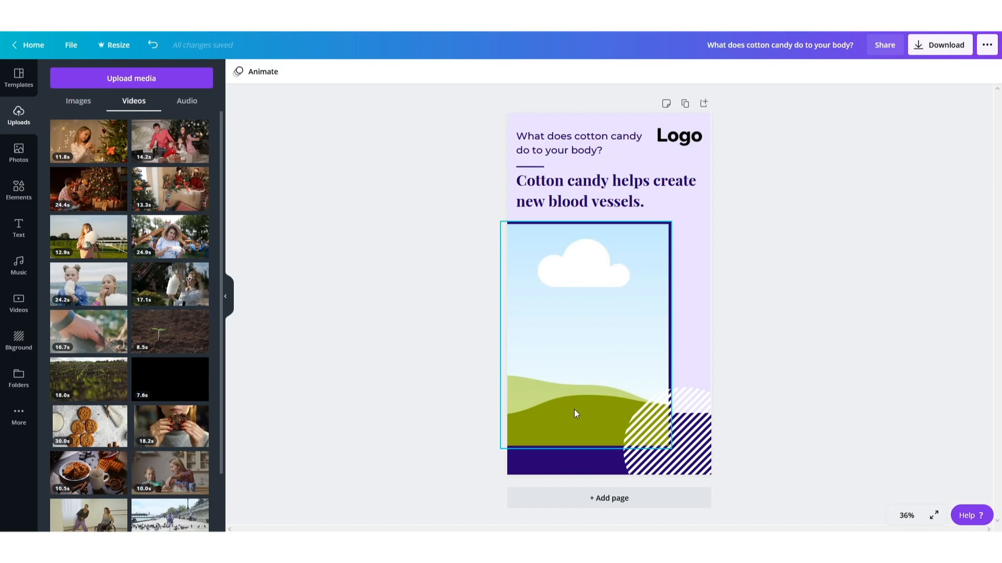
{"action": "left_click", "coordinate": [170, 284]}
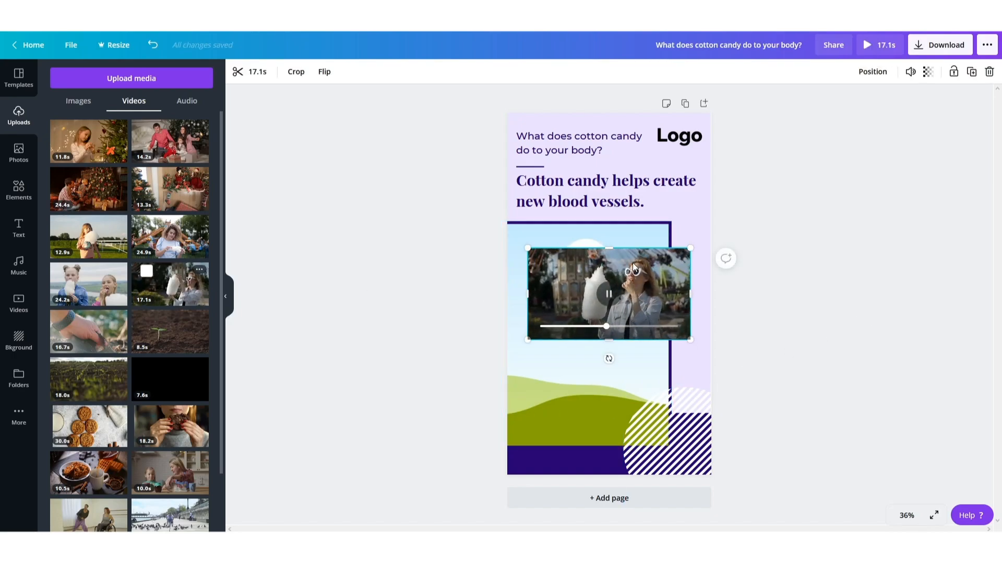
{"action": "left_click_drag", "start_coordinate": [632, 262], "coordinate": [620, 274]}
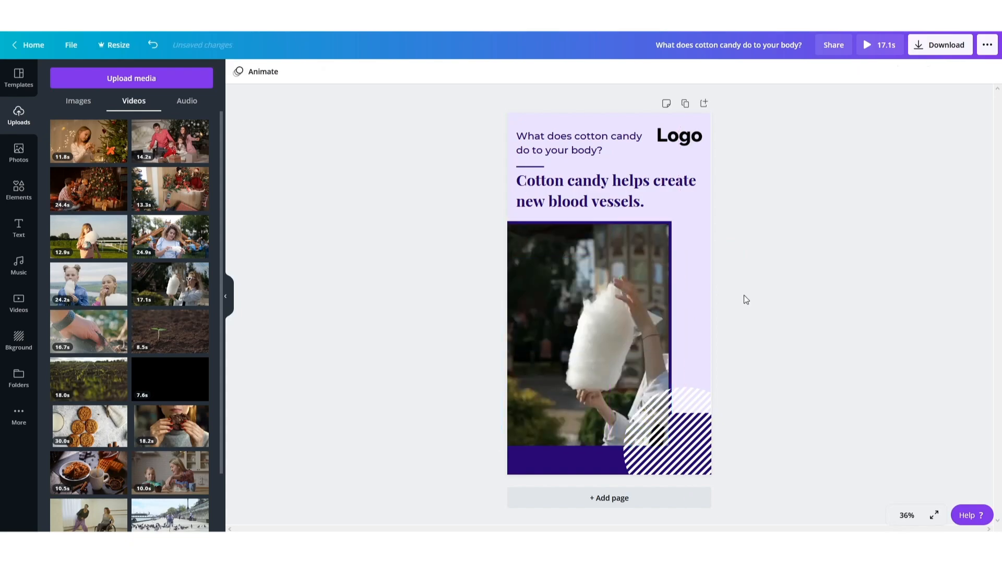
Step: Shift the video inside its frame to the left so both the cotton candy and the woman's face show
{"action": "double_click", "coordinate": [615, 323]}
{"action": "left_click_drag", "start_coordinate": [628, 325], "coordinate": [555, 331]}
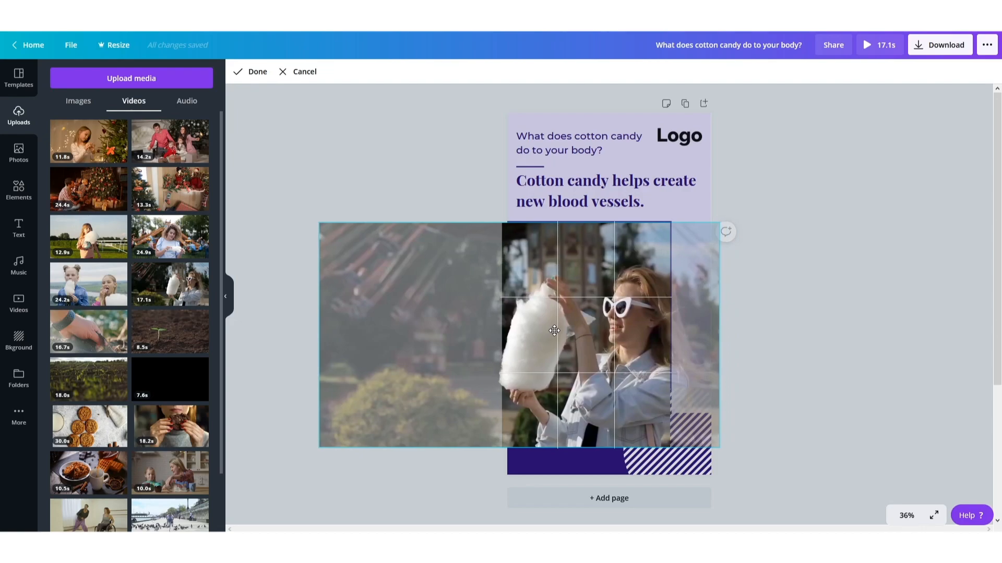
{"action": "left_click", "coordinate": [782, 305]}
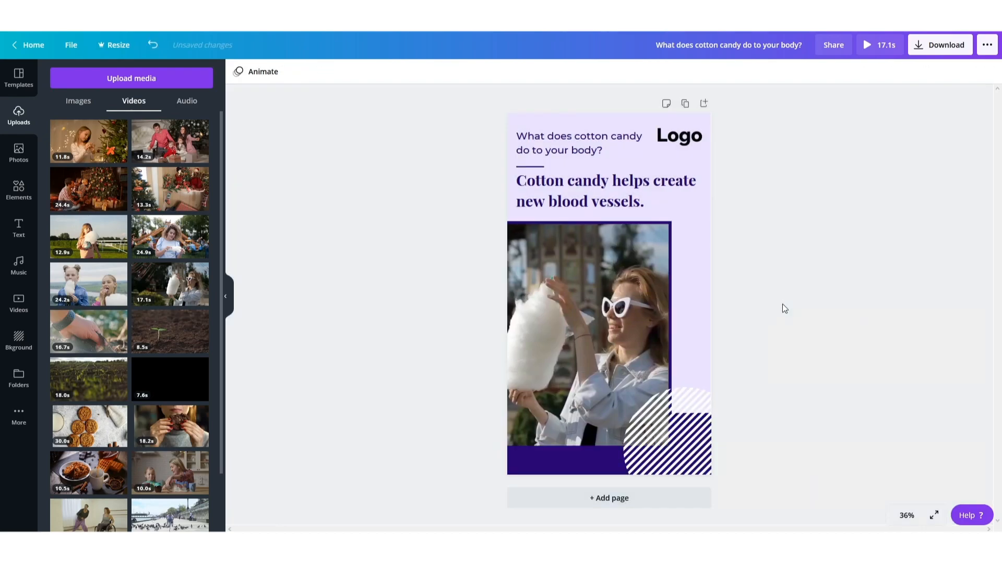
Step: Trim the end of the framed video so the clip lasts 4.9 s
{"action": "left_click", "coordinate": [606, 320]}
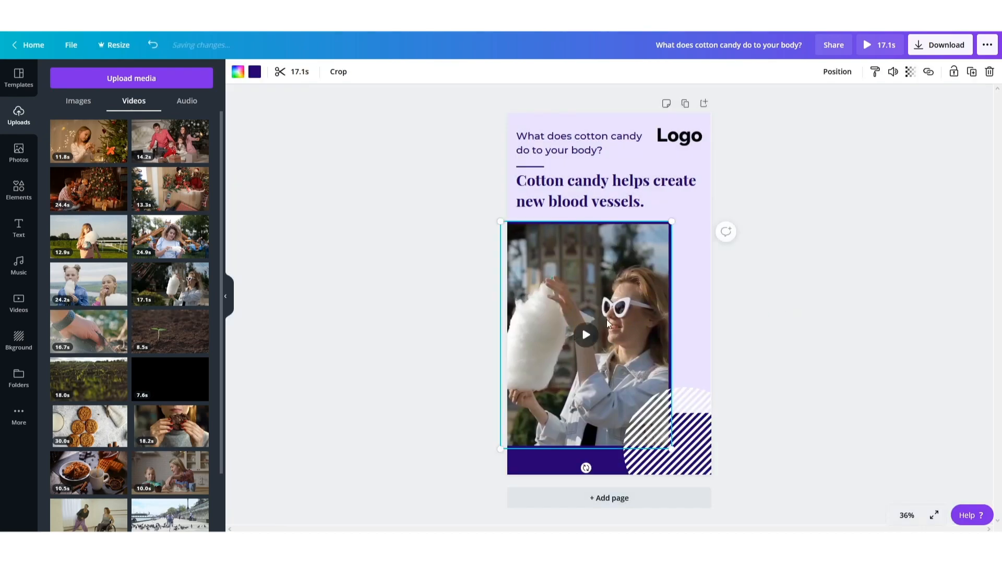
{"action": "left_click", "coordinate": [298, 73]}
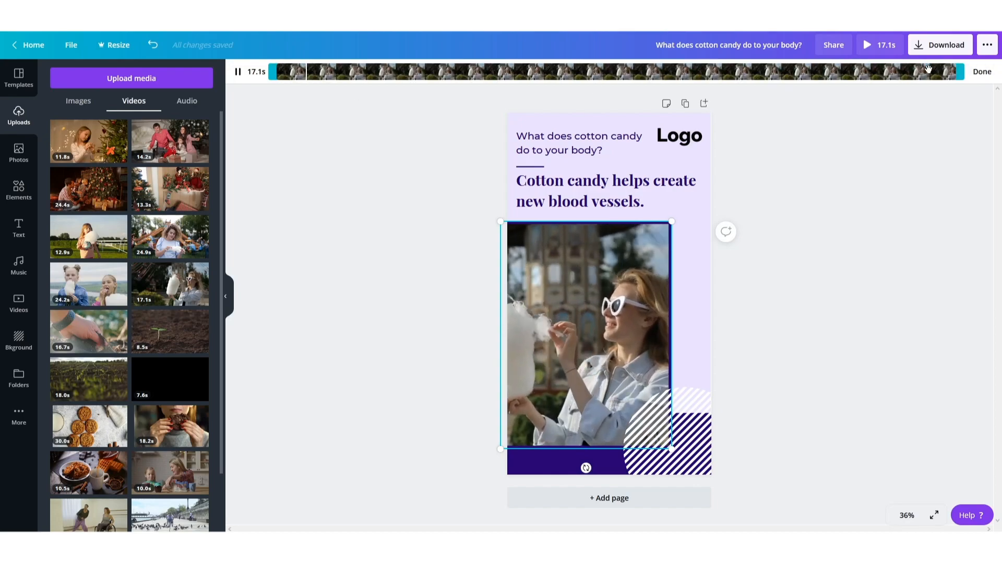
{"action": "left_click_drag", "start_coordinate": [964, 72], "coordinate": [466, 96]}
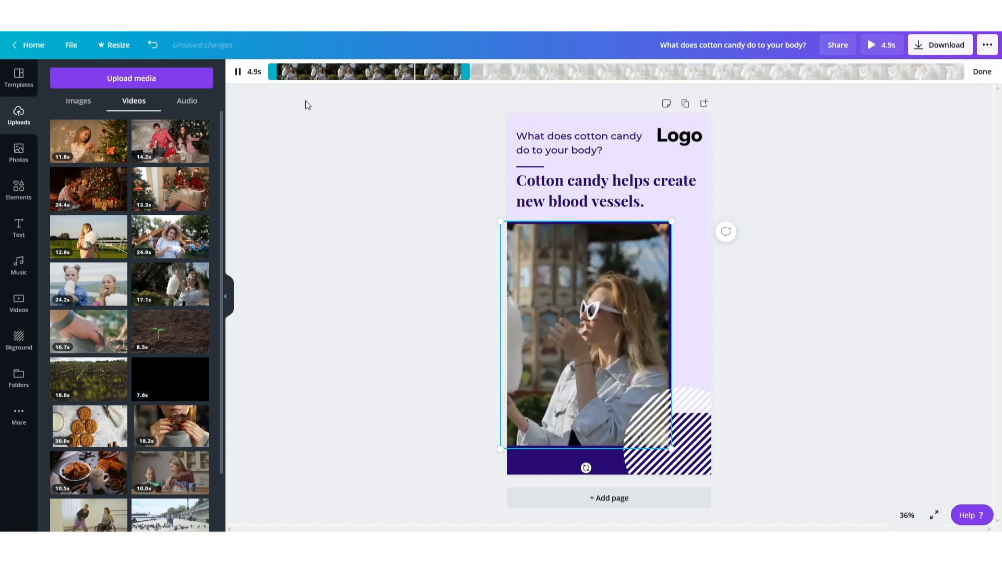
{"action": "left_click", "coordinate": [984, 77]}
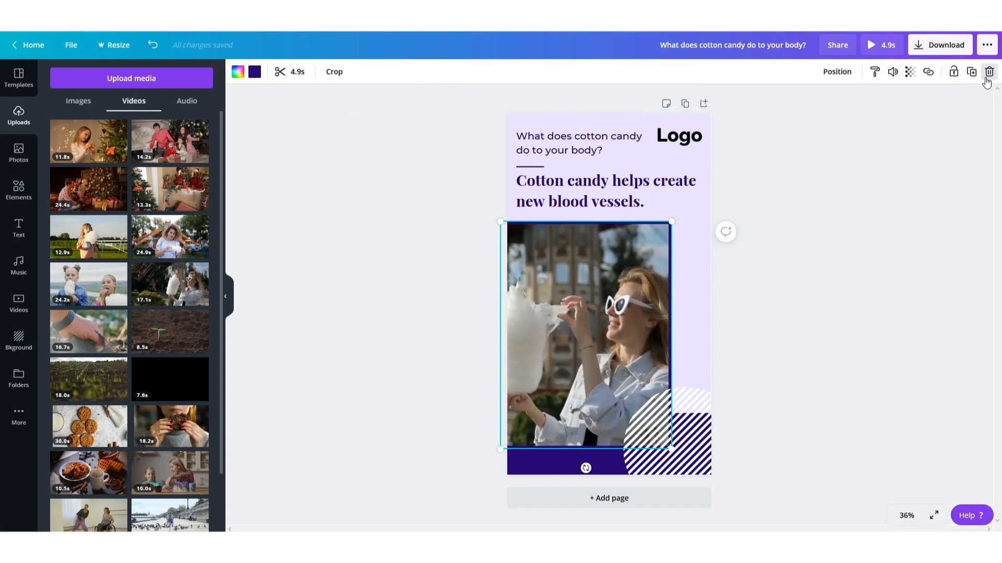
{"action": "left_click", "coordinate": [859, 232]}
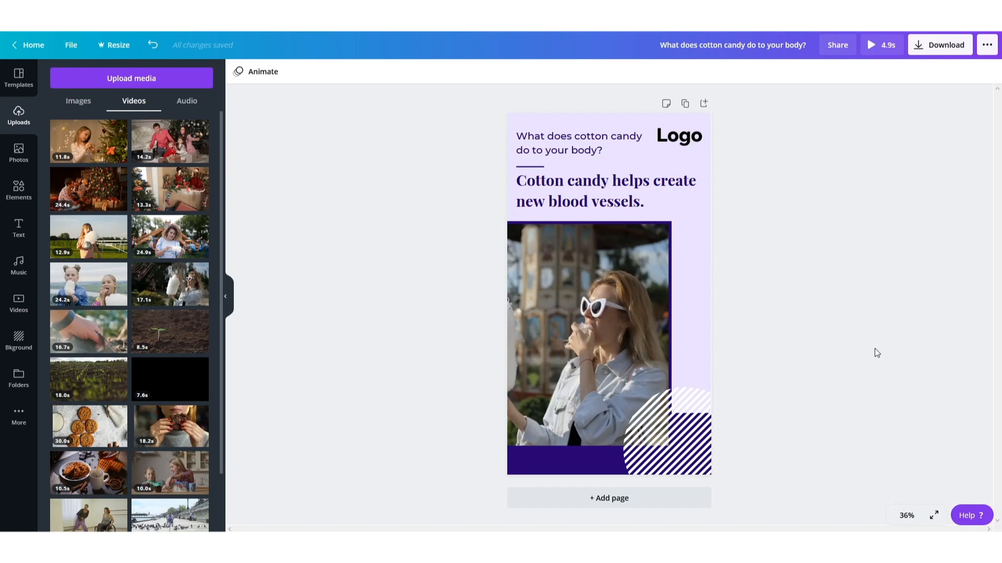
Step: Copy every element of the first page onto a newly added second page
{"action": "left_click_drag", "start_coordinate": [491, 108], "coordinate": [738, 484]}
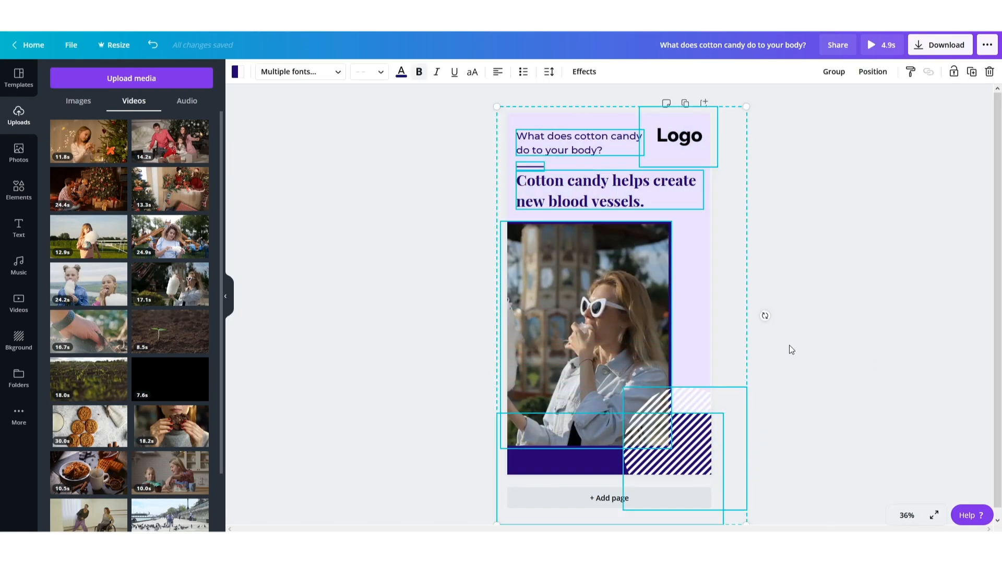
{"action": "left_click", "coordinate": [600, 499]}
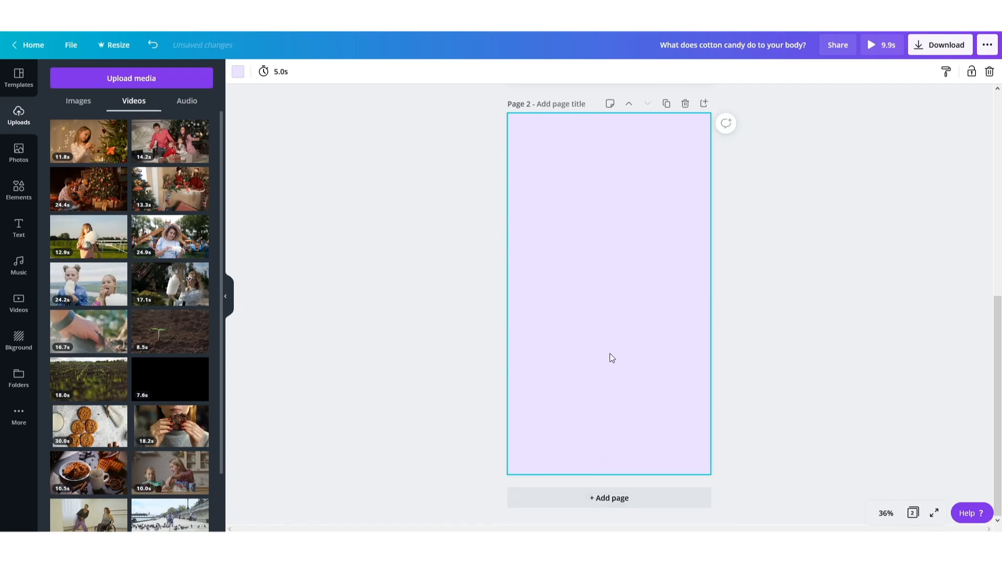
{"action": "key", "text": "ctrl+v"}
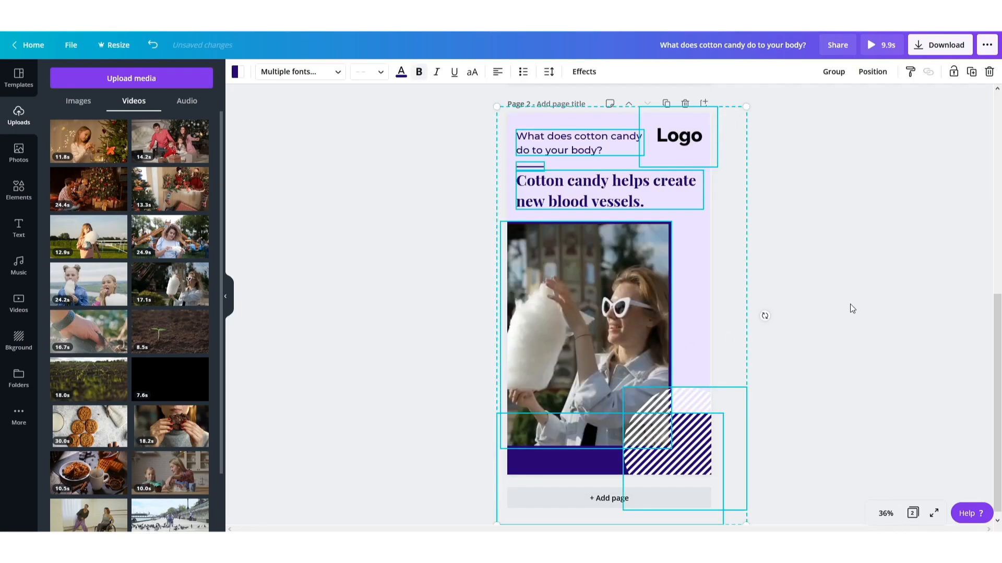
{"action": "left_click", "coordinate": [885, 301]}
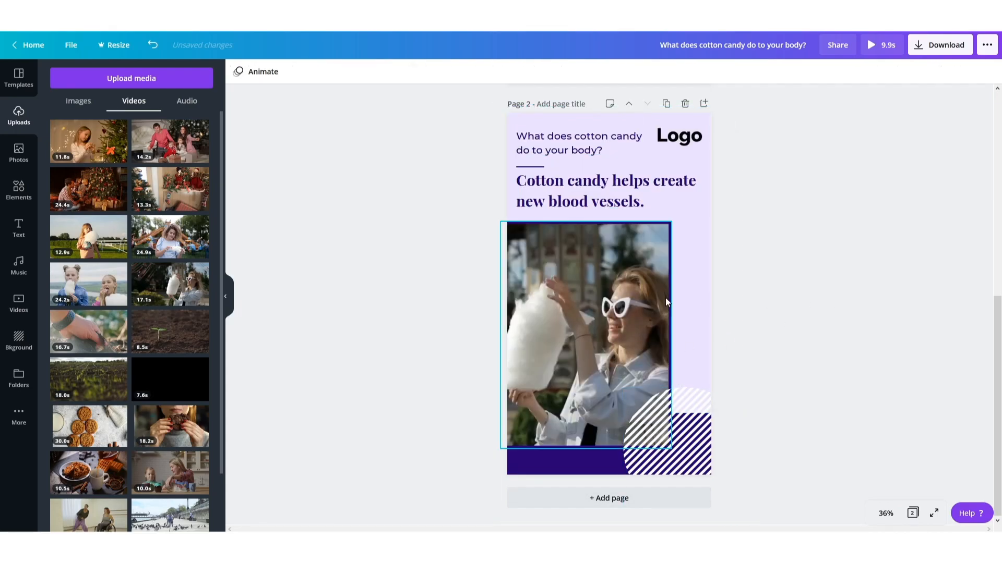
Step: Move the video frame on page 2 horizontally to the right until it just overlaps the page's right edge
{"action": "left_click", "coordinate": [625, 295]}
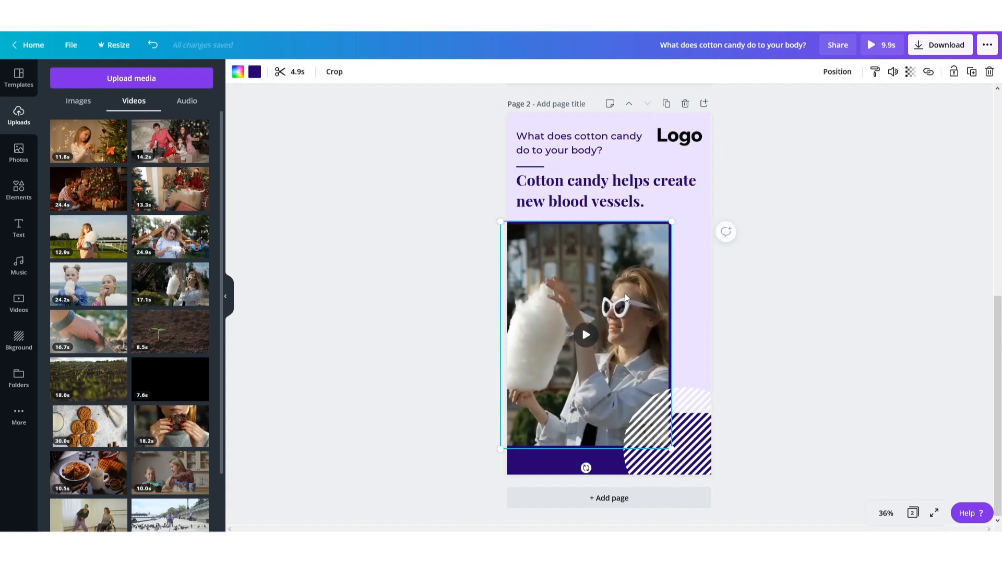
{"action": "key", "text": "shift+Right"}
{"action": "key", "text": "shift+Right"}
{"action": "key", "text": "shift+Right"}
{"action": "key", "text": "shift+Right"}
{"action": "key", "text": "shift+Right"}
{"action": "key", "text": "shift+Right"}
{"action": "key", "text": "shift+Right"}
{"action": "key", "text": "shift+Right"}
{"action": "key", "text": "shift+Right"}
{"action": "key", "text": "shift+Right"}
{"action": "key", "text": "shift+Right"}
{"action": "key", "text": "shift+Right"}
{"action": "key", "text": "shift+Right"}
{"action": "key", "text": "shift+Right"}
{"action": "key", "text": "shift+Right"}
{"action": "key", "text": "shift+Right"}
{"action": "key", "text": "shift+Right"}
{"action": "key", "text": "shift+Right"}
{"action": "key", "text": "shift+Right"}
{"action": "key", "text": "shift+Right"}
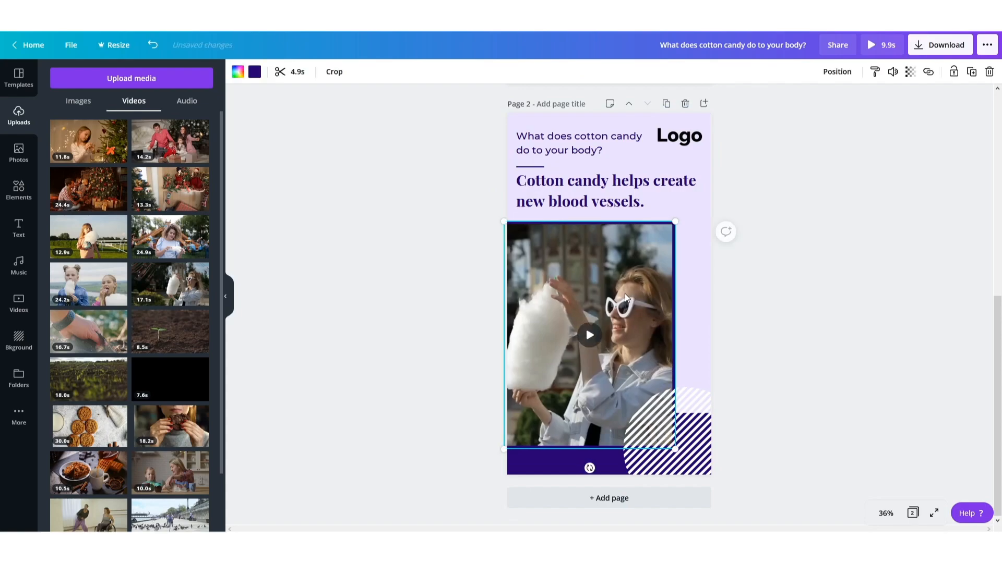
{"action": "key", "text": "shift+Right"}
{"action": "key", "text": "shift+Right"}
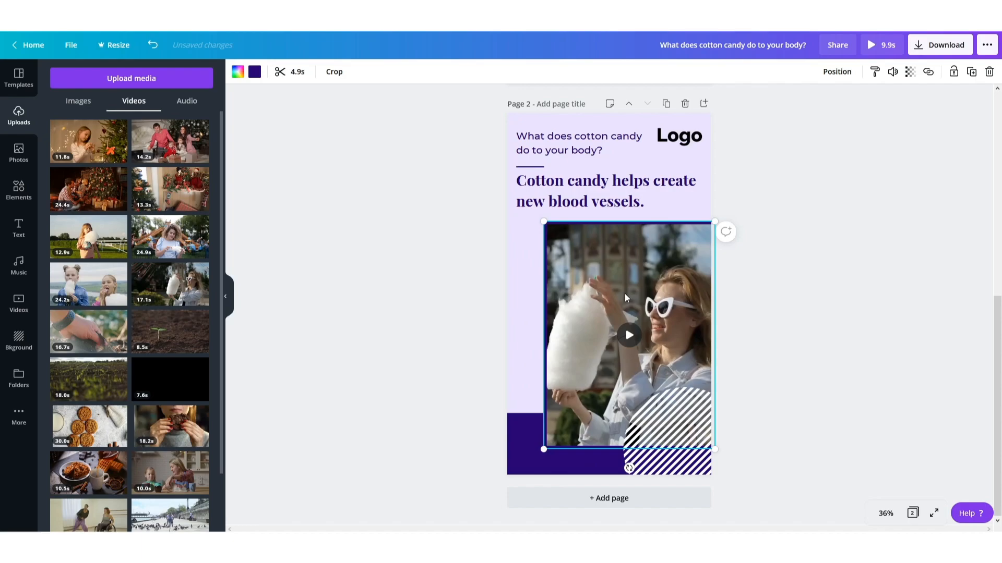
Step: Move the striped circle on page 2 horizontally to the lower-left corner, partly beyond the page's left edge
{"action": "left_click", "coordinate": [680, 468]}
{"action": "key", "text": "shift+Left"}
{"action": "key", "text": "shift+Left"}
{"action": "key", "text": "shift+Left"}
{"action": "key", "text": "shift+Left"}
{"action": "key", "text": "shift+Left"}
{"action": "key", "text": "shift+Left"}
{"action": "key", "text": "shift+Left"}
{"action": "key", "text": "shift+Left"}
{"action": "key", "text": "shift+Left"}
{"action": "key", "text": "shift+Left"}
{"action": "key", "text": "shift+Left"}
{"action": "key", "text": "shift+Left"}
{"action": "key", "text": "shift+Left"}
{"action": "key", "text": "shift+Left"}
{"action": "key", "text": "shift+Left"}
{"action": "key", "text": "shift+Left"}
{"action": "key", "text": "shift+Left"}
{"action": "key", "text": "shift+Left"}
{"action": "key", "text": "shift+Left"}
{"action": "key", "text": "shift+Left"}
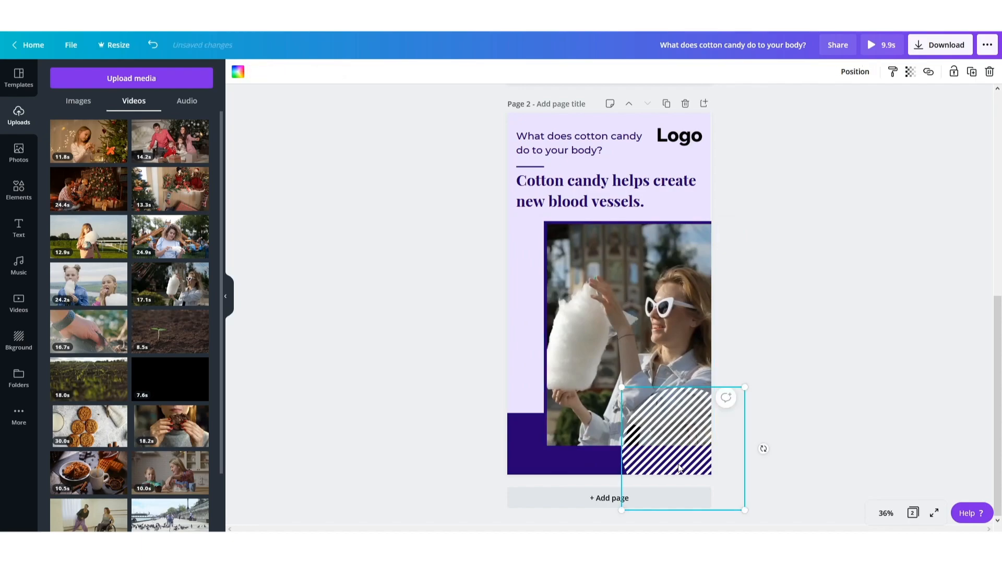
{"action": "key", "text": "shift+Left"}
{"action": "key", "text": "shift+Left"}
{"action": "key", "text": "shift+Left"}
{"action": "key", "text": "shift+Left"}
{"action": "key", "text": "shift+Left"}
{"action": "key", "text": "shift+Left"}
{"action": "key", "text": "shift+Left"}
{"action": "key", "text": "shift+Left"}
{"action": "key", "text": "shift+Left"}
{"action": "key", "text": "shift+Left"}
{"action": "key", "text": "shift+Left"}
{"action": "key", "text": "shift+Left"}
{"action": "key", "text": "shift+Left"}
{"action": "key", "text": "shift+Left"}
{"action": "key", "text": "shift+Left"}
{"action": "key", "text": "shift+Left"}
{"action": "key", "text": "shift+Left"}
{"action": "key", "text": "shift+Left"}
{"action": "key", "text": "shift+Left"}
{"action": "key", "text": "shift+Left"}
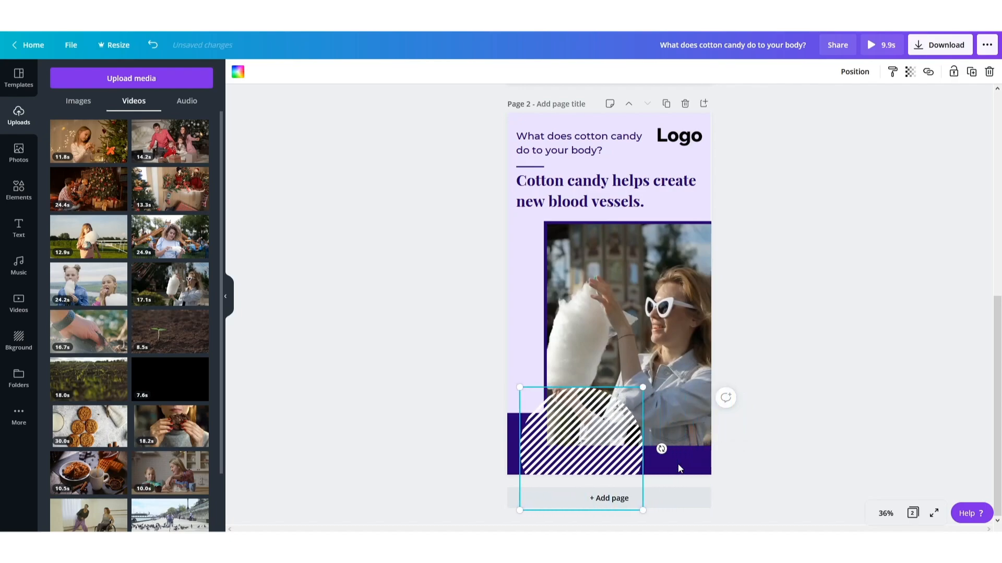
{"action": "key", "text": "shift+Left"}
{"action": "key", "text": "shift+Left"}
{"action": "key", "text": "shift+Left"}
{"action": "key", "text": "shift+Left"}
{"action": "key", "text": "shift+Left"}
{"action": "key", "text": "shift+Left"}
{"action": "key", "text": "shift+Left"}
{"action": "key", "text": "shift+Left"}
{"action": "key", "text": "shift+Left"}
{"action": "key", "text": "shift+Left"}
{"action": "key", "text": "shift+Left"}
{"action": "key", "text": "shift+Left"}
{"action": "key", "text": "shift+Left"}
{"action": "key", "text": "shift+Left"}
{"action": "key", "text": "shift+Left"}
{"action": "key", "text": "shift+Left"}
{"action": "key", "text": "shift+Left"}
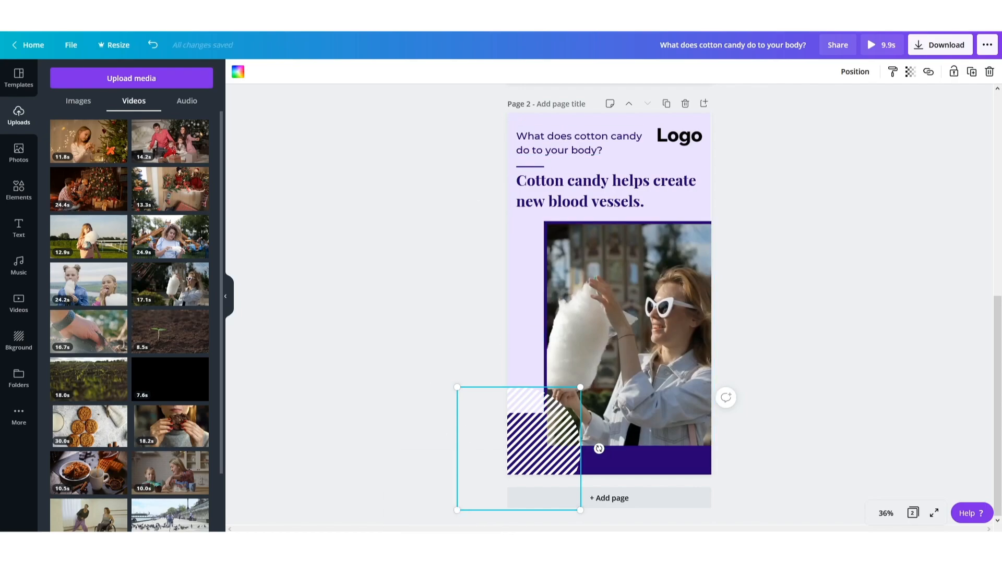
Step: Replace the page 2 question with "Is cotton candy pure sugar?", copied from the text editor notes, and make it bold
{"action": "left_click", "coordinate": [450, 542]}
{"action": "left_click_drag", "start_coordinate": [124, 197], "coordinate": [5, 197]}
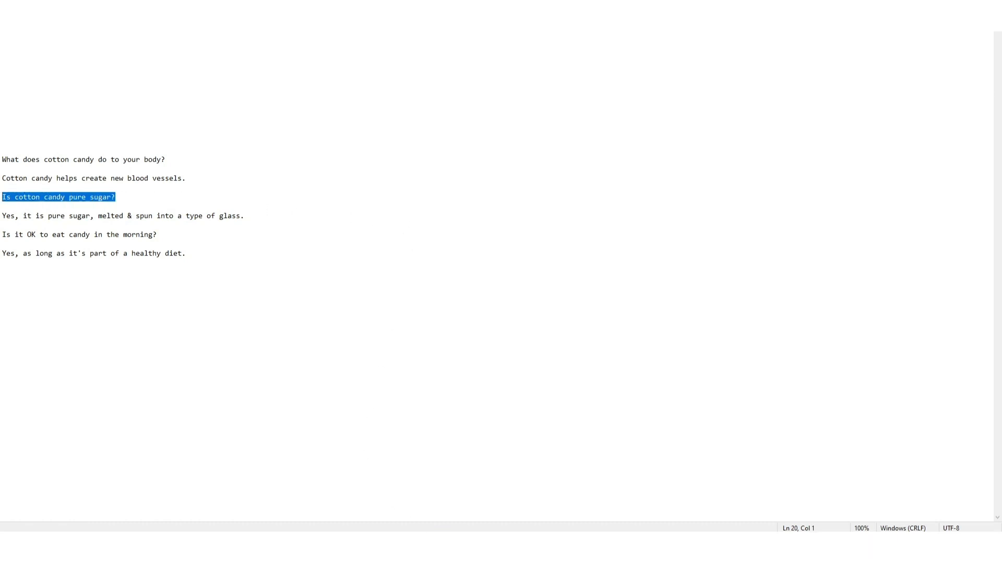
{"action": "left_click", "coordinate": [404, 543]}
{"action": "triple_click", "coordinate": [552, 142]}
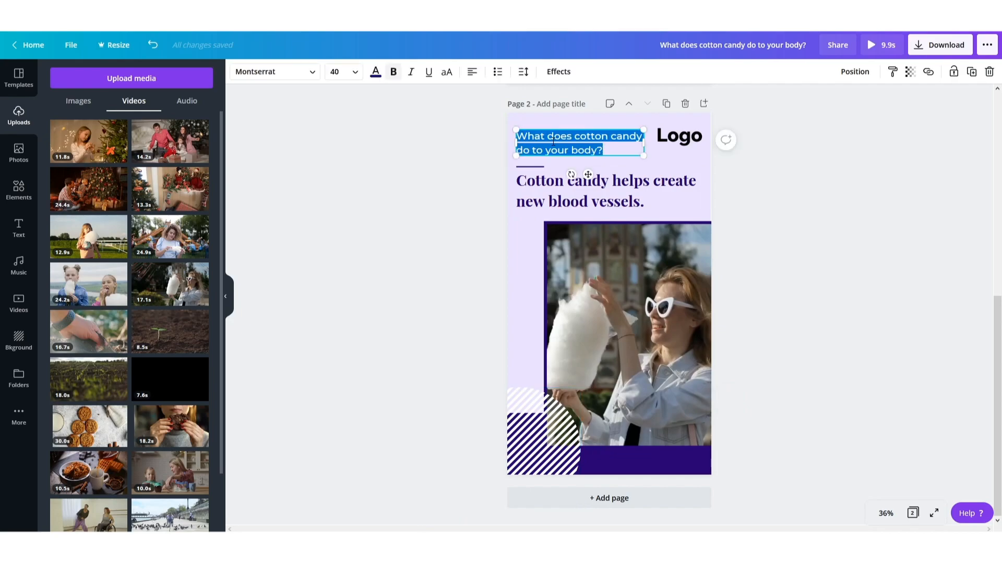
{"action": "type", "text": "Is cotton candy pure sugar?"}
{"action": "left_click_drag", "start_coordinate": [551, 151], "coordinate": [514, 135]}
{"action": "left_click", "coordinate": [395, 74]}
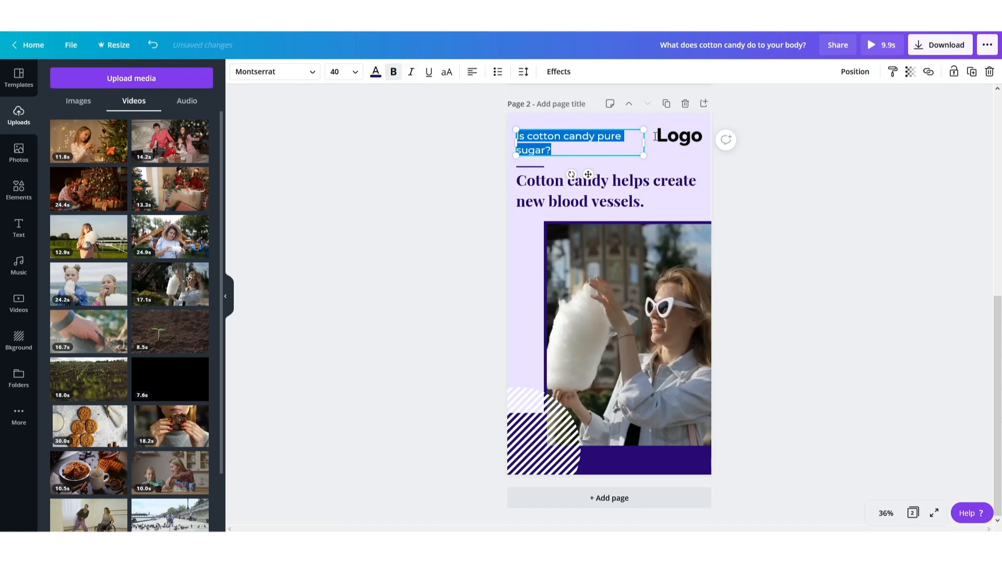
{"action": "left_click", "coordinate": [808, 189]}
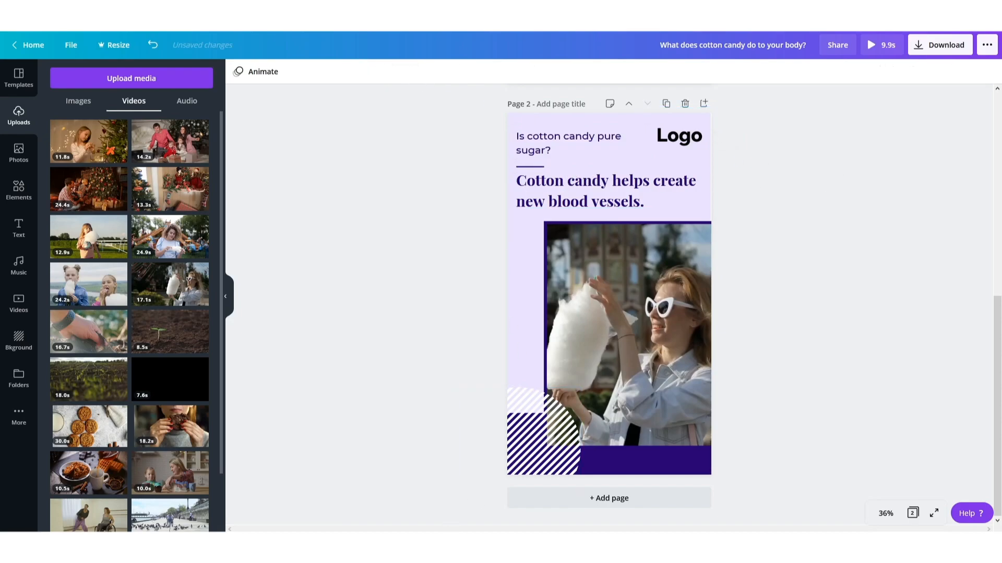
Step: Replace the page 2 answer with "Yes, it is pure sugar, melted & spun into a type of glass.", copied from the text editor notes, and make it bold
{"action": "key", "text": "alt+Tab"}
{"action": "left_click_drag", "start_coordinate": [251, 215], "coordinate": [7, 218]}
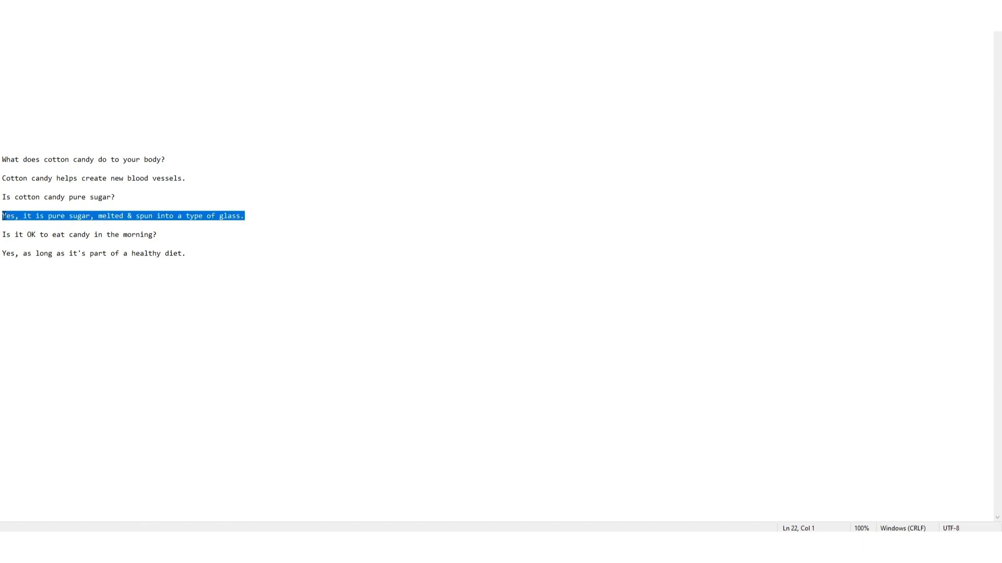
{"action": "key", "text": "alt+Tab"}
{"action": "left_click", "coordinate": [609, 182]}
{"action": "double_click", "coordinate": [609, 181]}
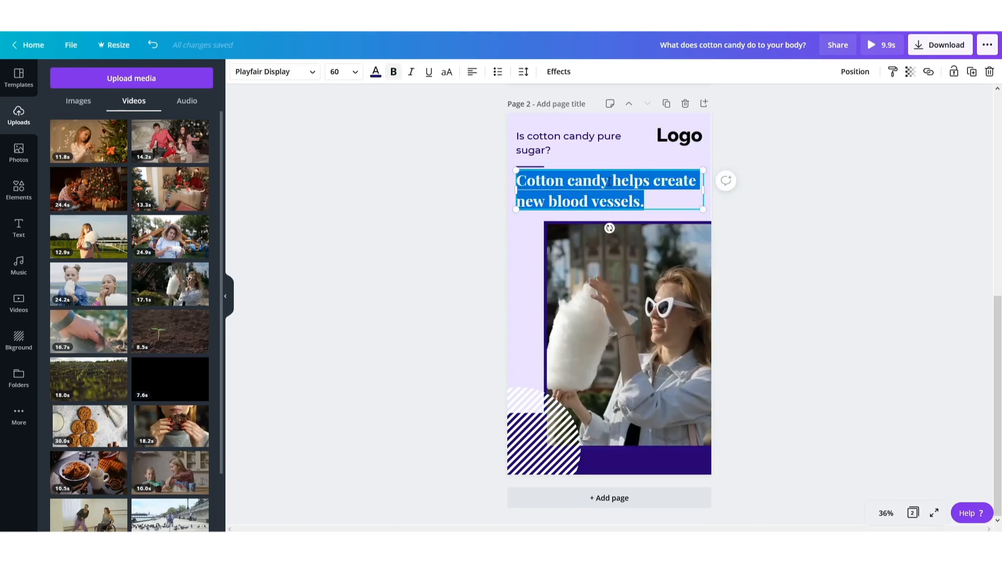
{"action": "type", "text": "Yes, it is pure sugar, melted & spun into a type of glass."}
{"action": "triple_click", "coordinate": [567, 182]}
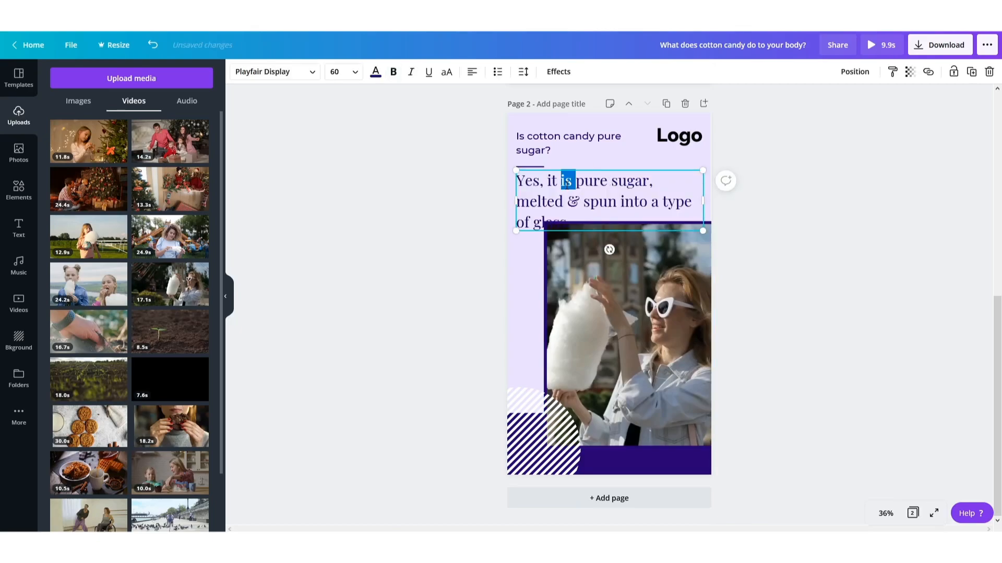
{"action": "left_click", "coordinate": [393, 73]}
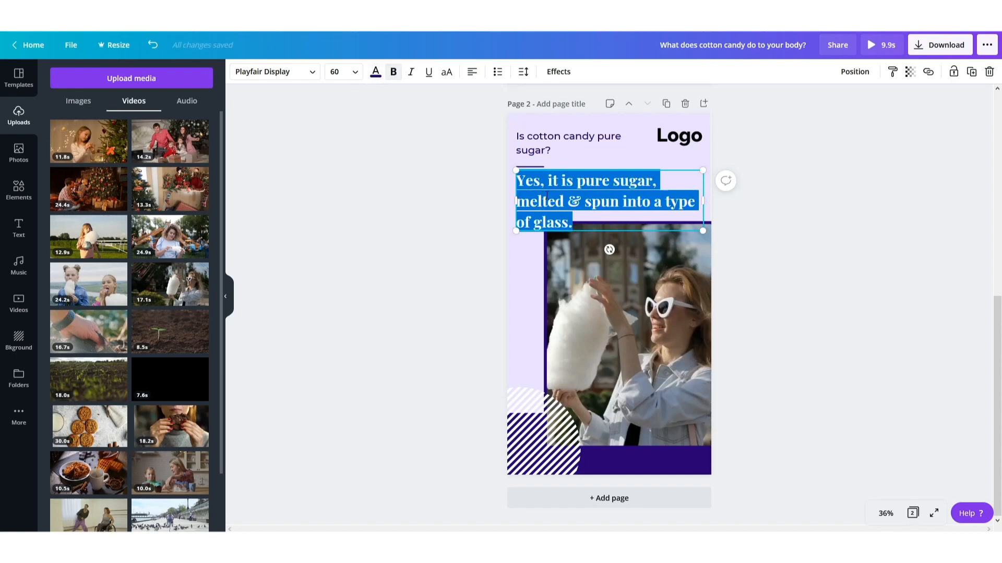
Step: Right-align the page 2 answer and widen its text box to about 1,022 px so it fits on two lines
{"action": "left_click", "coordinate": [472, 77]}
{"action": "left_click", "coordinate": [471, 77]}
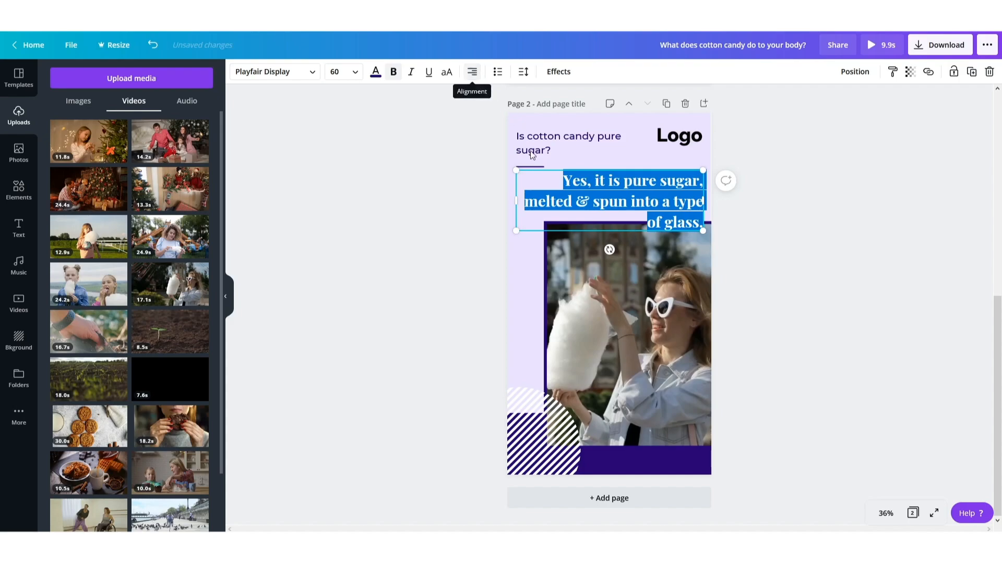
{"action": "left_click_drag", "start_coordinate": [514, 200], "coordinate": [510, 200]}
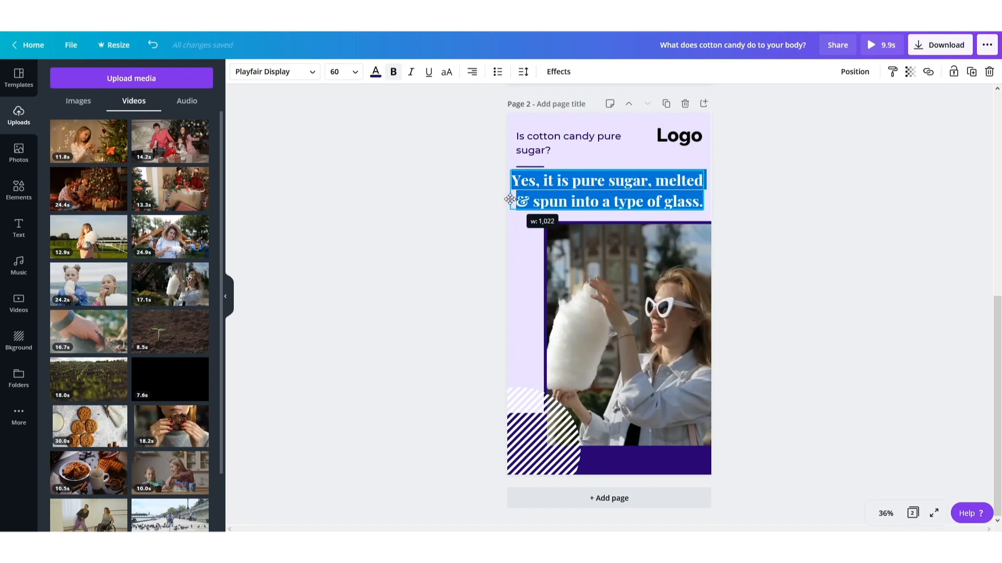
{"action": "left_click", "coordinate": [806, 199]}
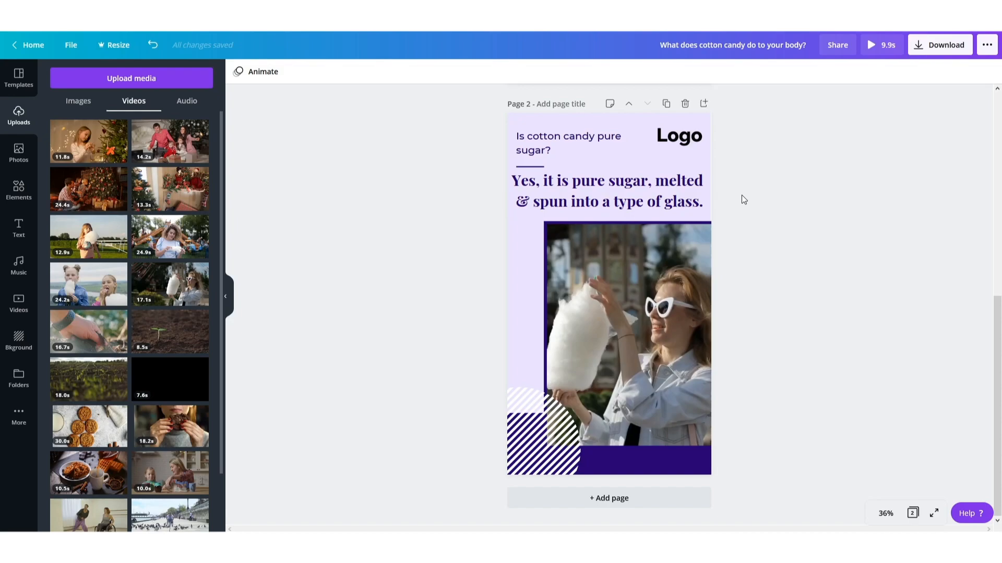
Step: Nudge the page 2 answer horizontally to the right until its start roughly lines up with the question above
{"action": "left_click", "coordinate": [690, 185]}
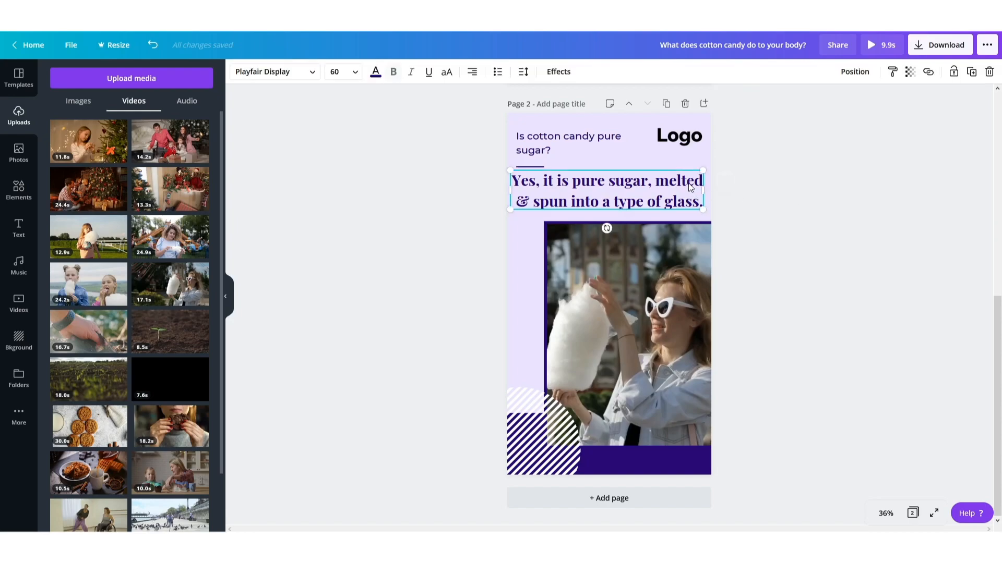
{"action": "key", "text": "shift+Right"}
{"action": "key", "text": "shift+Right"}
{"action": "key", "text": "shift+Right"}
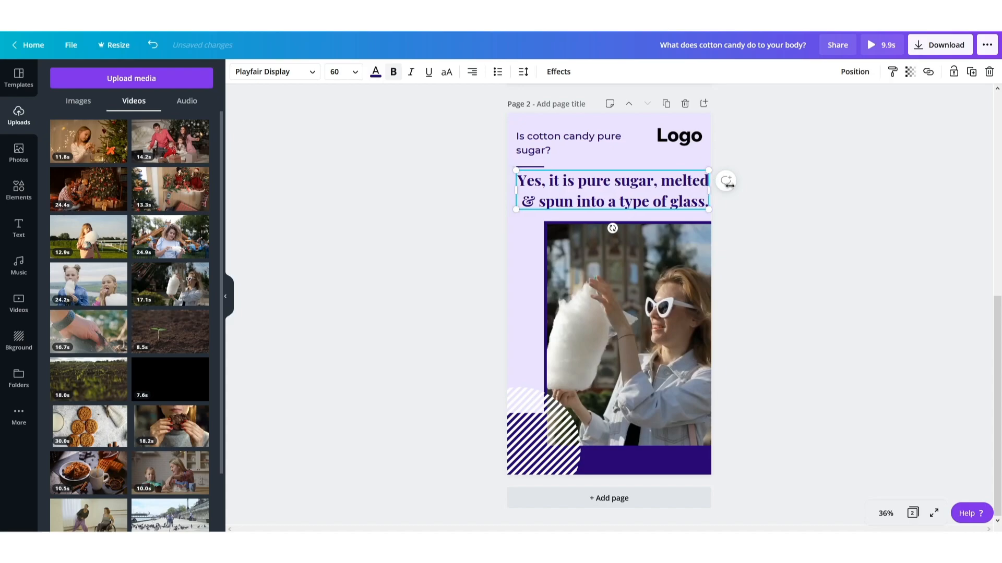
{"action": "left_click", "coordinate": [783, 214]}
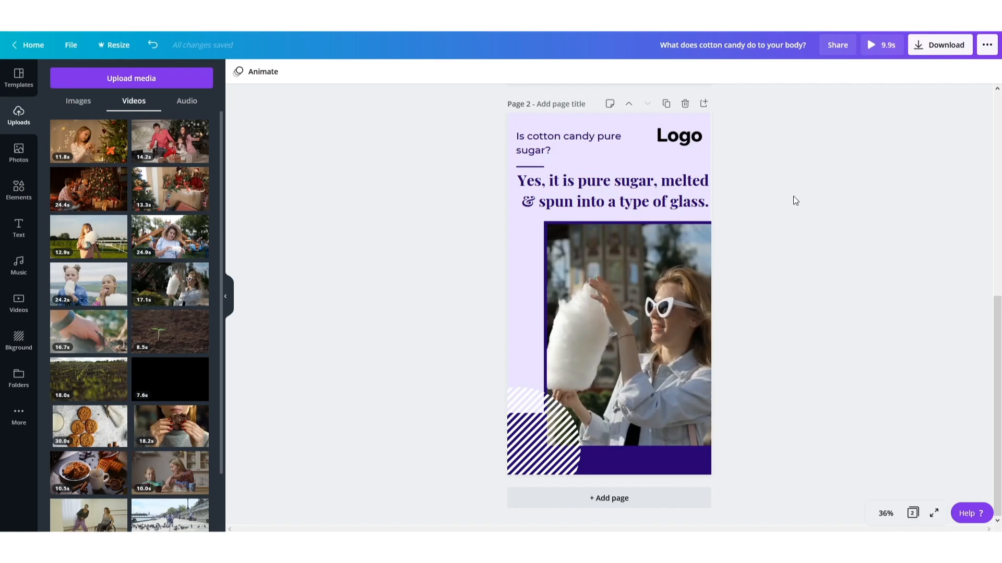
Step: Copy every element of the first page onto a newly added third page
{"action": "scroll", "coordinate": [795, 201], "scroll_direction": "up", "scroll_amount": 7}
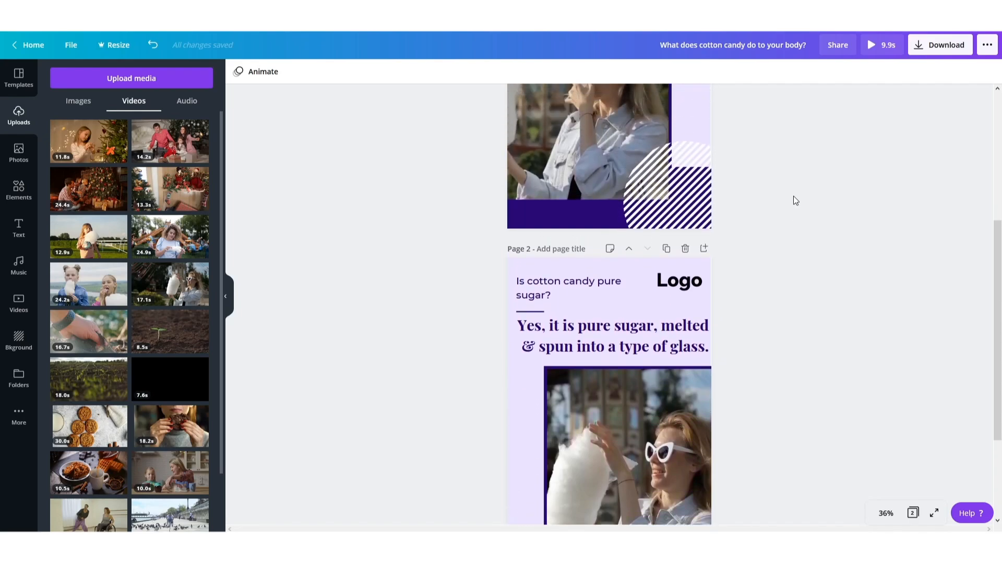
{"action": "left_click_drag", "start_coordinate": [488, 108], "coordinate": [753, 477]}
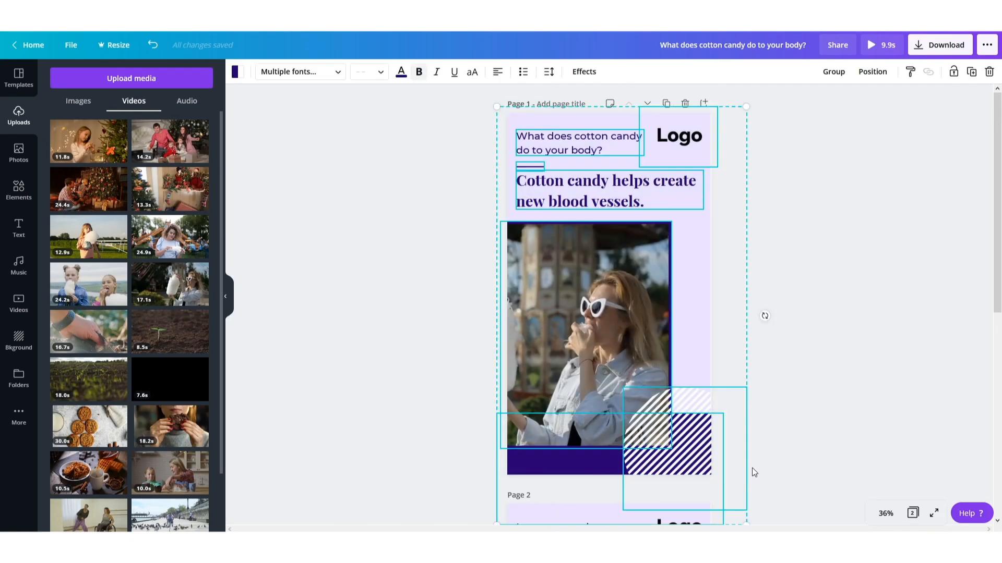
{"action": "scroll", "coordinate": [852, 358], "scroll_direction": "down", "scroll_amount": 7}
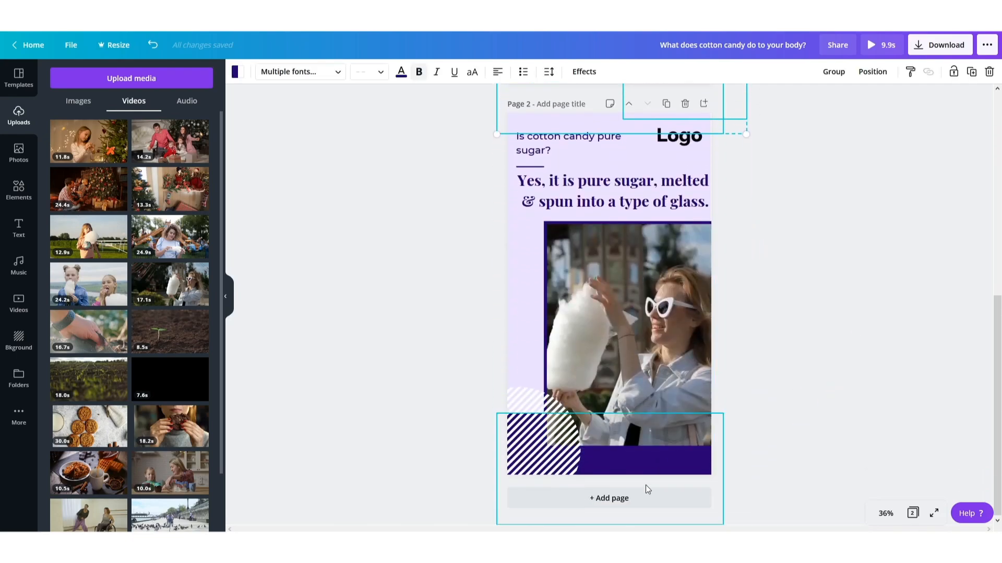
{"action": "left_click", "coordinate": [612, 498]}
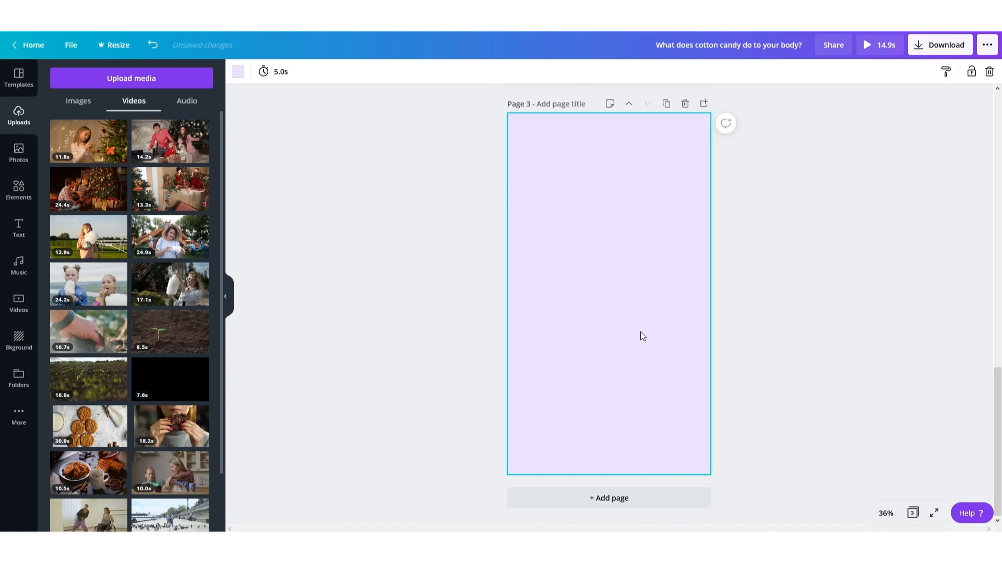
{"action": "key", "text": "ctrl+v"}
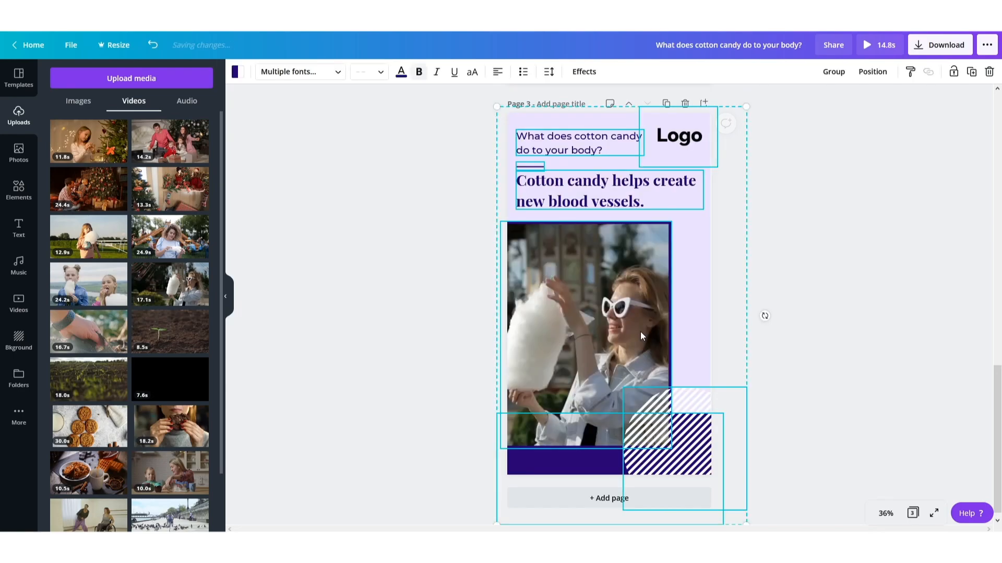
{"action": "left_click", "coordinate": [821, 305]}
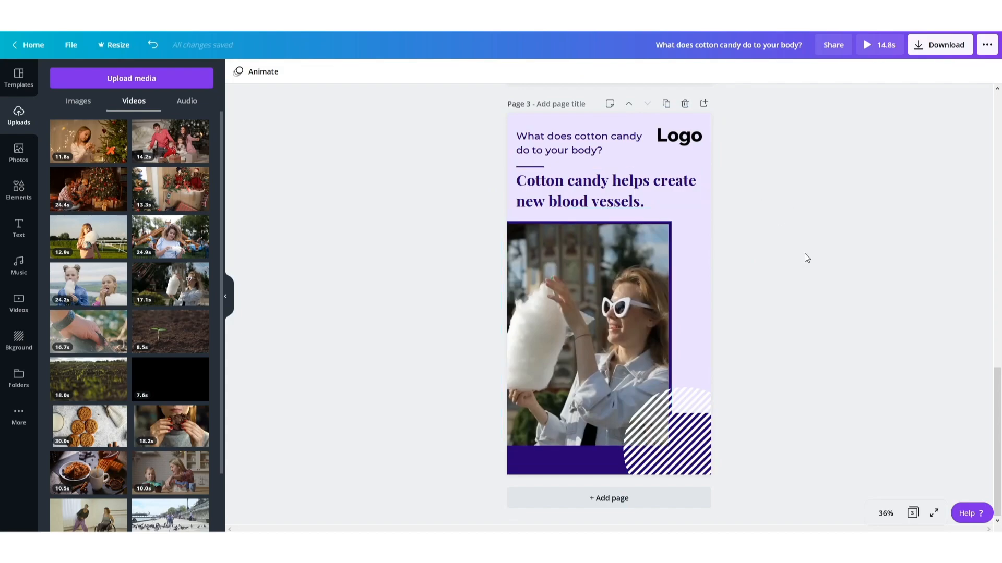
Step: Replace the clip in the page 2 frame with the uploaded 12.9 s video of the girl eating cotton candy
{"action": "scroll", "coordinate": [806, 260], "scroll_direction": "up", "scroll_amount": 7}
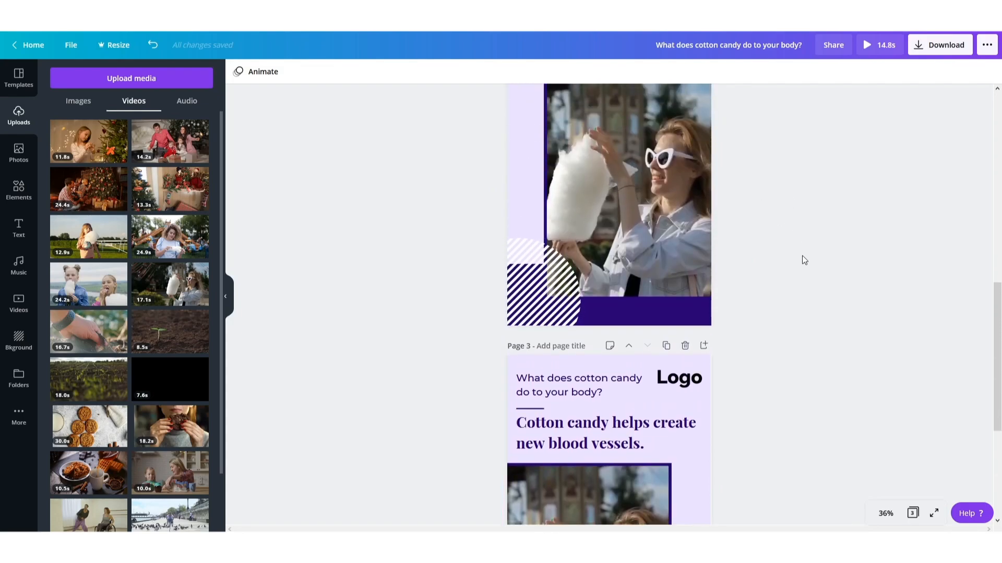
{"action": "left_click", "coordinate": [685, 261]}
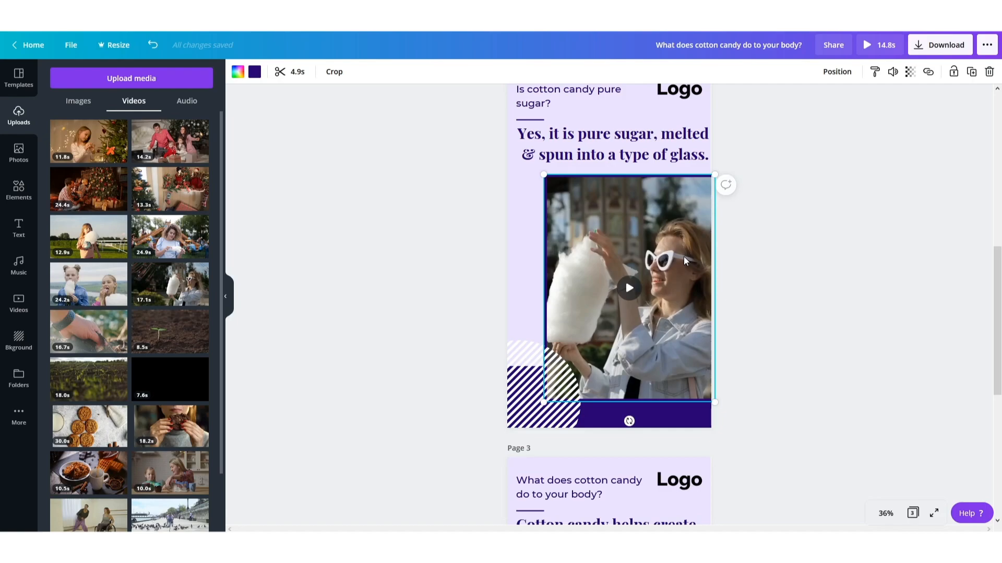
{"action": "key", "text": "Delete"}
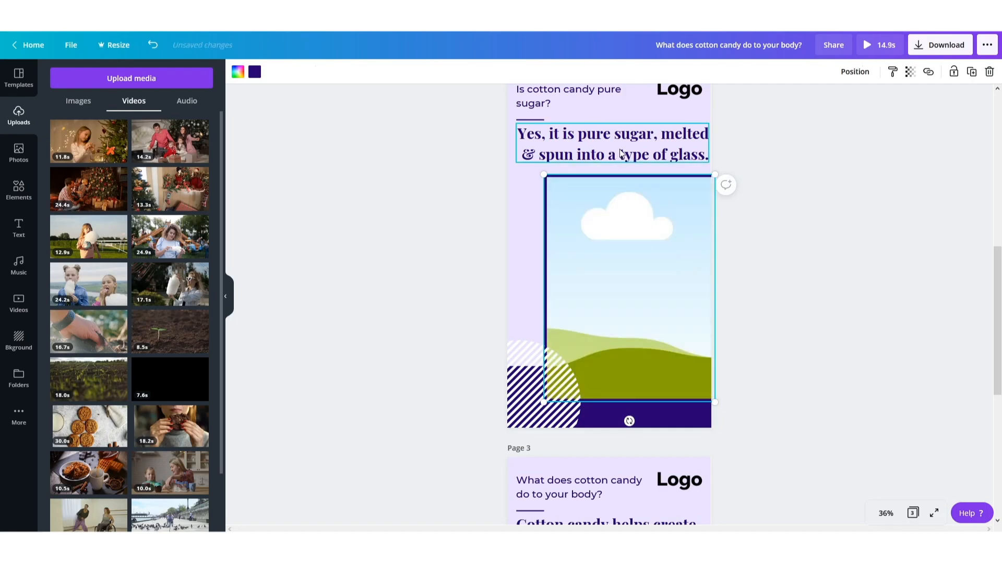
{"action": "mouse_move", "coordinate": [102, 242]}
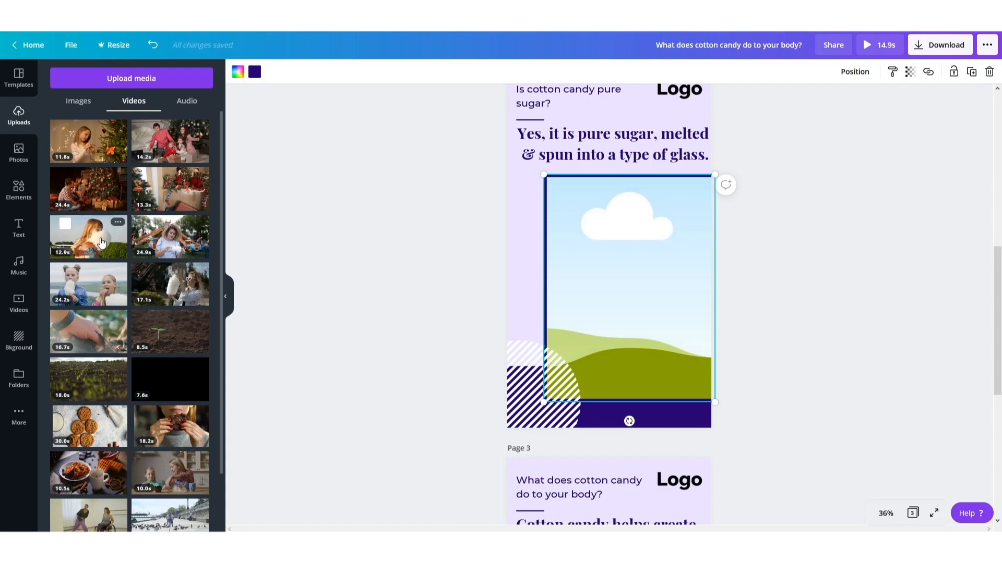
{"action": "left_click", "coordinate": [102, 242]}
{"action": "left_click_drag", "start_coordinate": [575, 225], "coordinate": [591, 243]}
Step: Trim the end of the page 2 clip so that it lasts 4.9 s
{"action": "scroll", "coordinate": [762, 267], "scroll_direction": "up", "scroll_amount": 2}
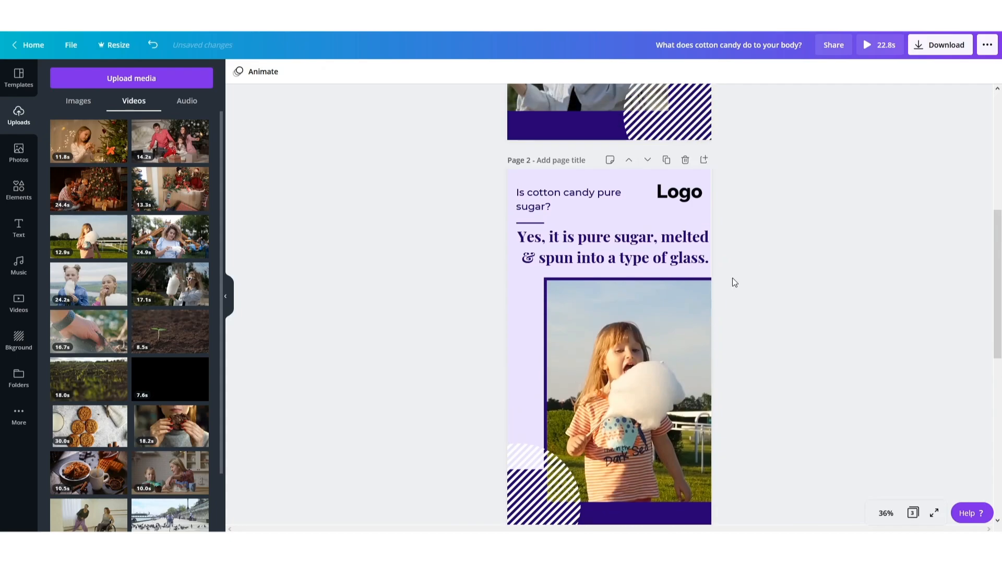
{"action": "left_click", "coordinate": [676, 320]}
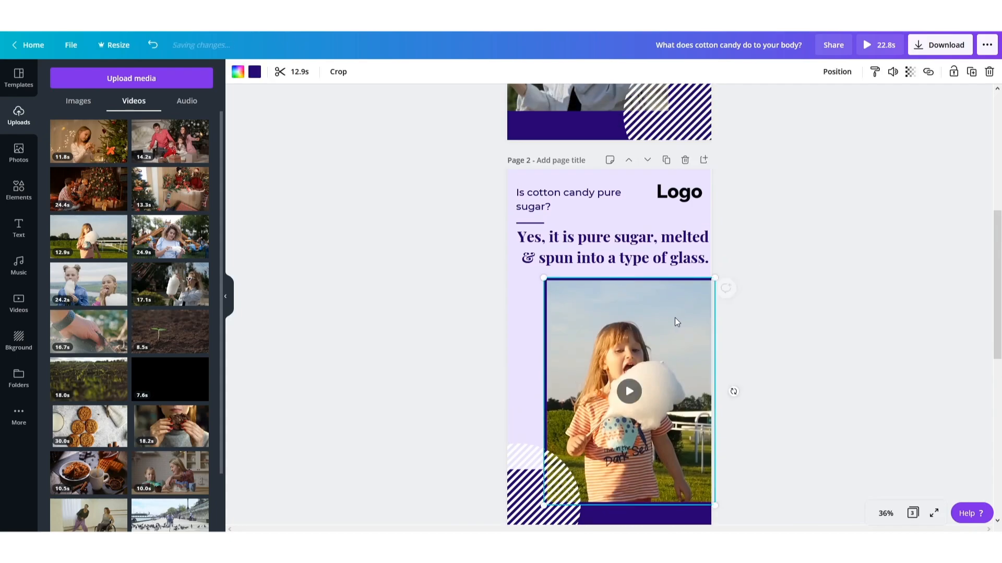
{"action": "left_click", "coordinate": [297, 72]}
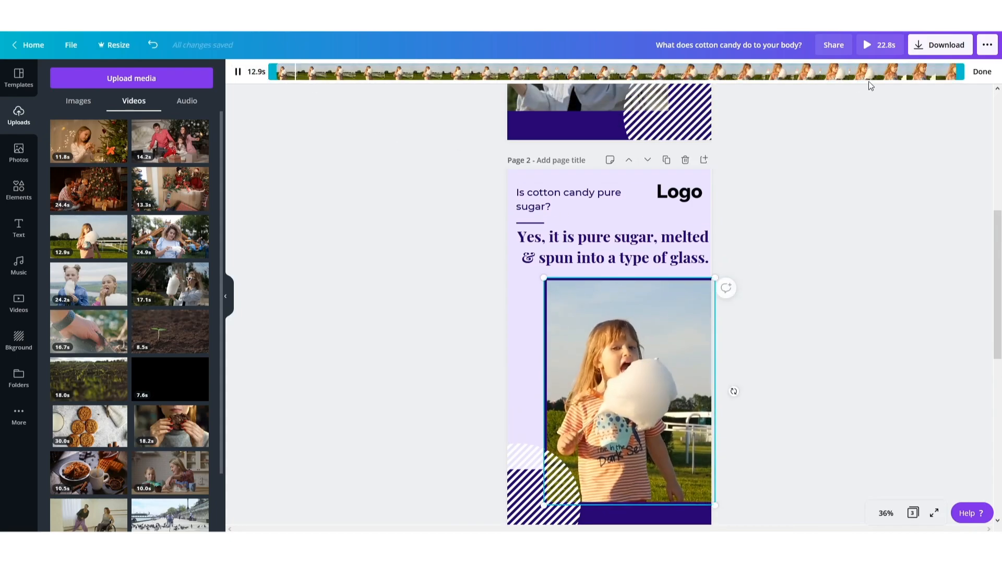
{"action": "left_click_drag", "start_coordinate": [954, 76], "coordinate": [530, 88]}
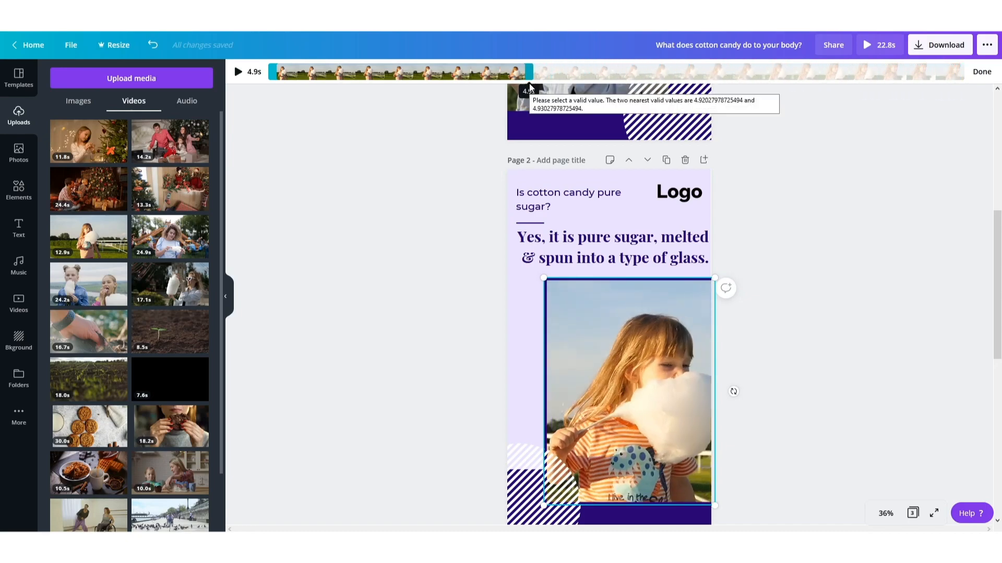
{"action": "left_click", "coordinate": [982, 72]}
Step: Replace the page 3 question with "Is it OK to eat candy in the morning?", copied from the text editor notes, and make it bold
{"action": "scroll", "coordinate": [789, 224], "scroll_direction": "down", "scroll_amount": 8}
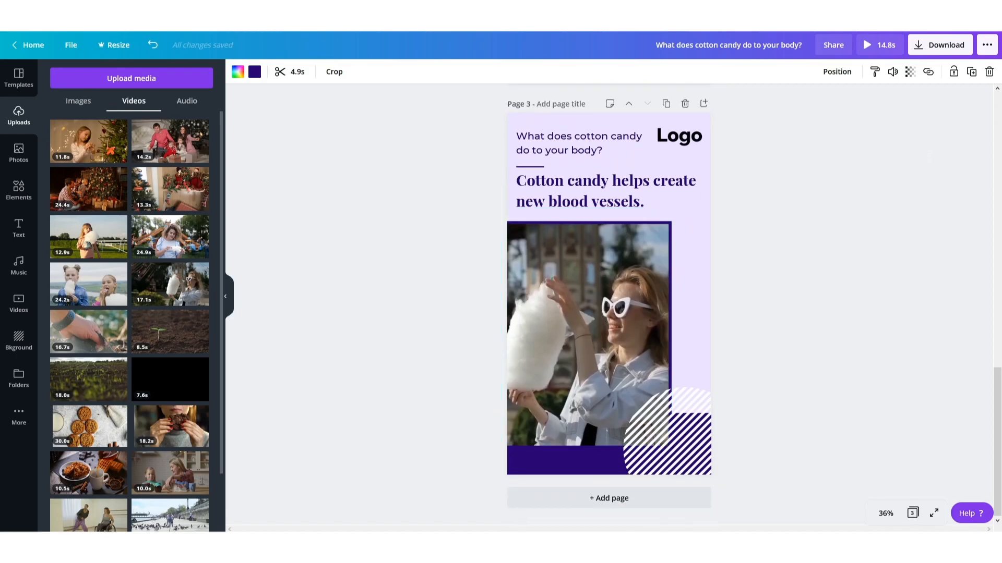
{"action": "key", "text": "alt+Tab"}
{"action": "left_click", "coordinate": [159, 238]}
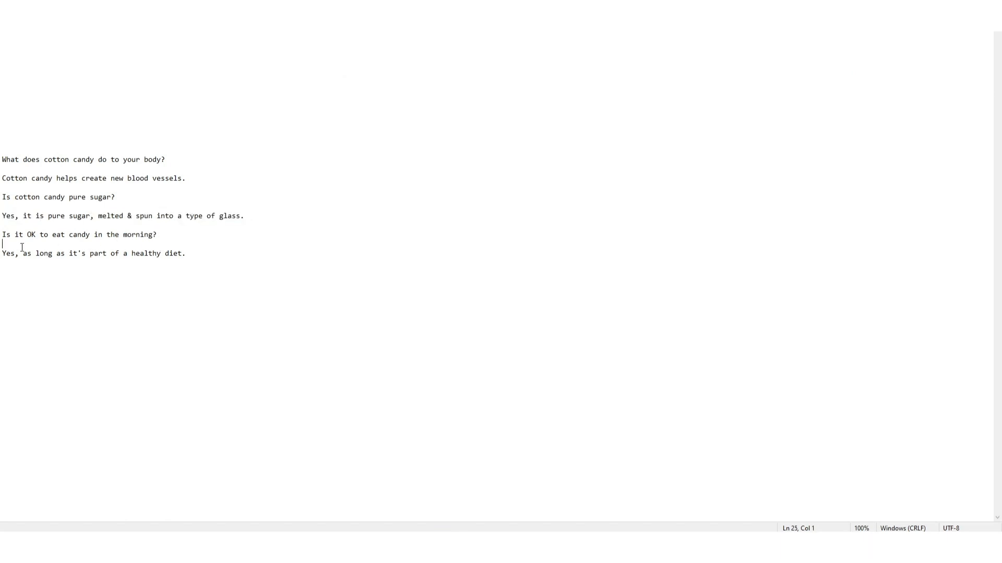
{"action": "left_click", "coordinate": [8, 239], "text": "shift"}
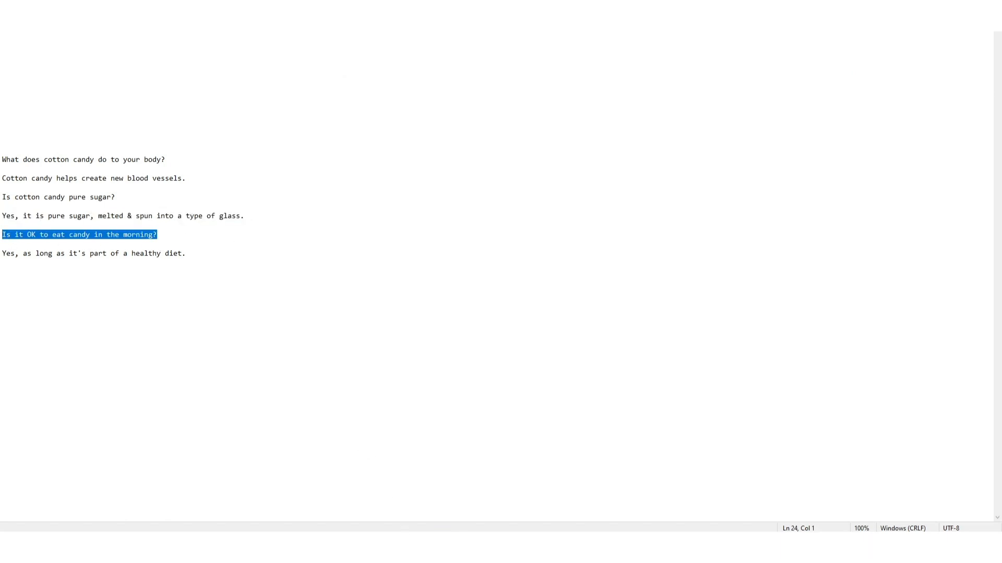
{"action": "key", "text": "alt+Tab"}
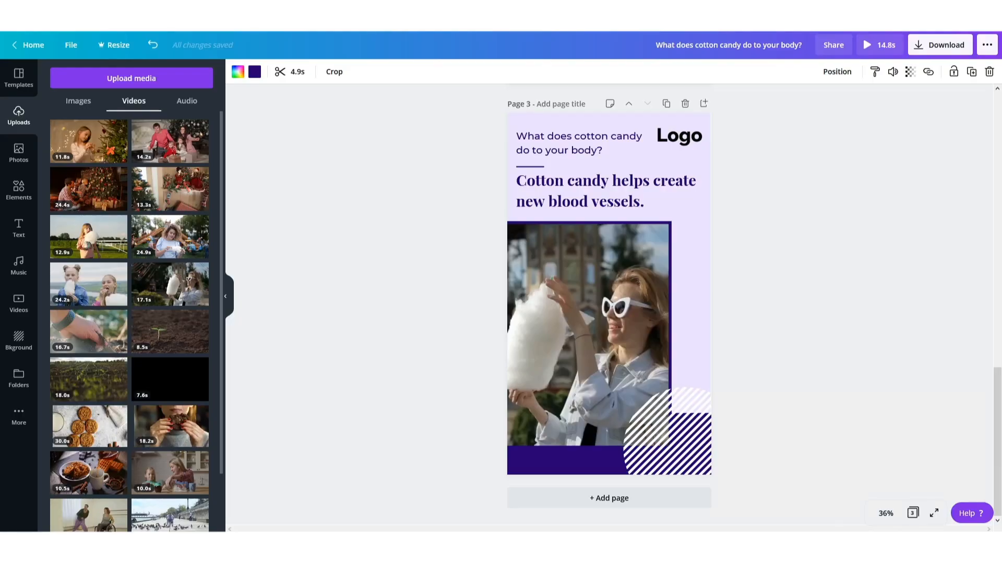
{"action": "double_click", "coordinate": [560, 139]}
{"action": "type", "text": "Is it OK to eat candy in the morning?"}
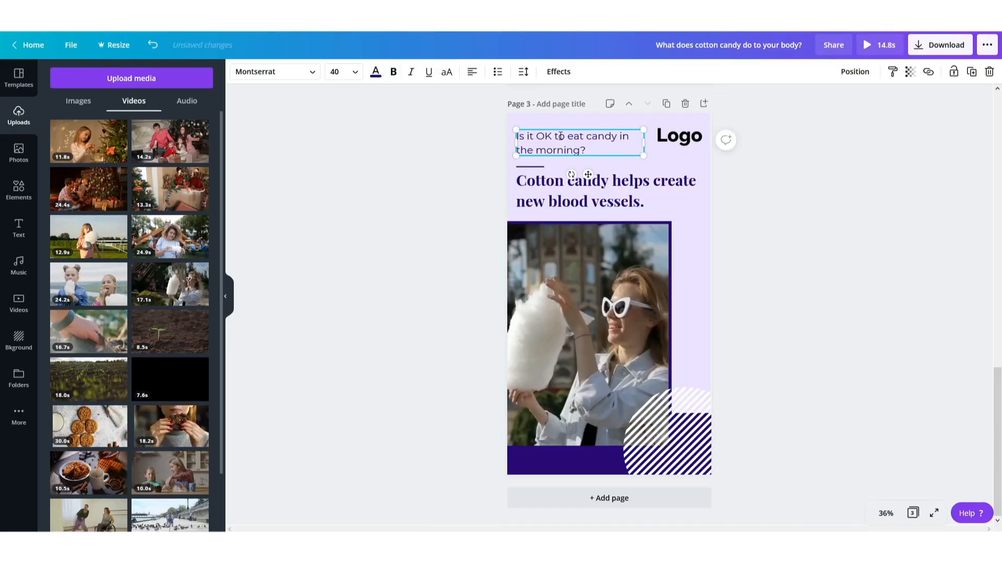
{"action": "key", "text": "ctrl+a"}
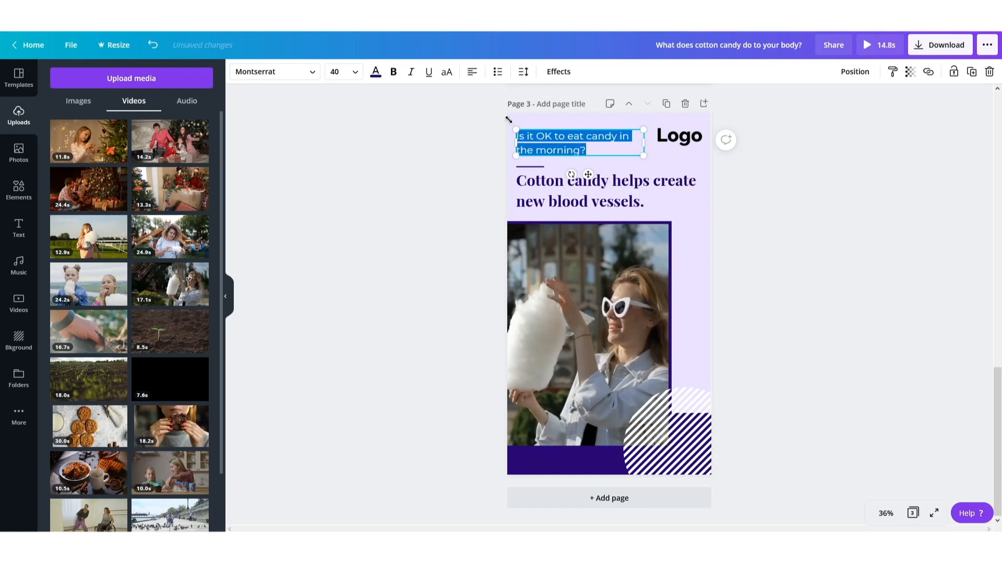
{"action": "left_click", "coordinate": [393, 71]}
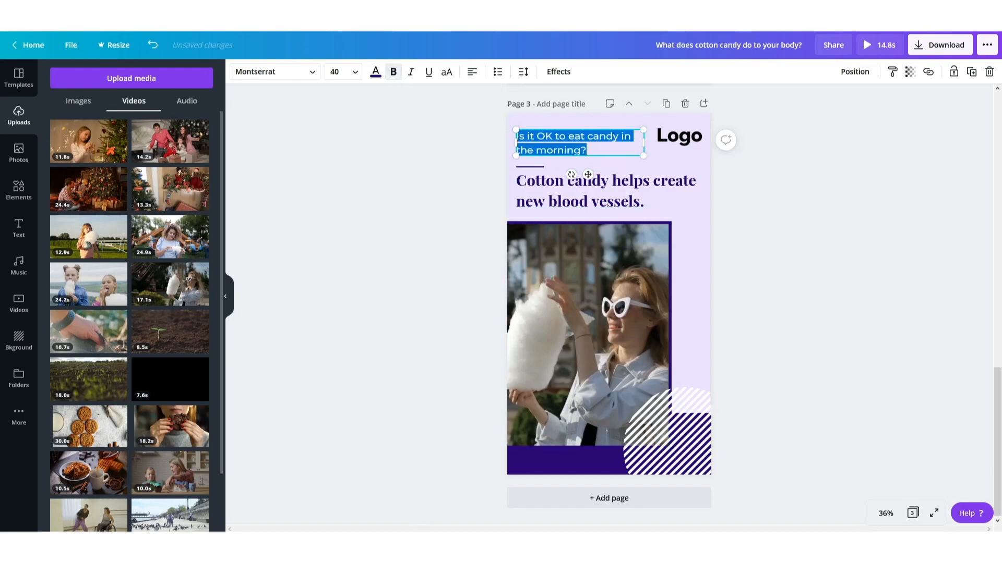
Step: Replace the page 3 answer with "Yes, as long as it's part of a healthy diet.", copied from the text editor notes, and make it bold
{"action": "key", "text": "alt+Tab"}
{"action": "left_click_drag", "start_coordinate": [189, 255], "coordinate": [1, 254]}
{"action": "key", "text": "ctrl+c"}
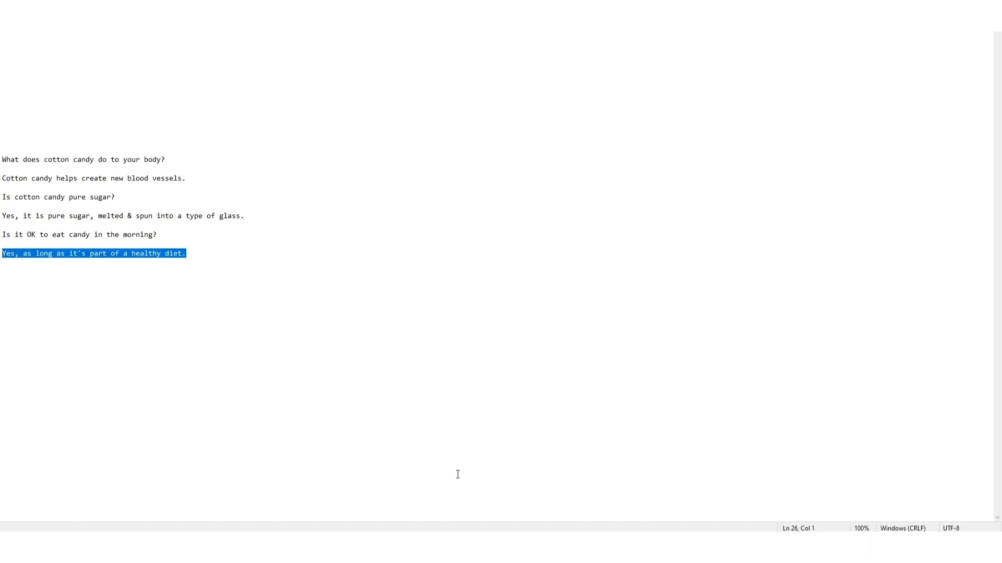
{"action": "key", "text": "alt+Tab"}
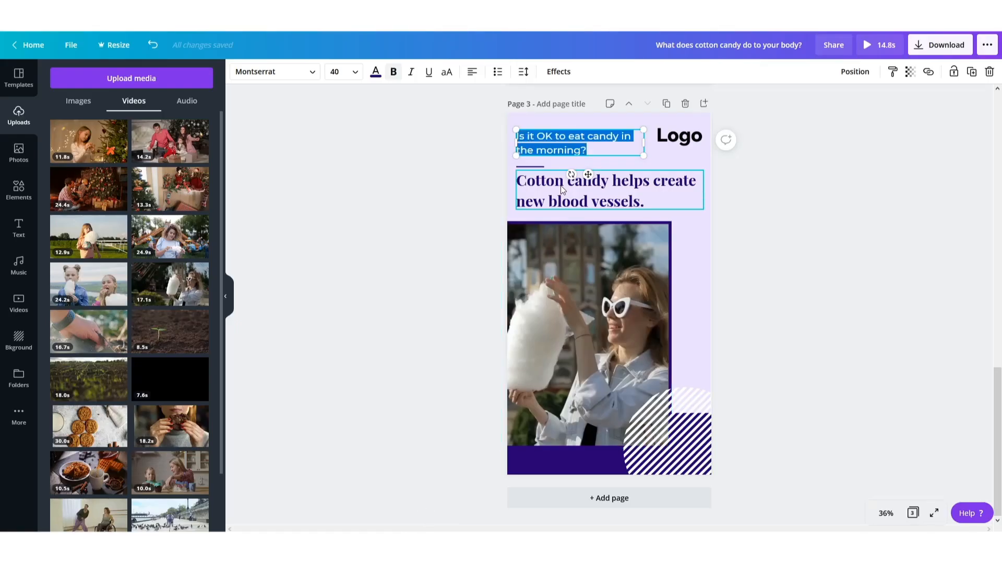
{"action": "double_click", "coordinate": [560, 185]}
{"action": "key", "text": "ctrl+v"}
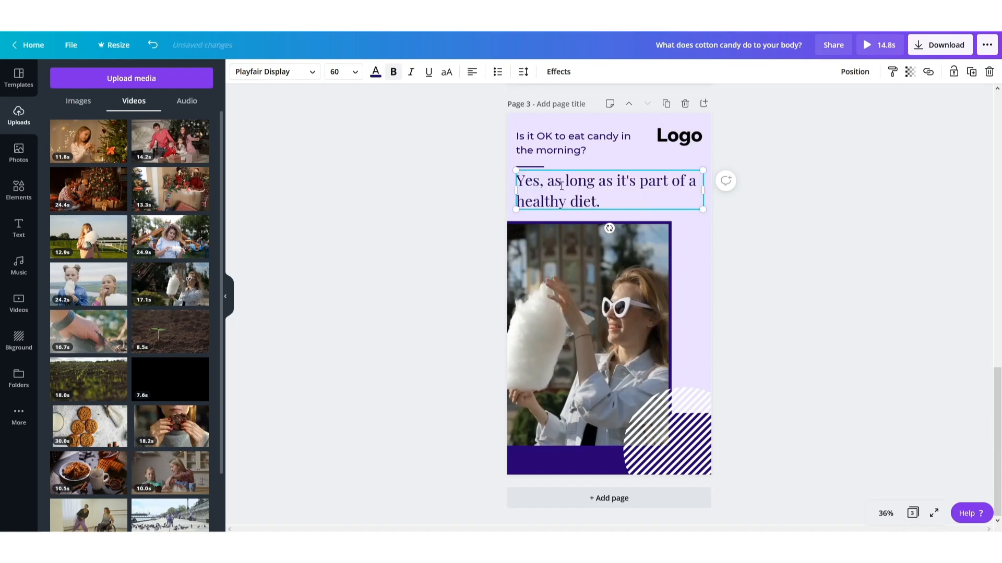
{"action": "left_click_drag", "start_coordinate": [604, 203], "coordinate": [521, 179]}
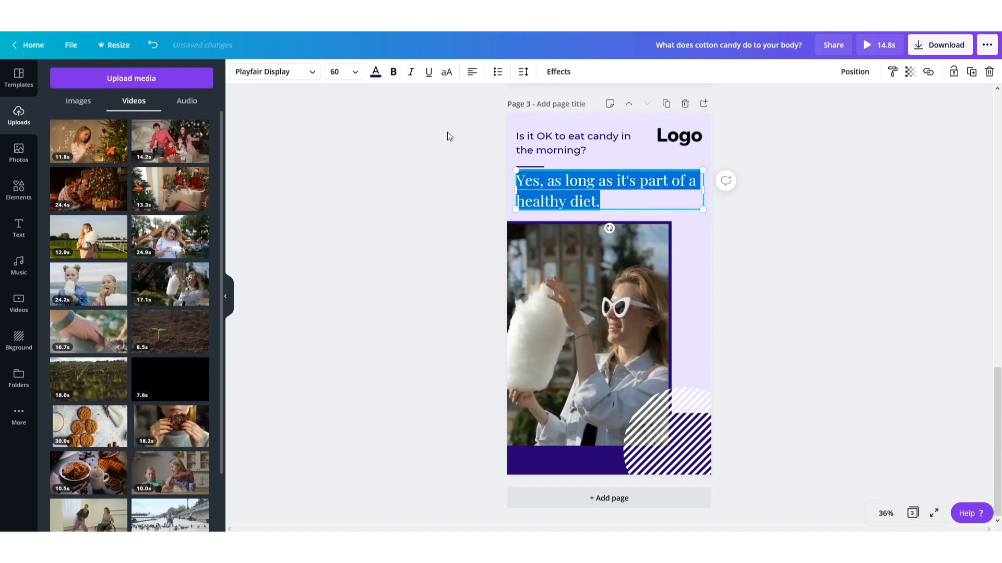
{"action": "left_click", "coordinate": [399, 78]}
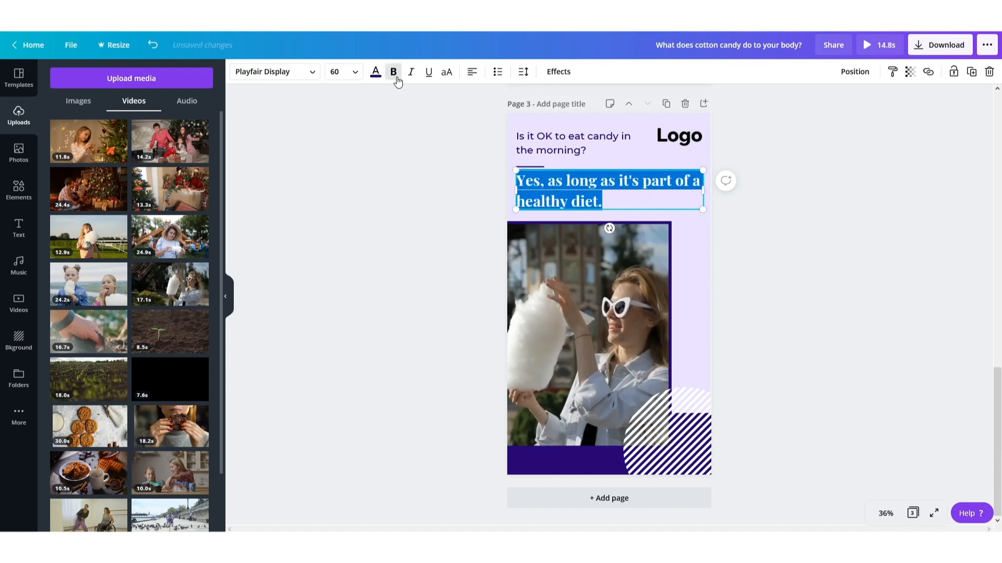
{"action": "left_click", "coordinate": [482, 155]}
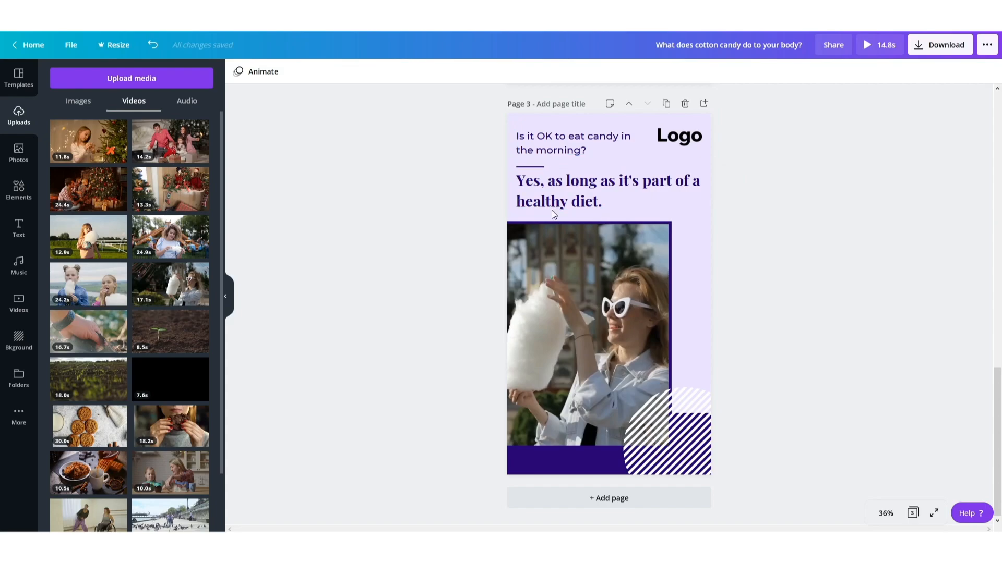
Step: Replace the clip in the page 3 frame with the uploaded 24.9 s video of the curly-haired woman eating cotton candy
{"action": "left_click", "coordinate": [592, 274]}
{"action": "key", "text": "Delete"}
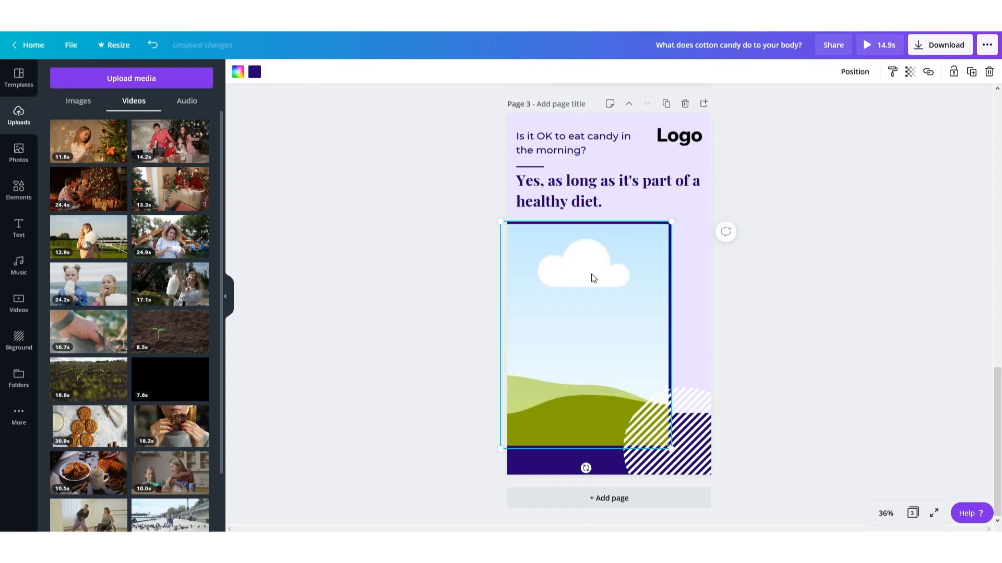
{"action": "left_click", "coordinate": [169, 237]}
{"action": "left_click_drag", "start_coordinate": [613, 275], "coordinate": [600, 313]}
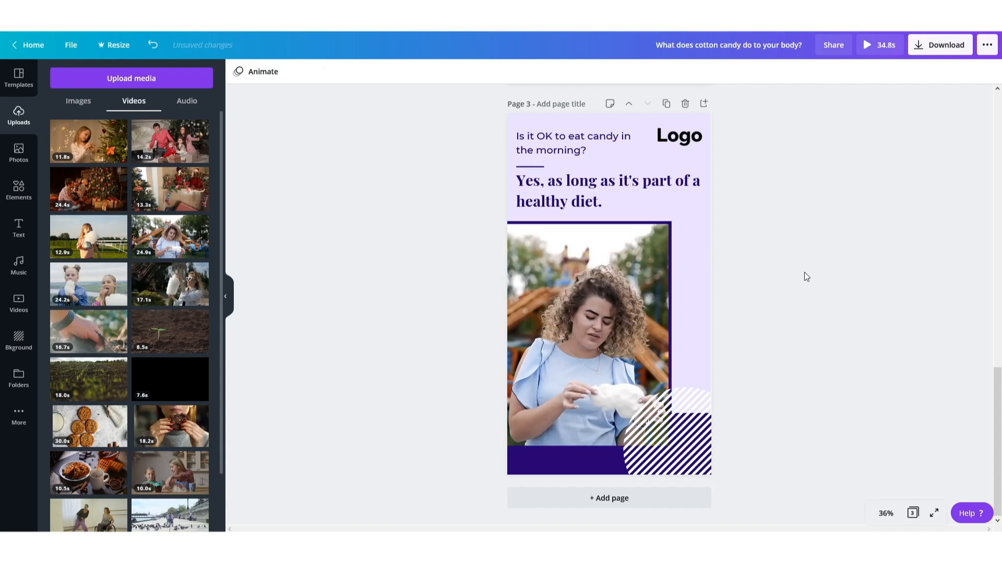
Step: Trim the end of the page 3 clip so that it lasts 5.0 s
{"action": "scroll", "coordinate": [806, 273], "scroll_direction": "up", "scroll_amount": 10}
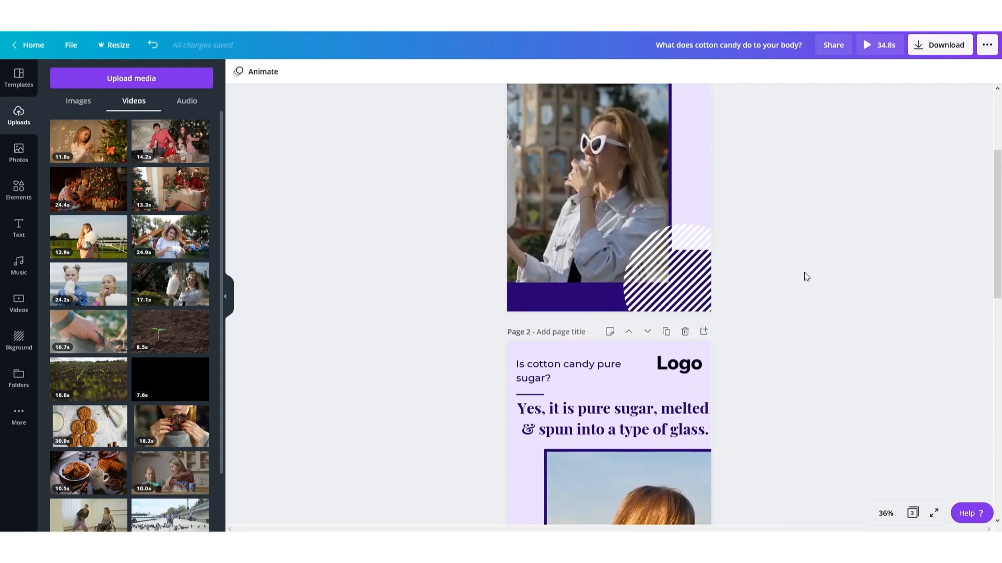
{"action": "scroll", "coordinate": [804, 272], "scroll_direction": "down", "scroll_amount": 15}
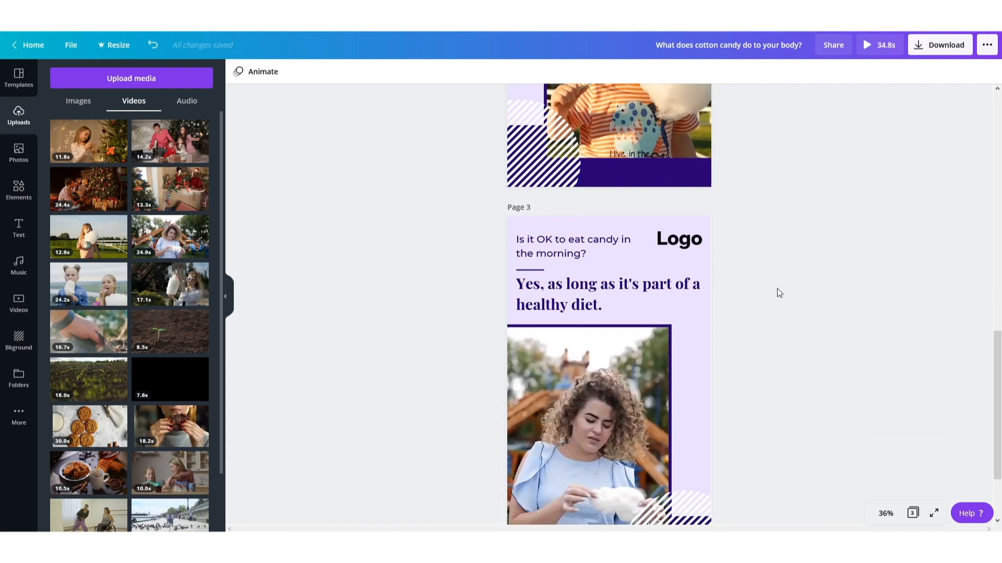
{"action": "scroll", "coordinate": [778, 289], "scroll_direction": "down", "scroll_amount": 2}
{"action": "left_click", "coordinate": [599, 287]}
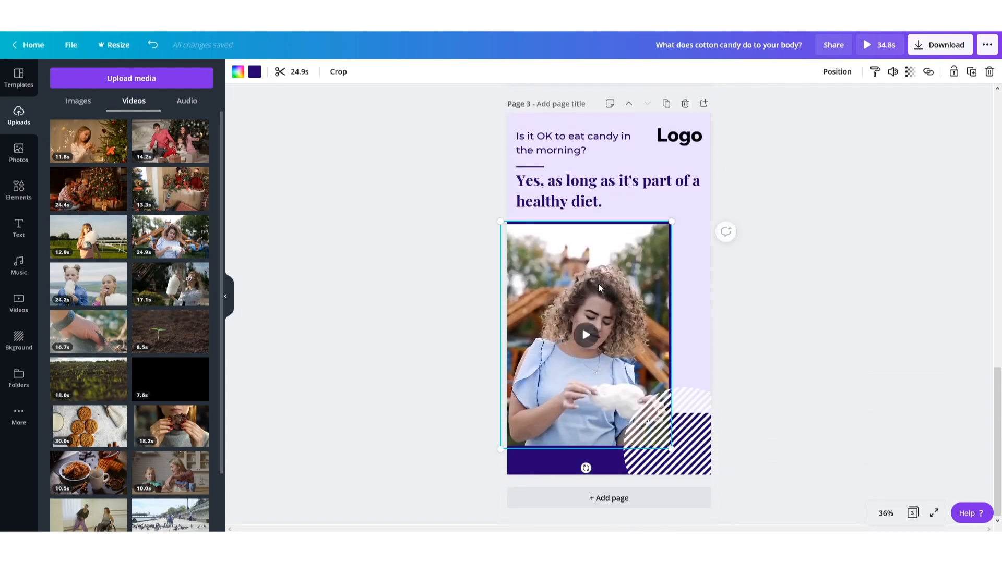
{"action": "left_click", "coordinate": [279, 71]}
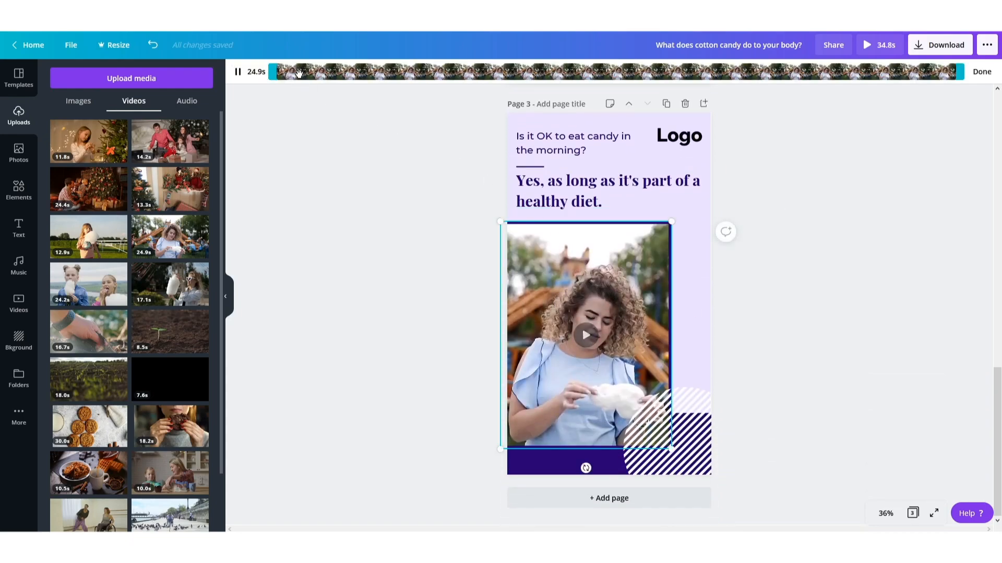
{"action": "left_click_drag", "start_coordinate": [960, 71], "coordinate": [405, 66]}
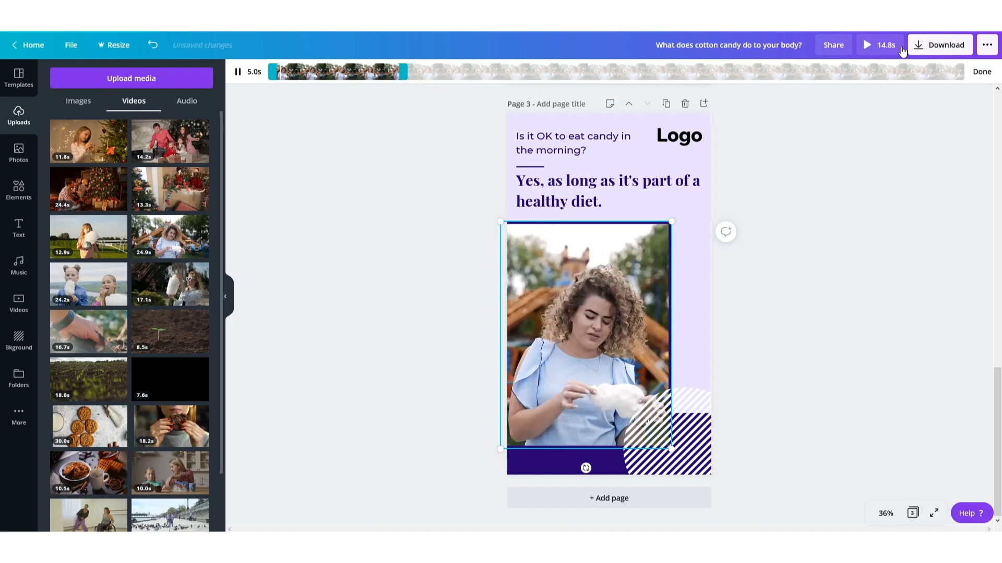
{"action": "left_click", "coordinate": [976, 73]}
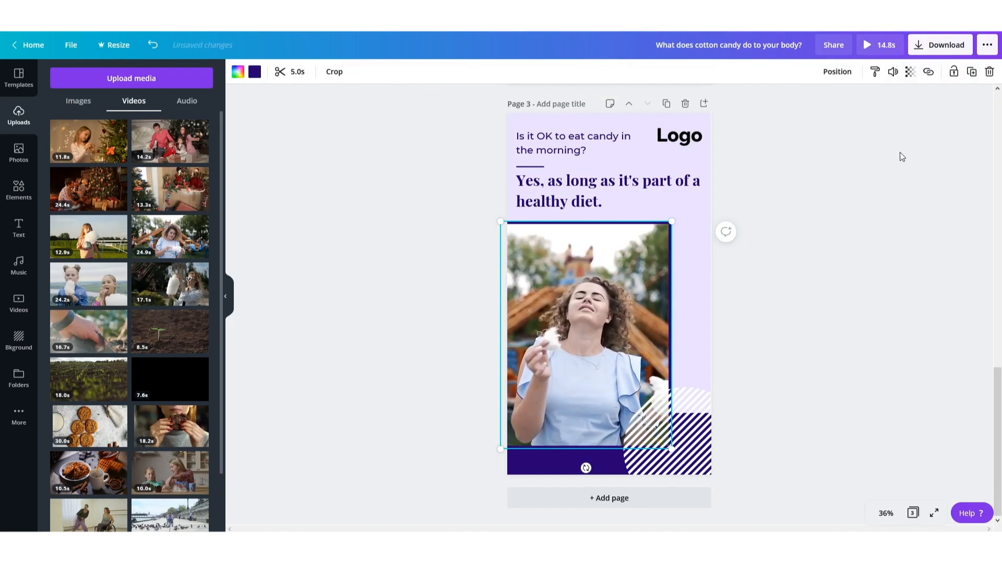
Step: Apply the Pan page animation to page 1 only
{"action": "scroll", "coordinate": [846, 218], "scroll_direction": "up", "scroll_amount": 5}
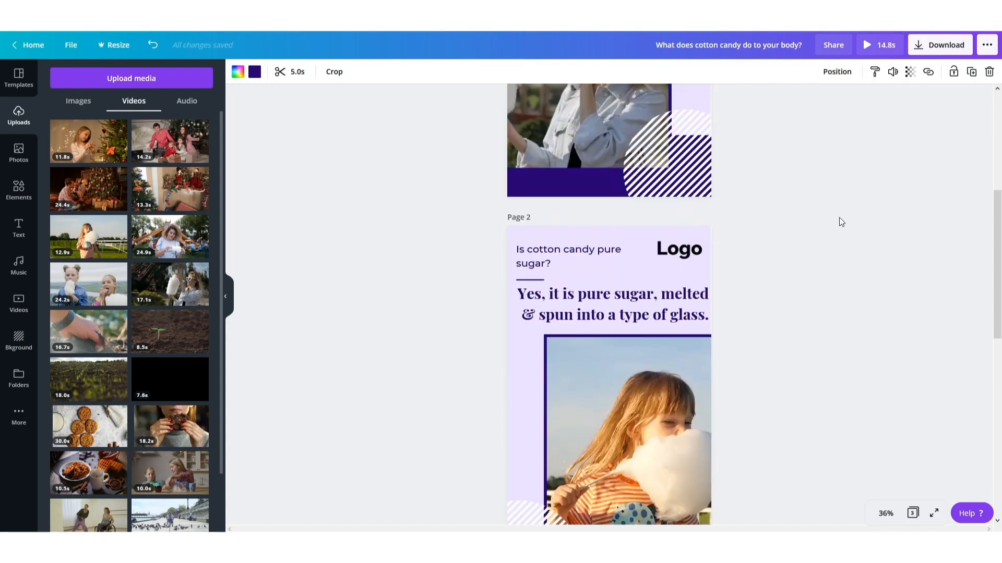
{"action": "scroll", "coordinate": [839, 219], "scroll_direction": "down", "scroll_amount": 5}
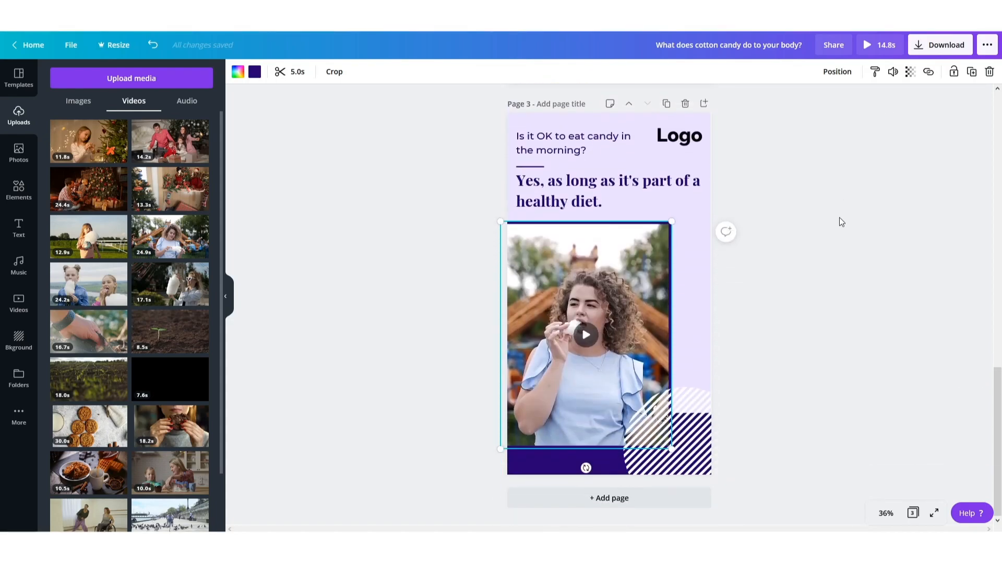
{"action": "scroll", "coordinate": [848, 215], "scroll_direction": "up", "scroll_amount": 10}
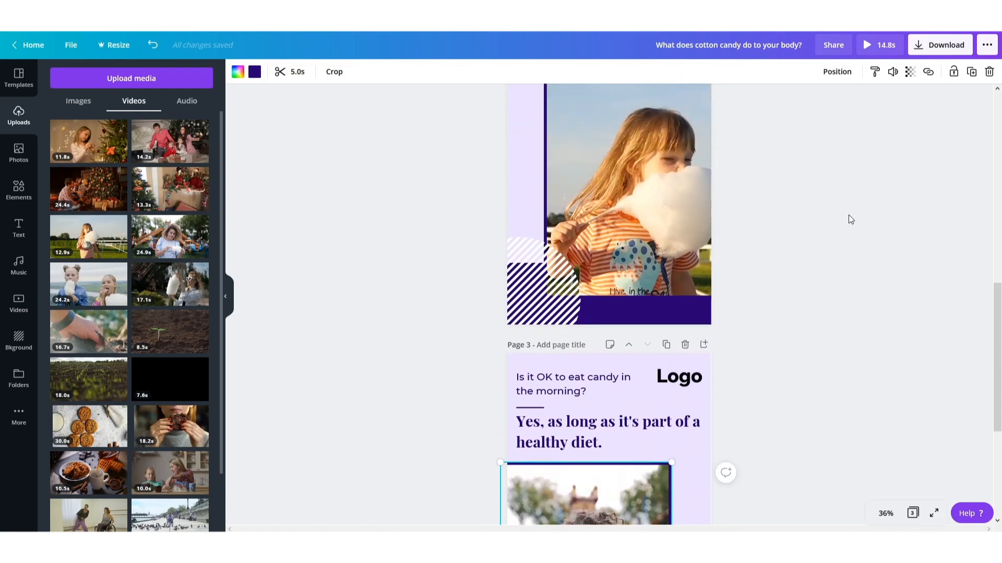
{"action": "scroll", "coordinate": [855, 212], "scroll_direction": "up", "scroll_amount": 3}
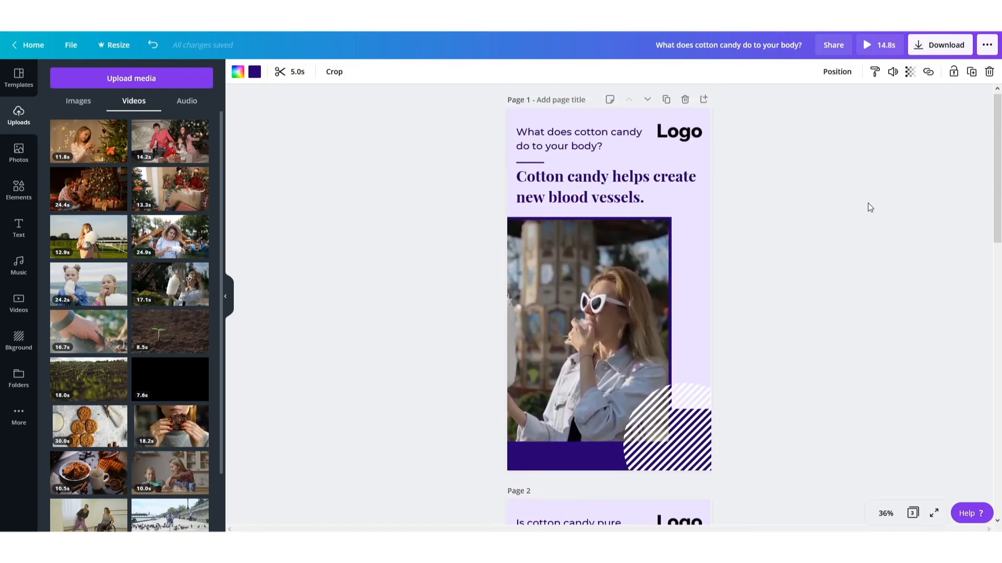
{"action": "left_click", "coordinate": [696, 263]}
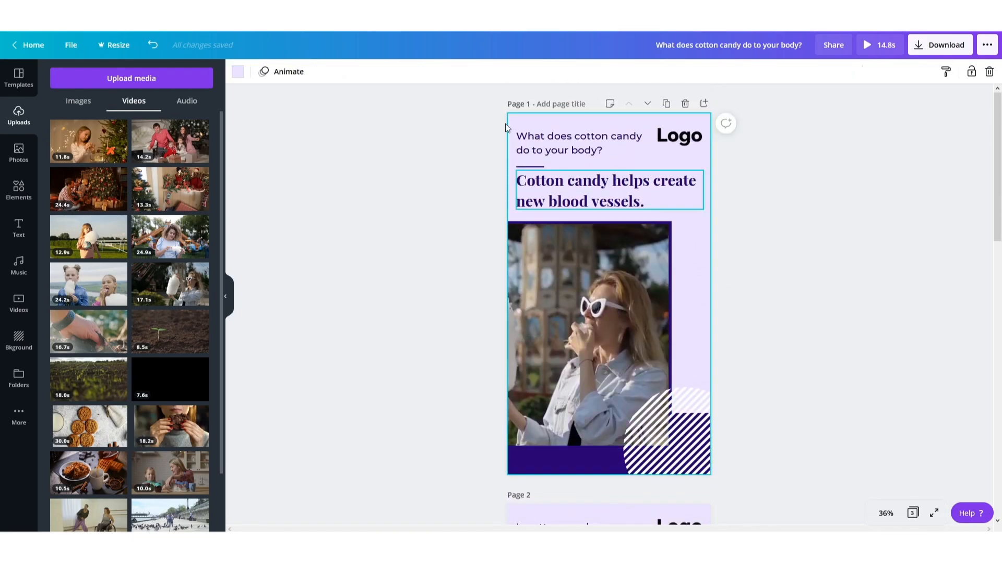
{"action": "left_click", "coordinate": [297, 77]}
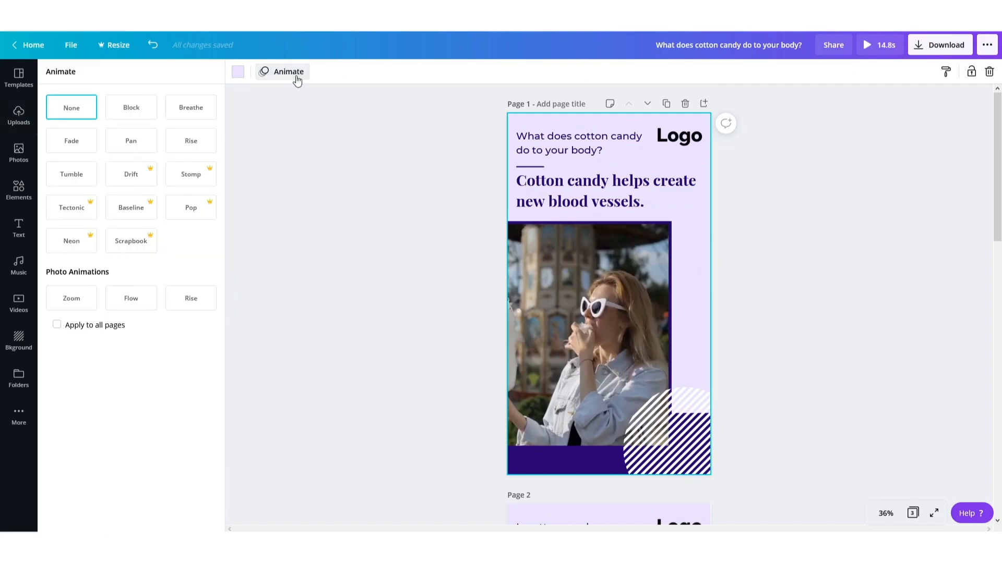
{"action": "left_click", "coordinate": [129, 143]}
Step: Apply the Rise page animation to page 2 and the Pan page animation to page 3
{"action": "scroll", "coordinate": [365, 208], "scroll_direction": "down", "scroll_amount": 6}
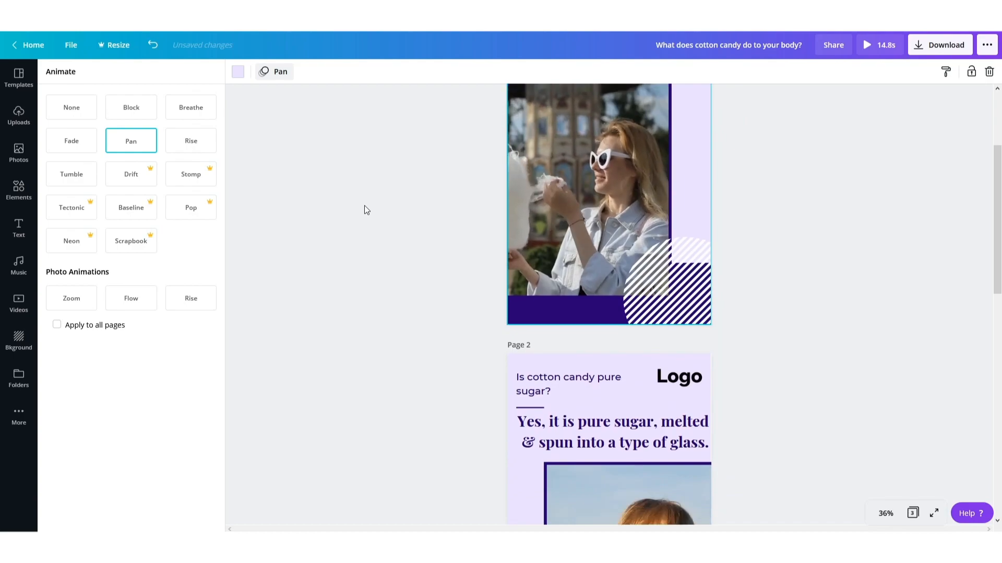
{"action": "left_click", "coordinate": [515, 312]}
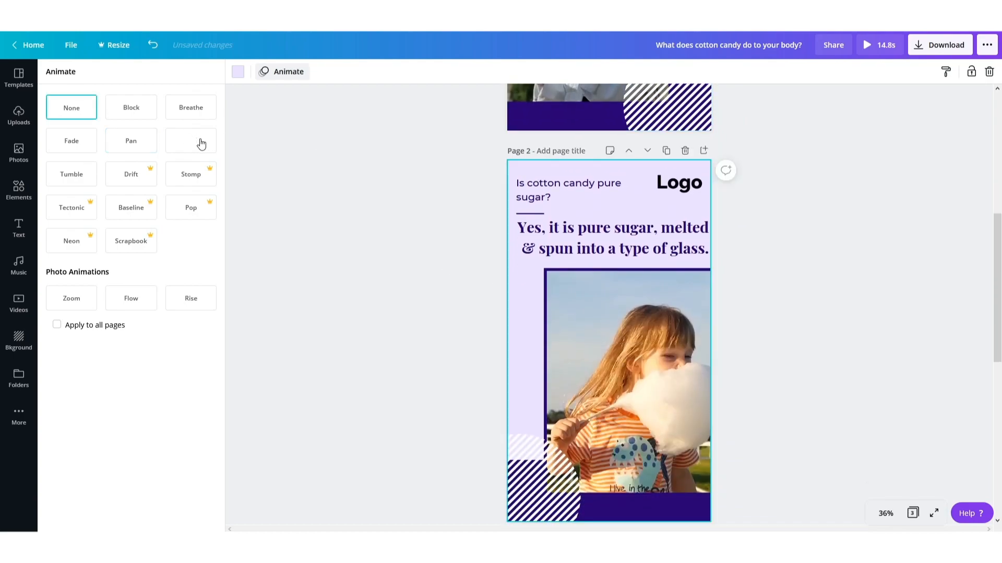
{"action": "left_click", "coordinate": [200, 143]}
{"action": "scroll", "coordinate": [416, 233], "scroll_direction": "down", "scroll_amount": 6}
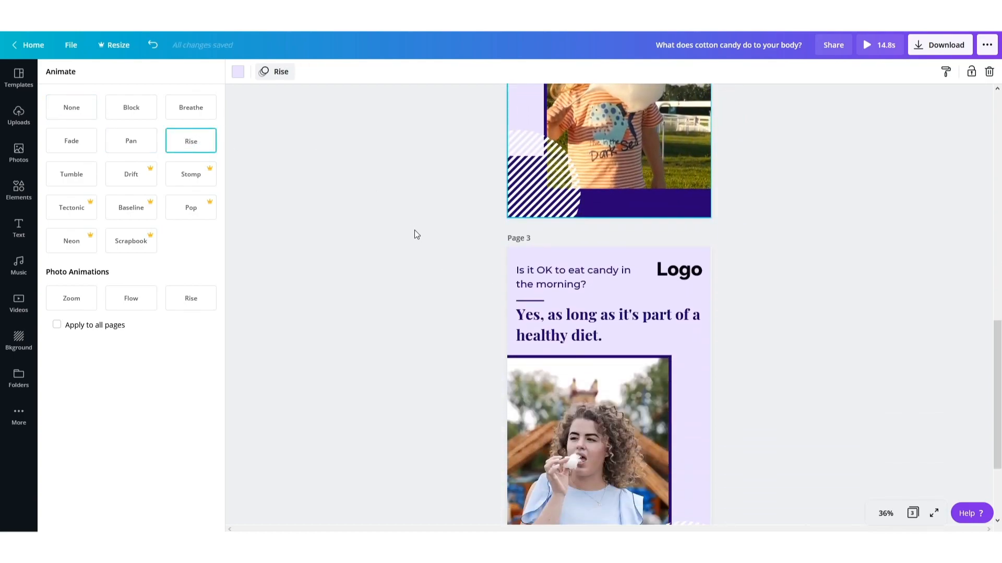
{"action": "left_click", "coordinate": [694, 264]}
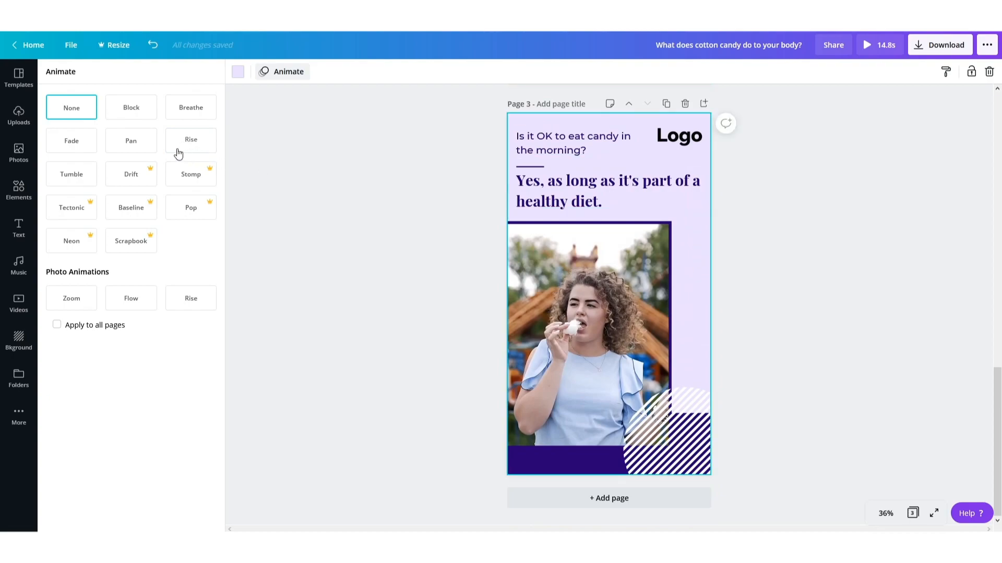
{"action": "left_click", "coordinate": [142, 149]}
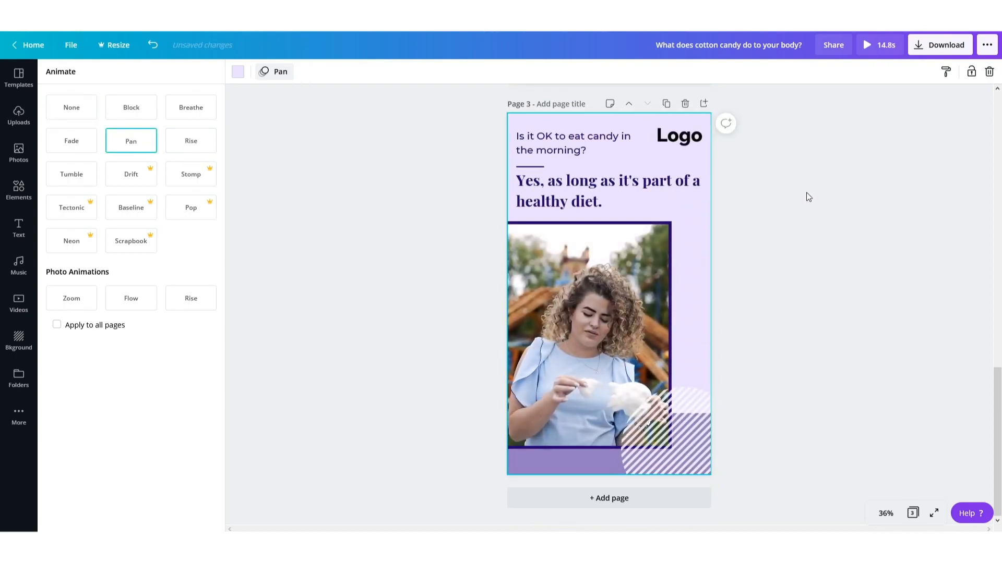
Step: Play the full preview of the animated three-page story and close it
{"action": "left_click", "coordinate": [880, 54]}
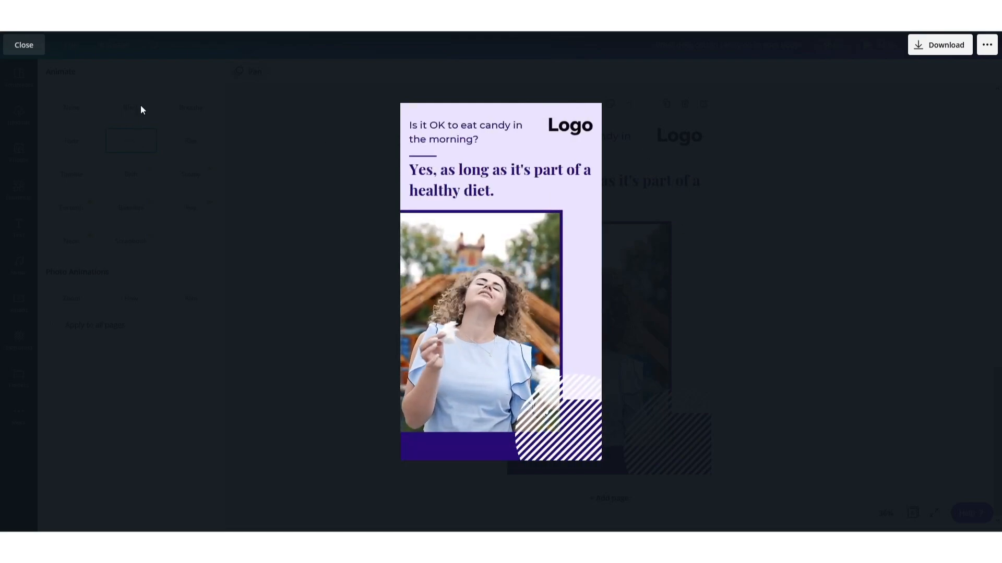
{"action": "left_click", "coordinate": [30, 51]}
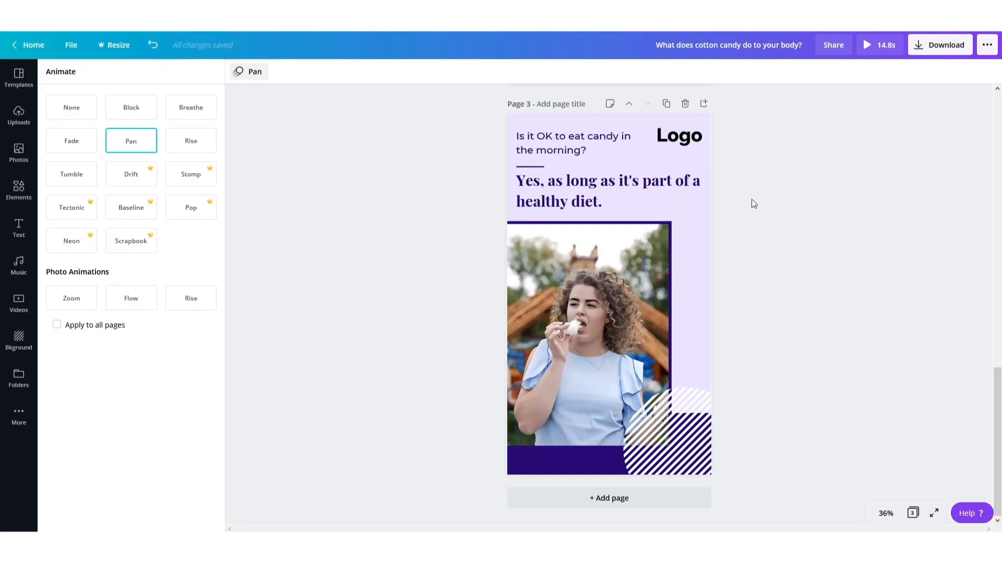
Step: Open the download settings for the finished story
{"action": "left_click", "coordinate": [934, 52]}
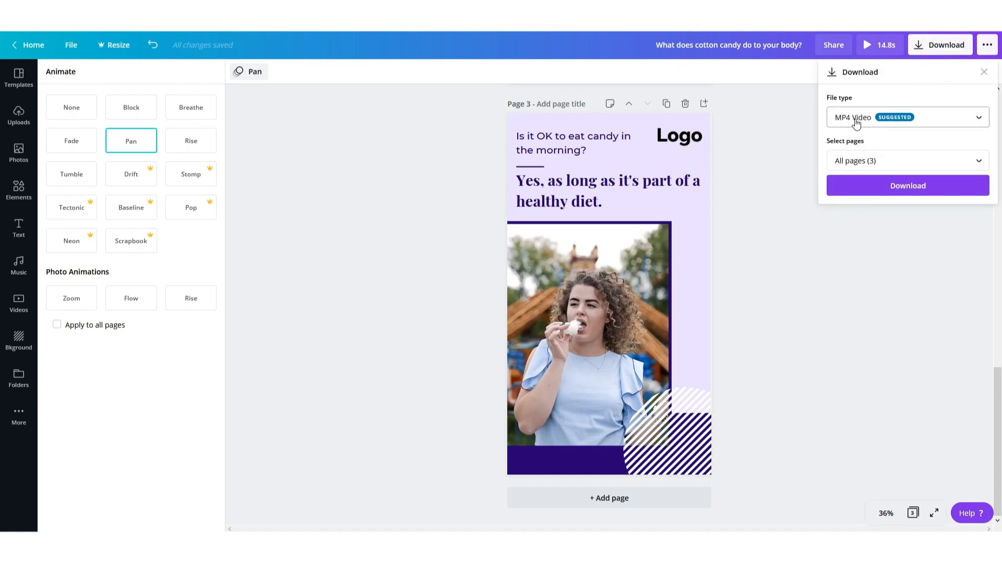